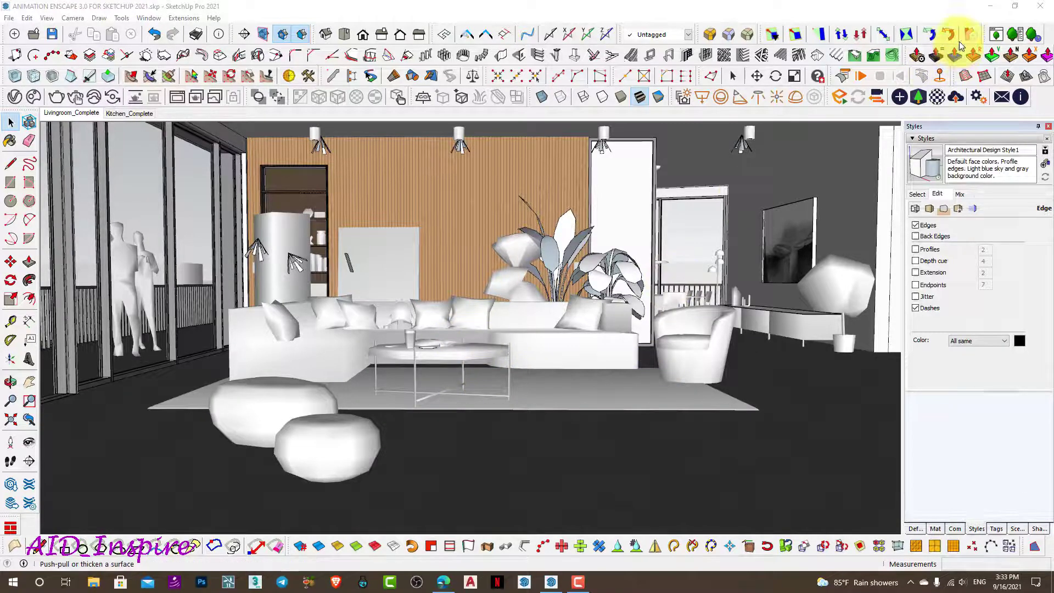
- Minimize SketchUp and open the Enscape sample project folder from the desktop
click(989, 6)
double_click(530, 301)
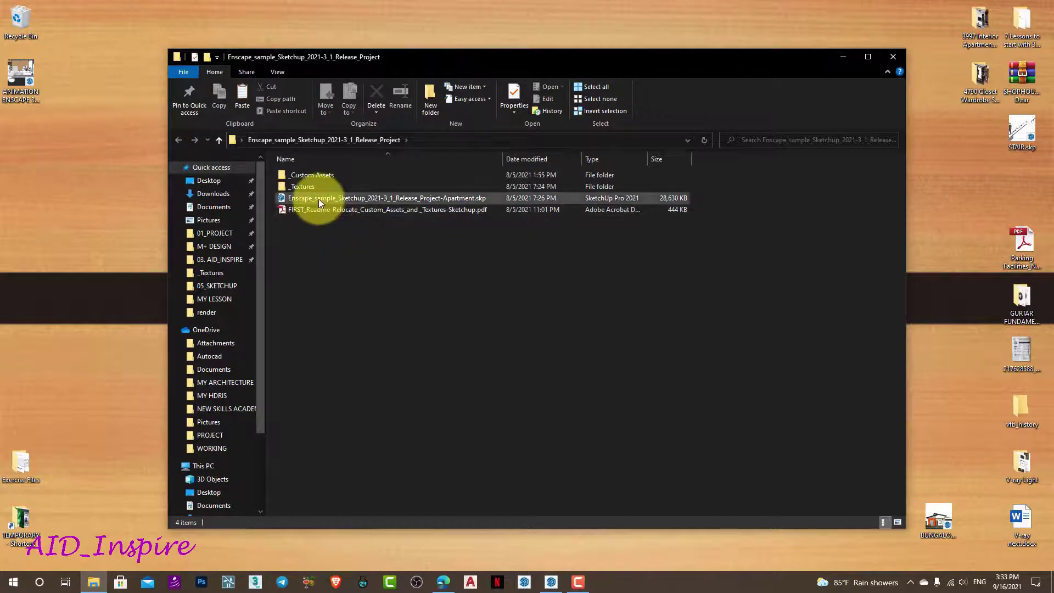
- Inspect the sample apartment .skp, readme PDF and _Custom Assets folder, then minimize Explorer
click(318, 199)
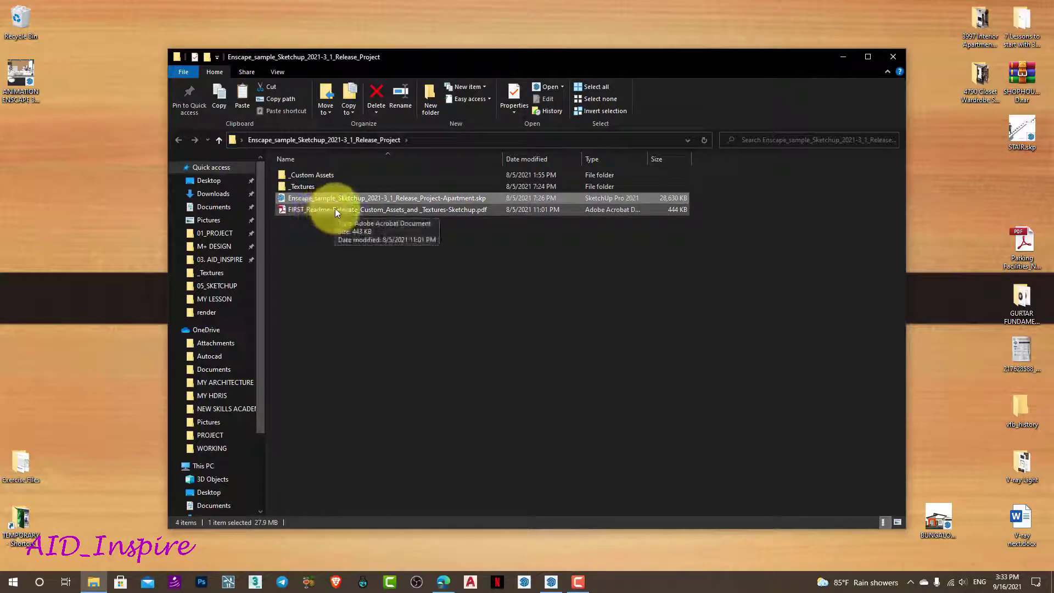
click(335, 208)
click(325, 186)
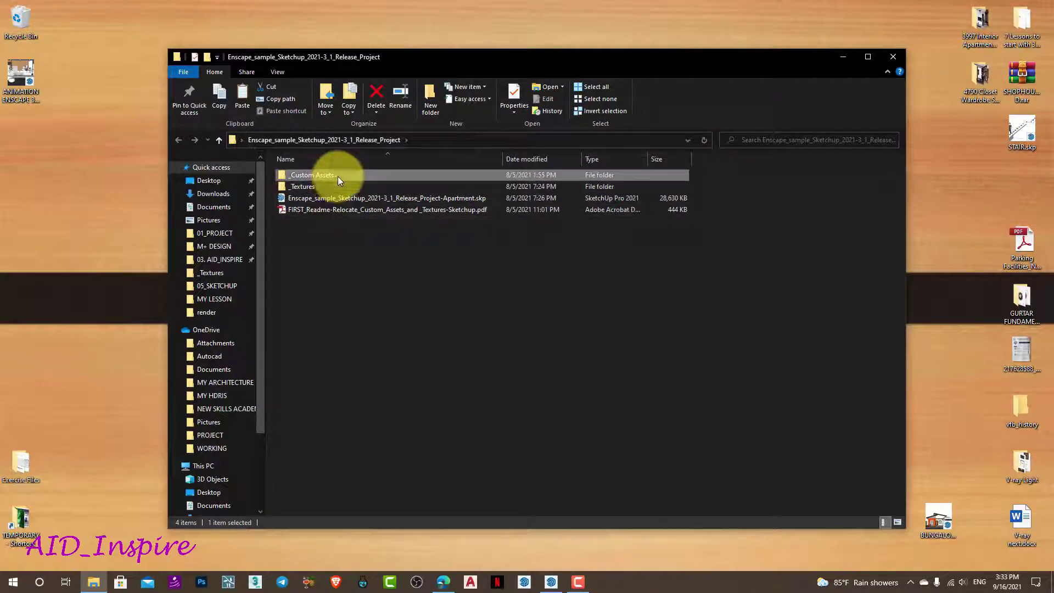
right_click(526, 288)
click(558, 332)
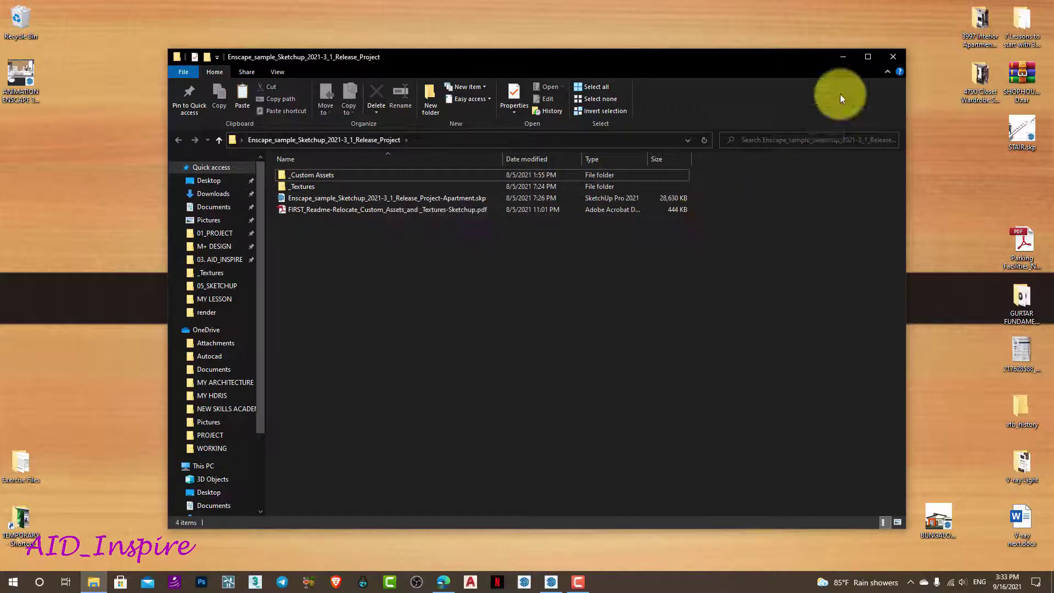
click(841, 59)
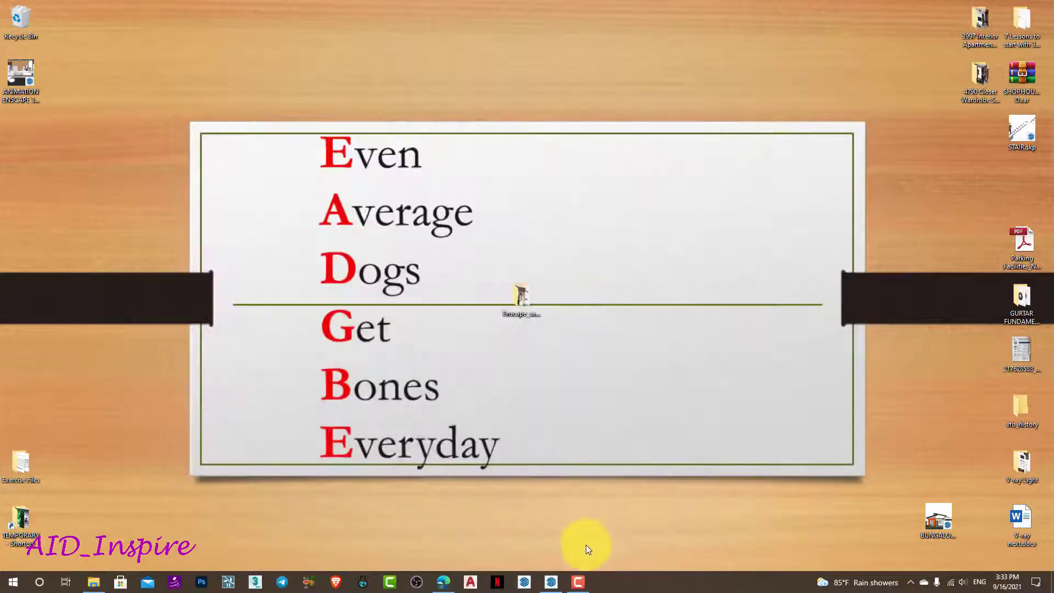
- Restore the living-room model in SketchUp and start Enscape real-time rendering
click(551, 582)
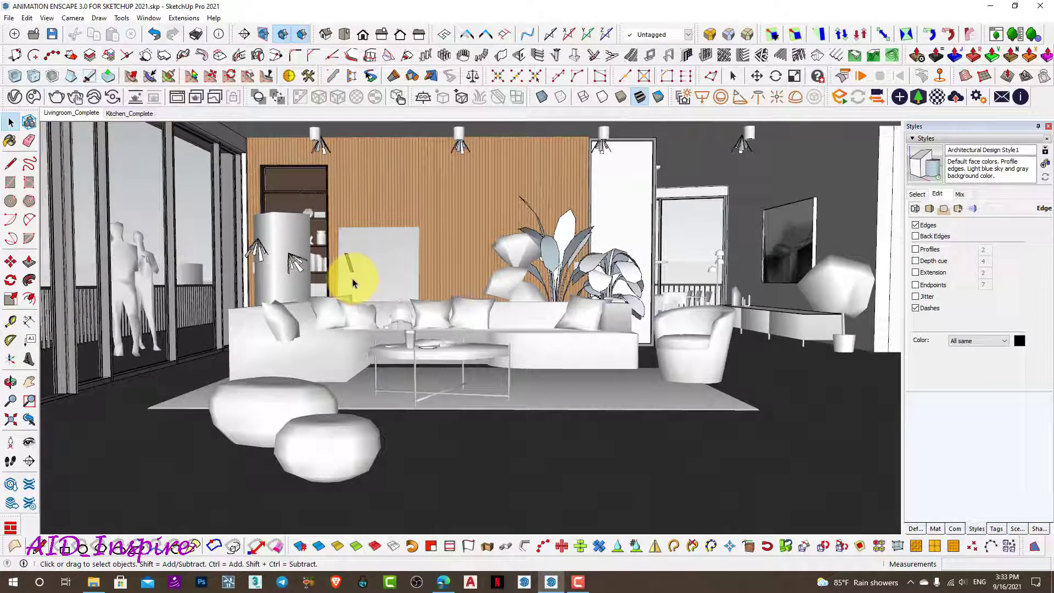
click(842, 98)
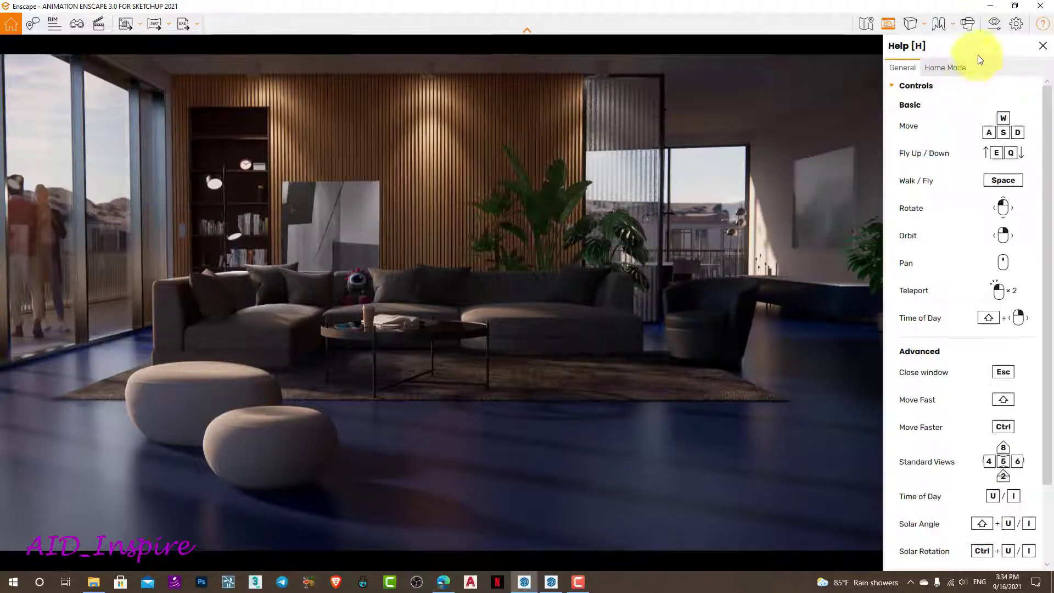
- Review the Help sidebar's controls list, then close it so the render fills the window
click(1044, 24)
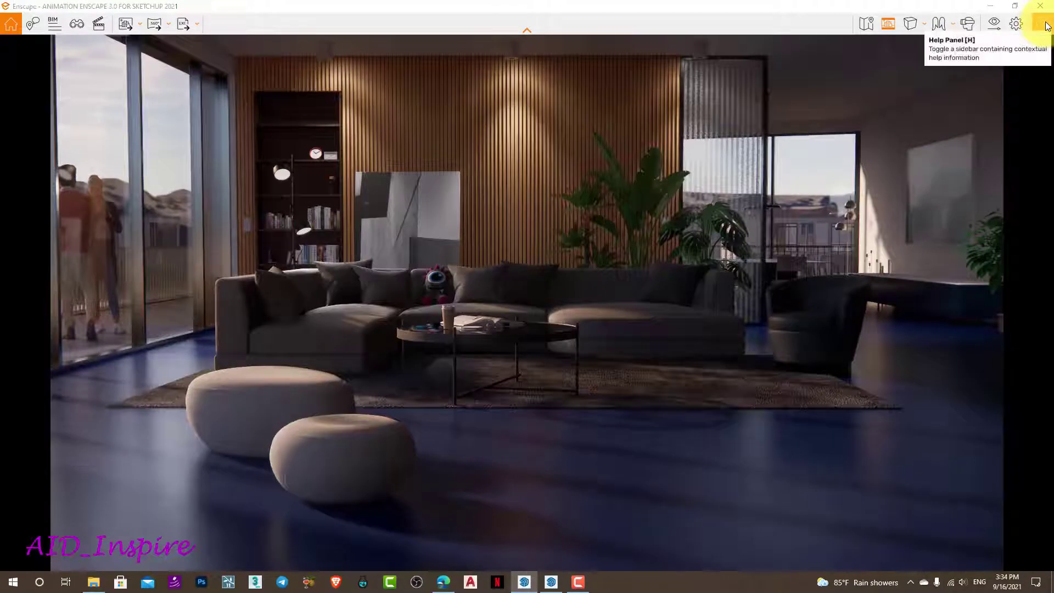
click(1044, 25)
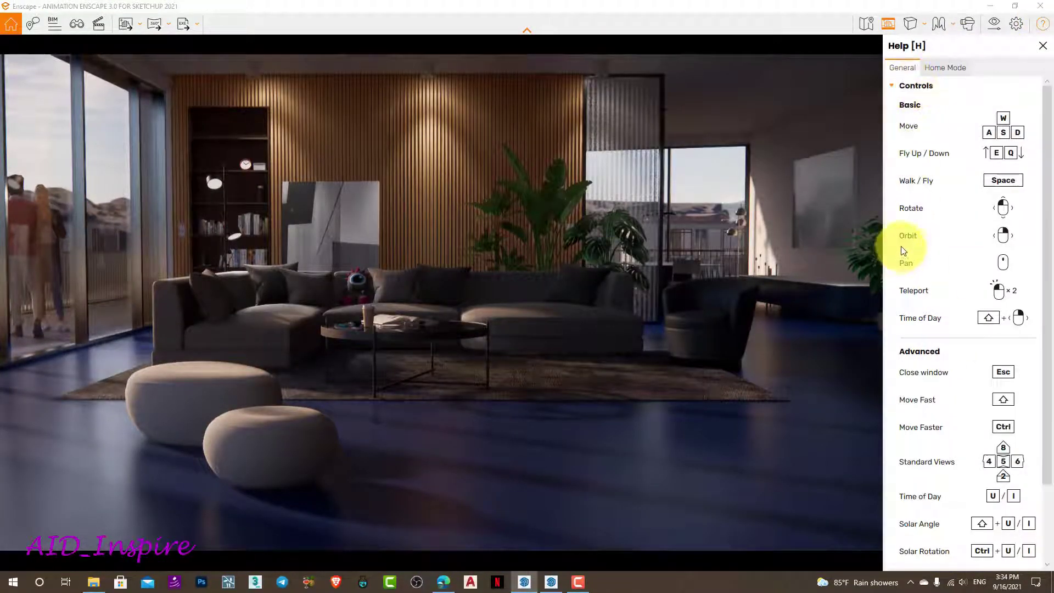
scroll(952, 213, down, 3)
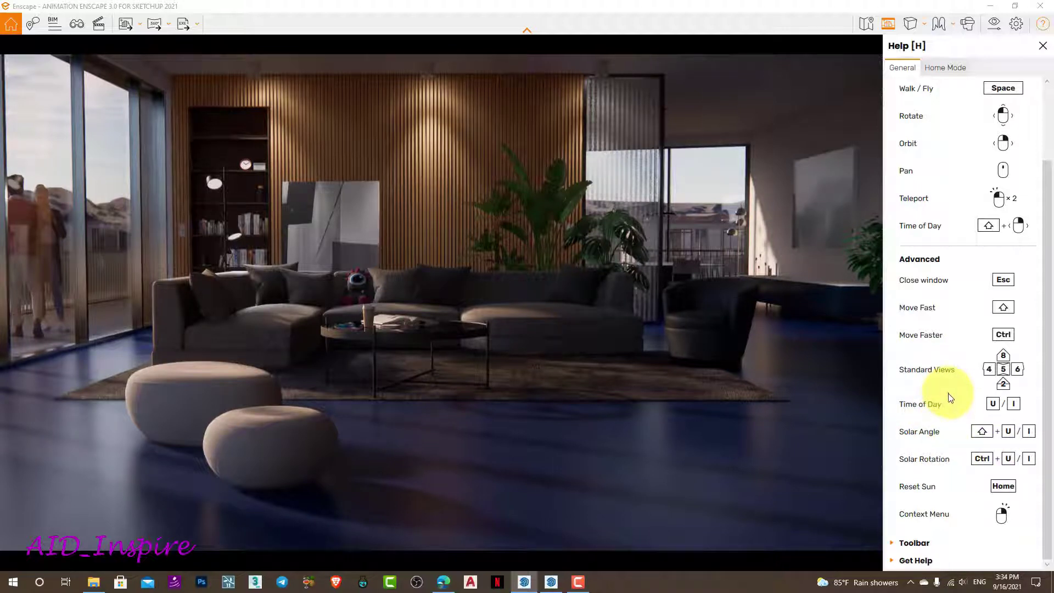
scroll(950, 397, up, 3)
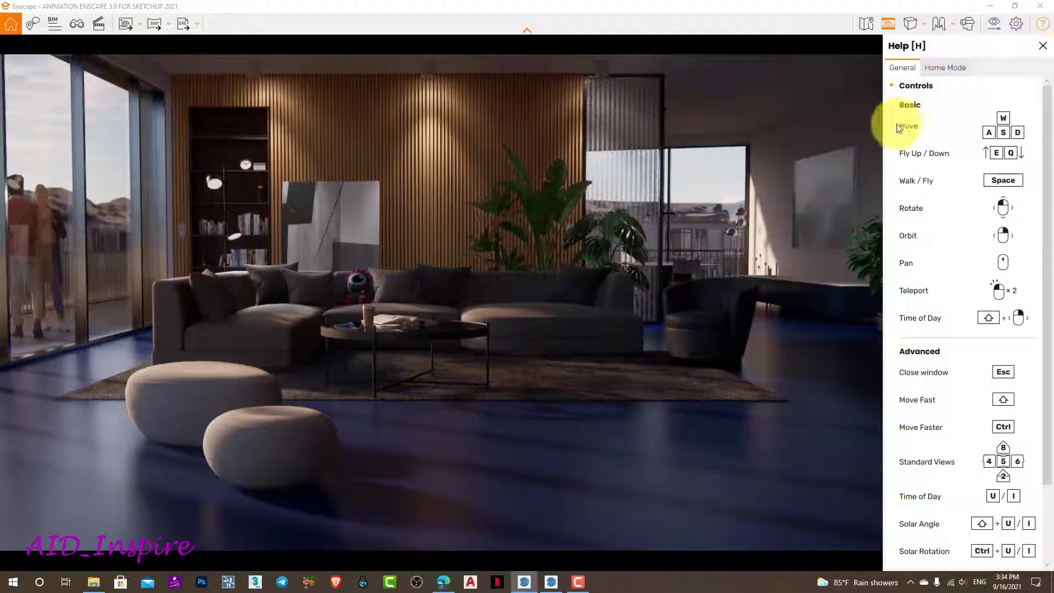
click(1043, 45)
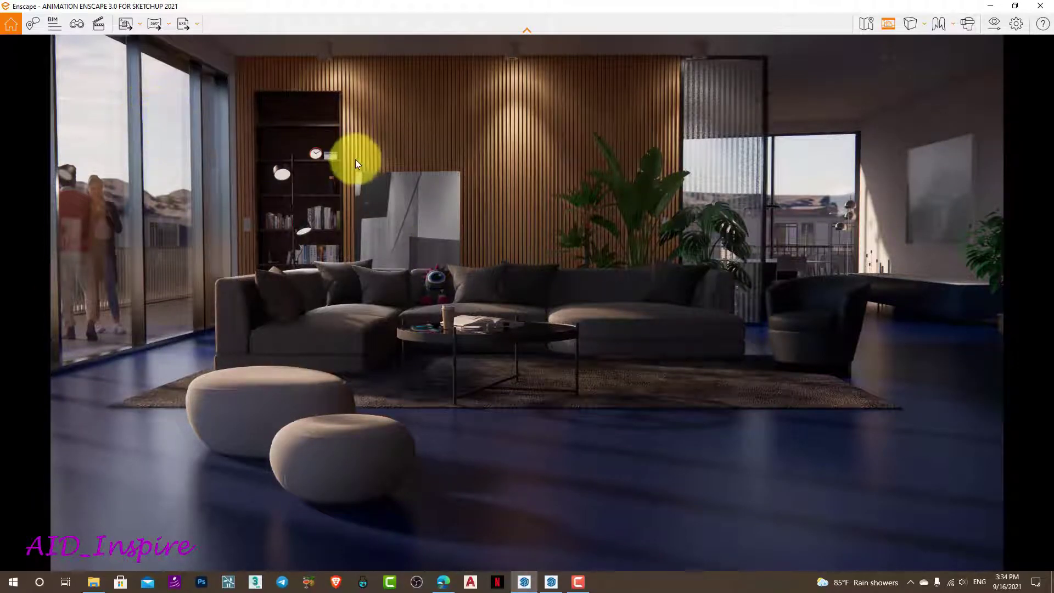
- Open the Enscape Video Editor, showing an empty keyframe timeline
click(97, 26)
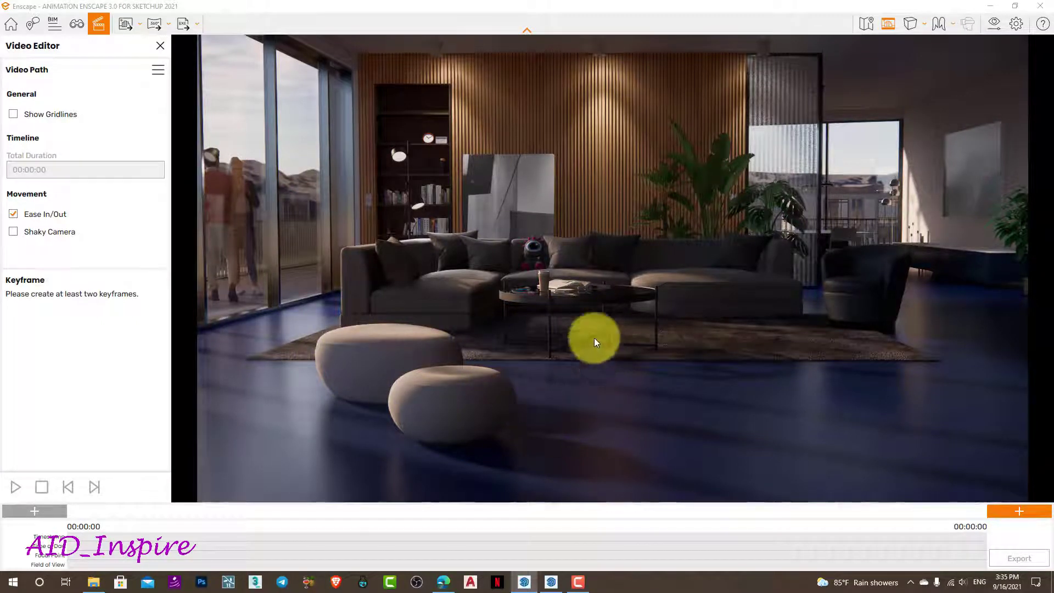
- Add the first keyframe at the wide living-room view, then move the camera toward the sofa
drag(640, 336, 670, 319)
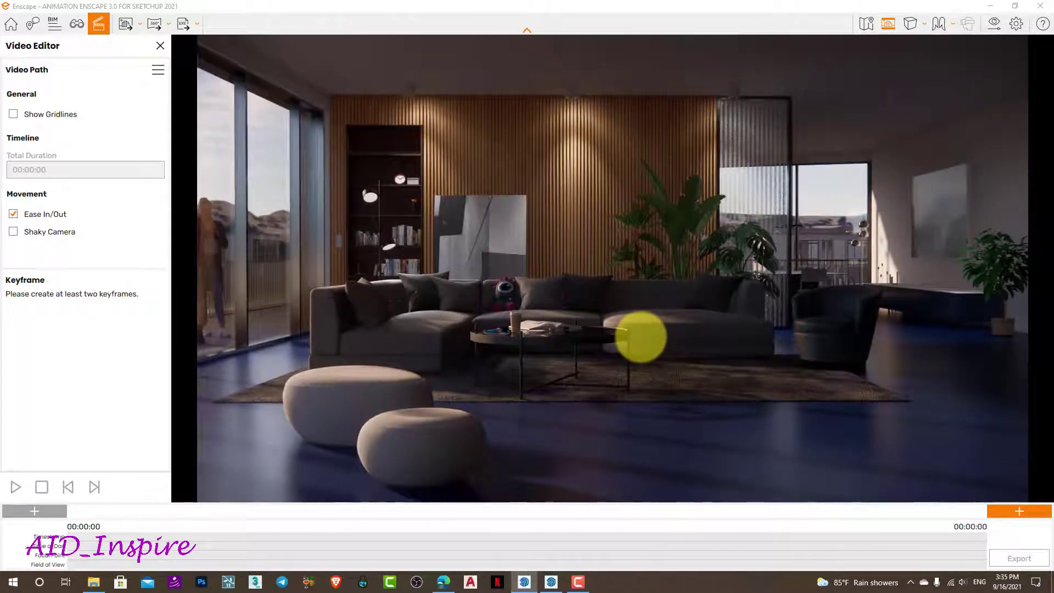
key(Escape)
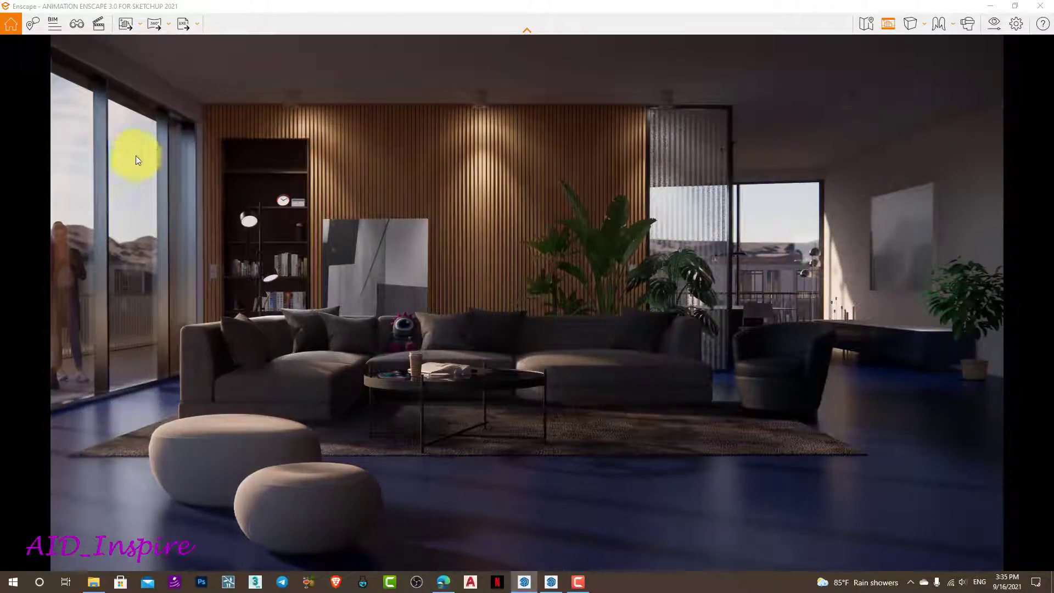
click(99, 28)
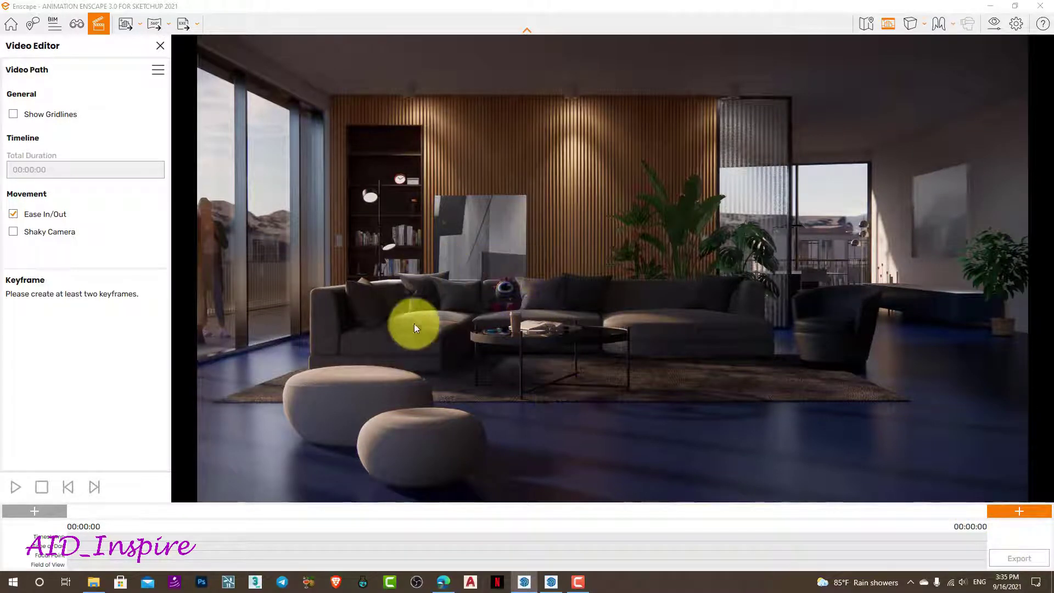
click(44, 513)
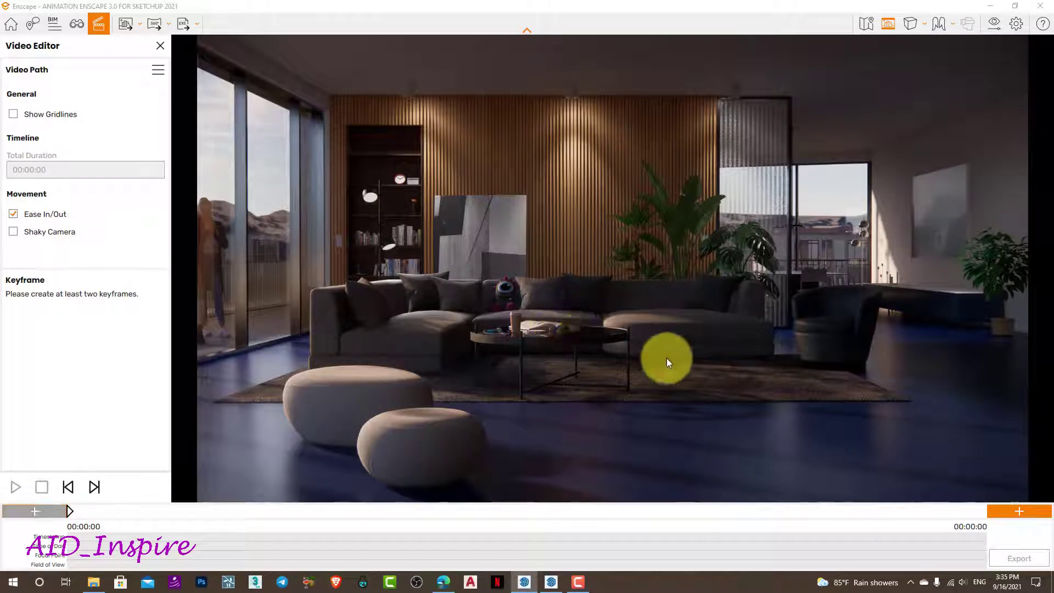
mouse_move(666, 358)
mouse_down()
mouse_move(682, 352)
mouse_move(617, 339)
mouse_up()
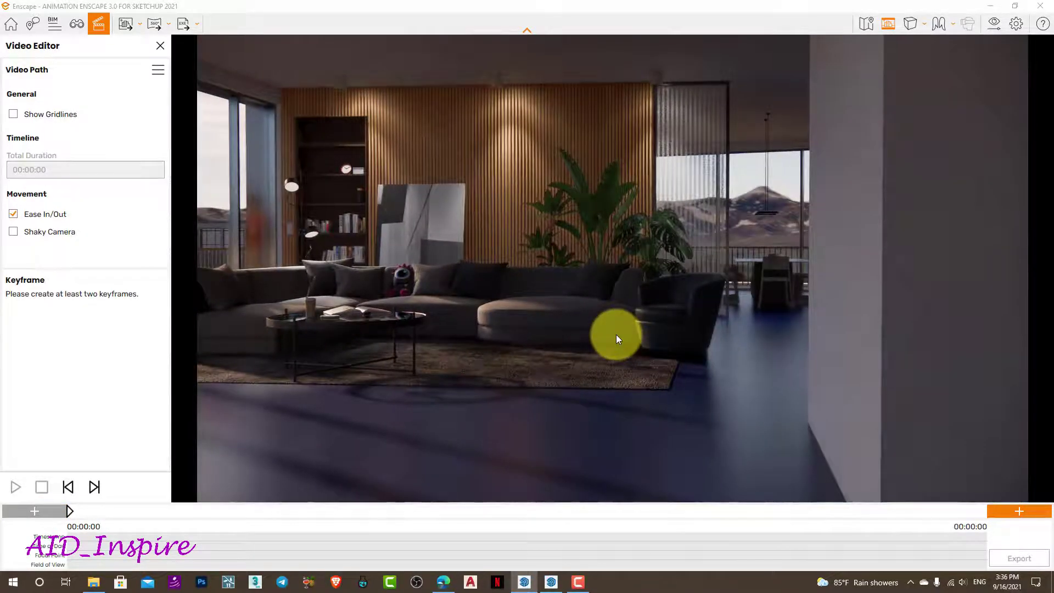
drag(594, 339, 591, 337)
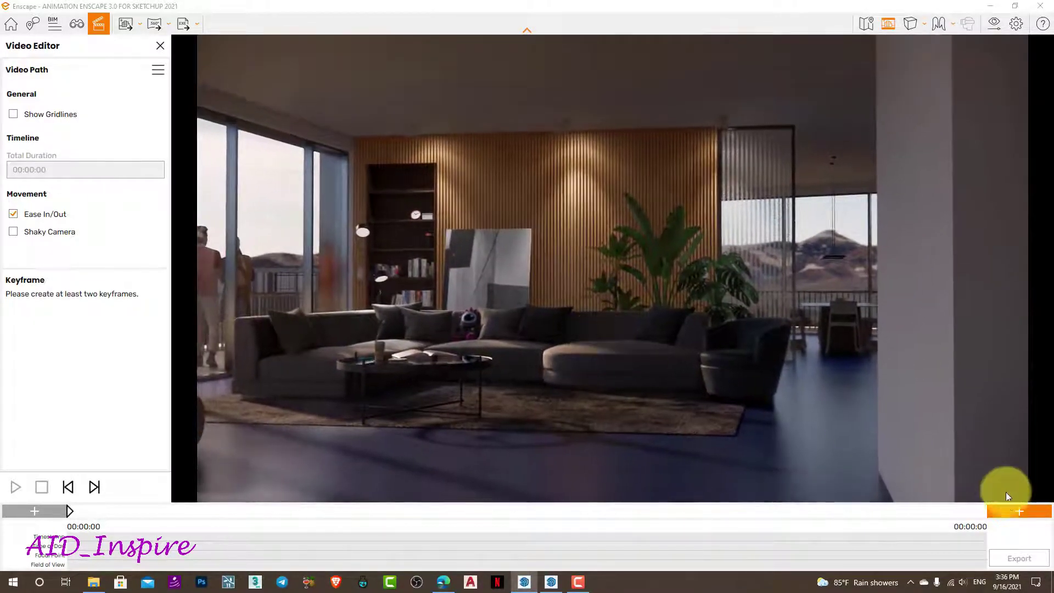
- Add a second keyframe near the sofa, preview it, and set total duration to 00:00:10
click(1010, 510)
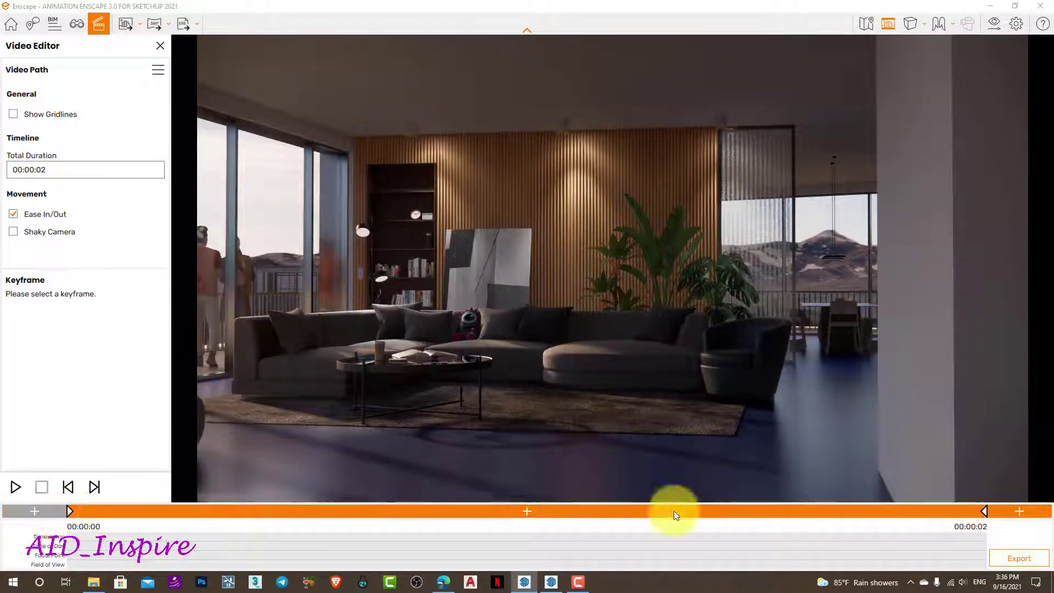
mouse_move(527, 512)
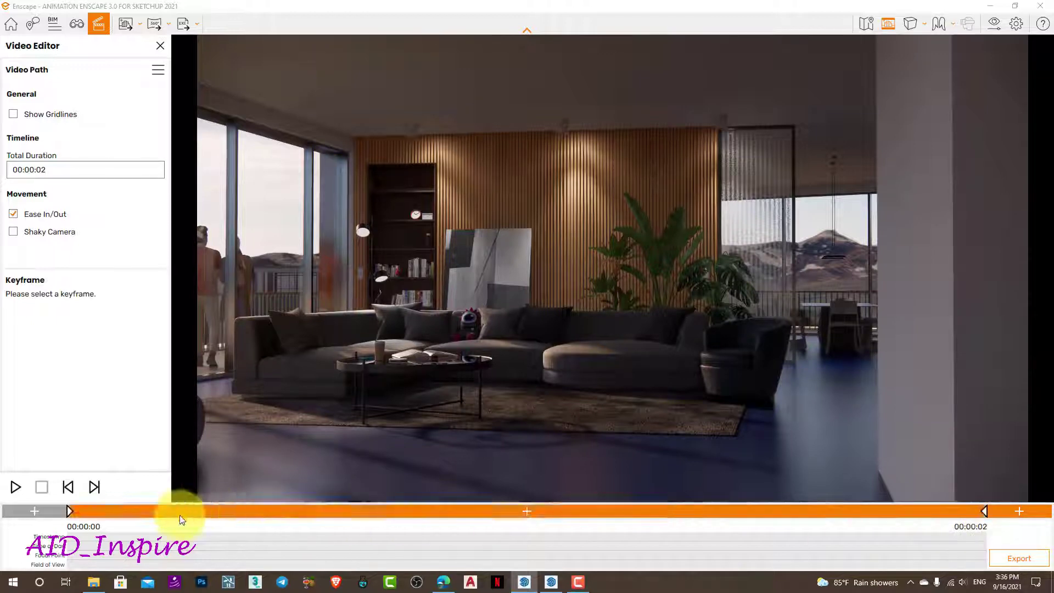
click(14, 490)
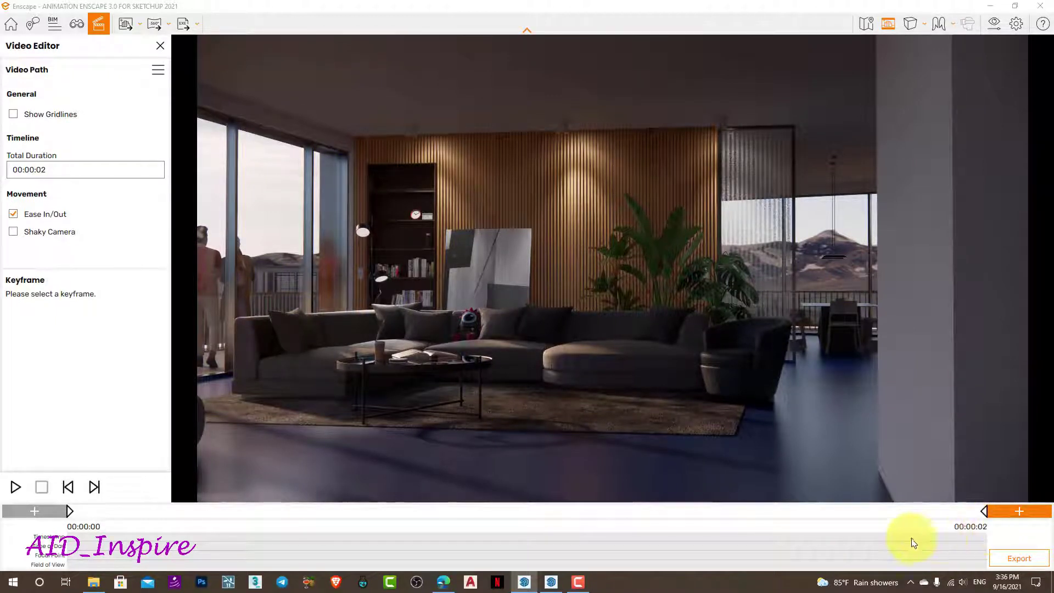
click(52, 170)
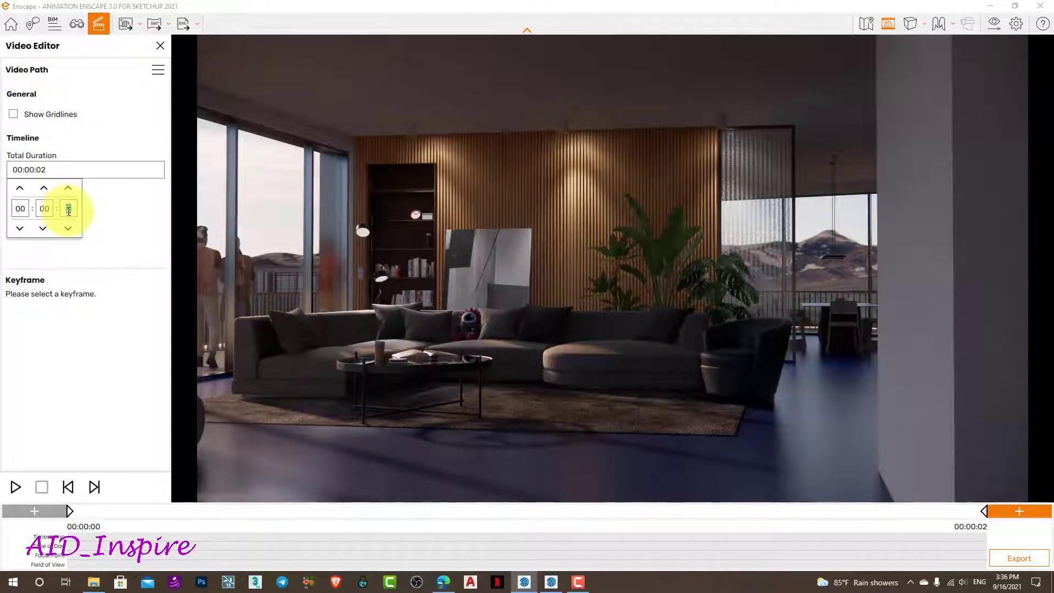
key(Return)
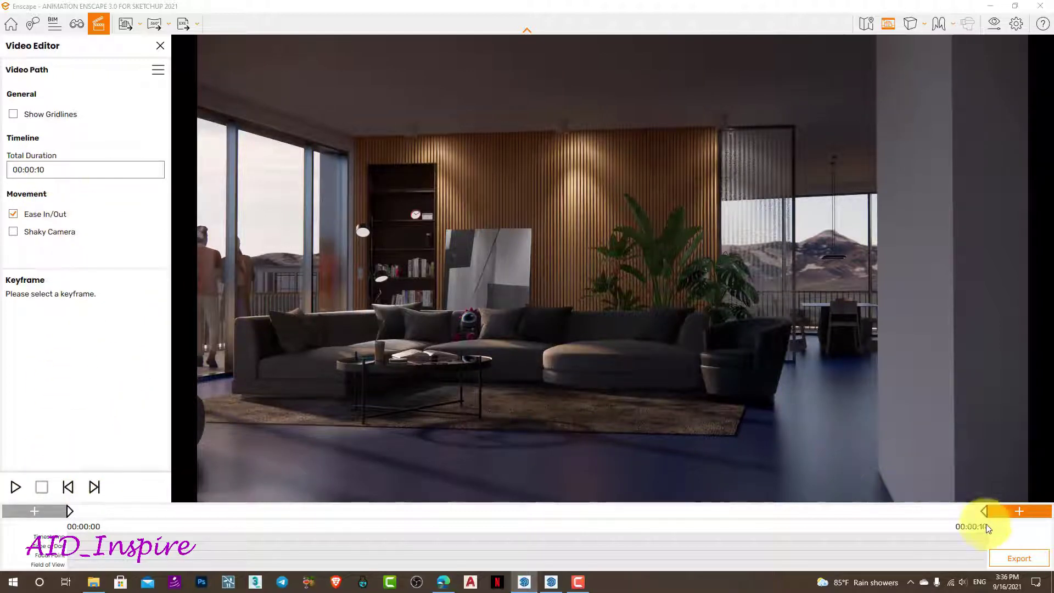
- Preview the 10-second path and show the first keyframe's override settings
click(15, 487)
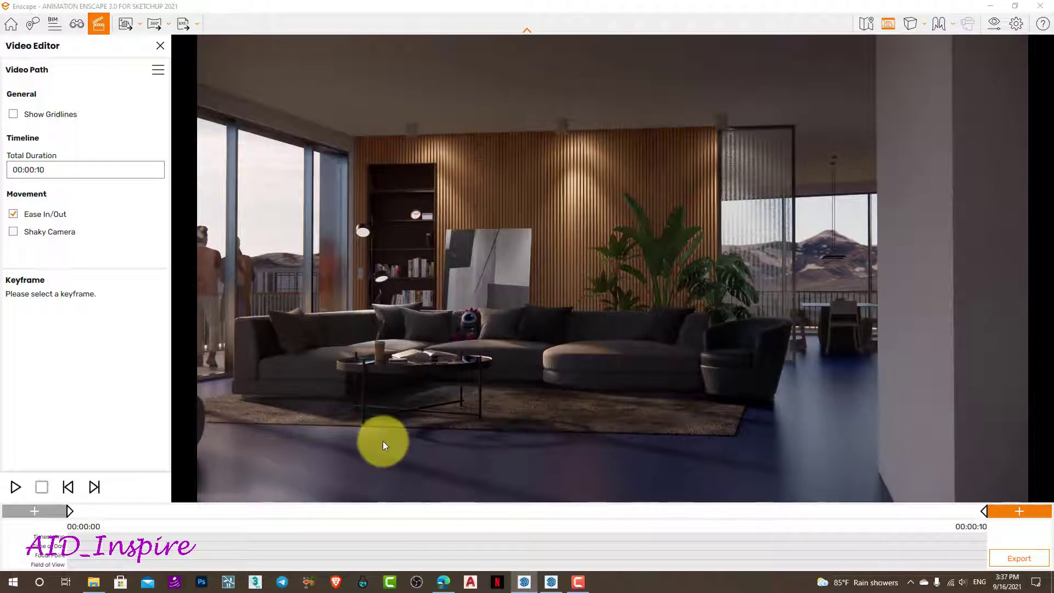
click(70, 511)
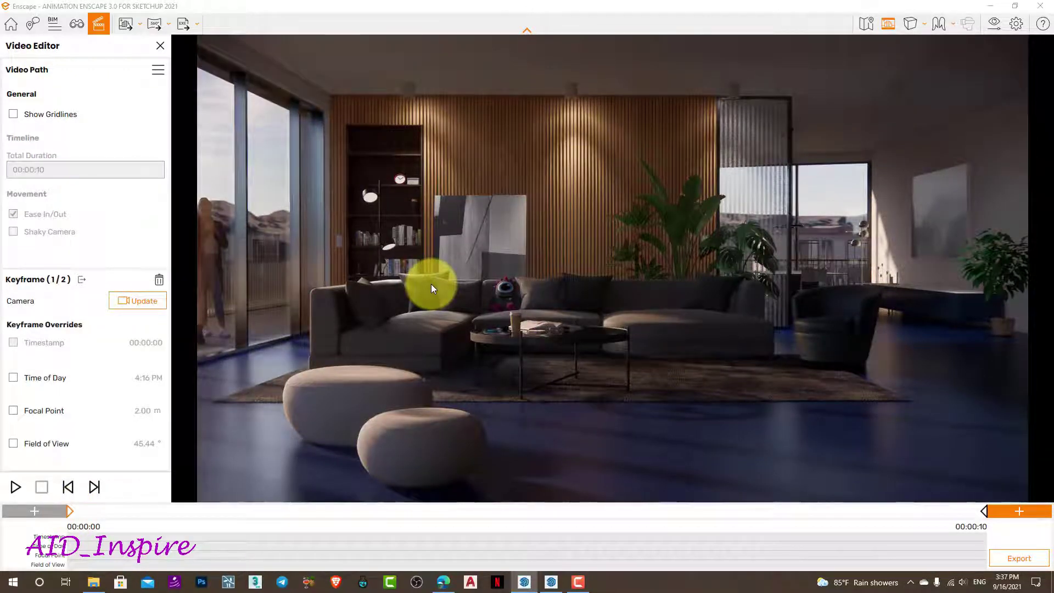
- Fly the camera from the balcony into the living room, raise it, and deselect the keyframe
click(985, 513)
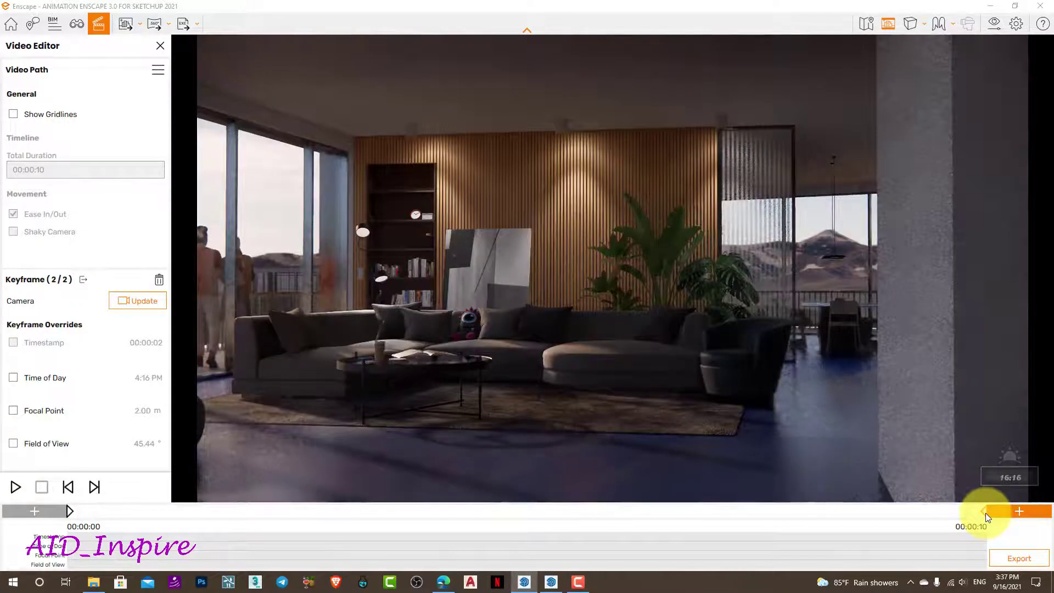
click(70, 512)
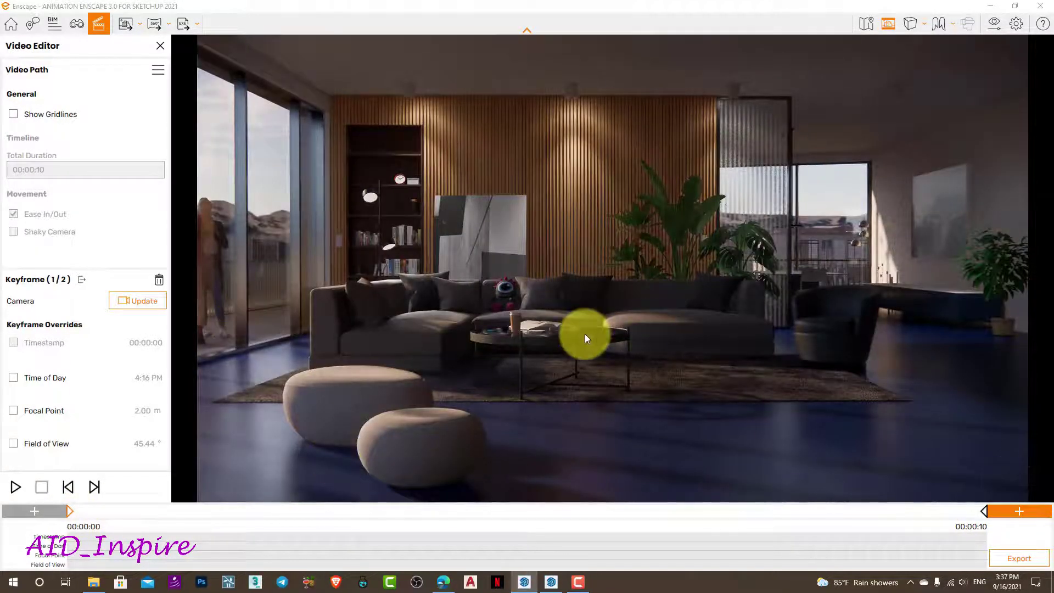
scroll(534, 337, down, 5)
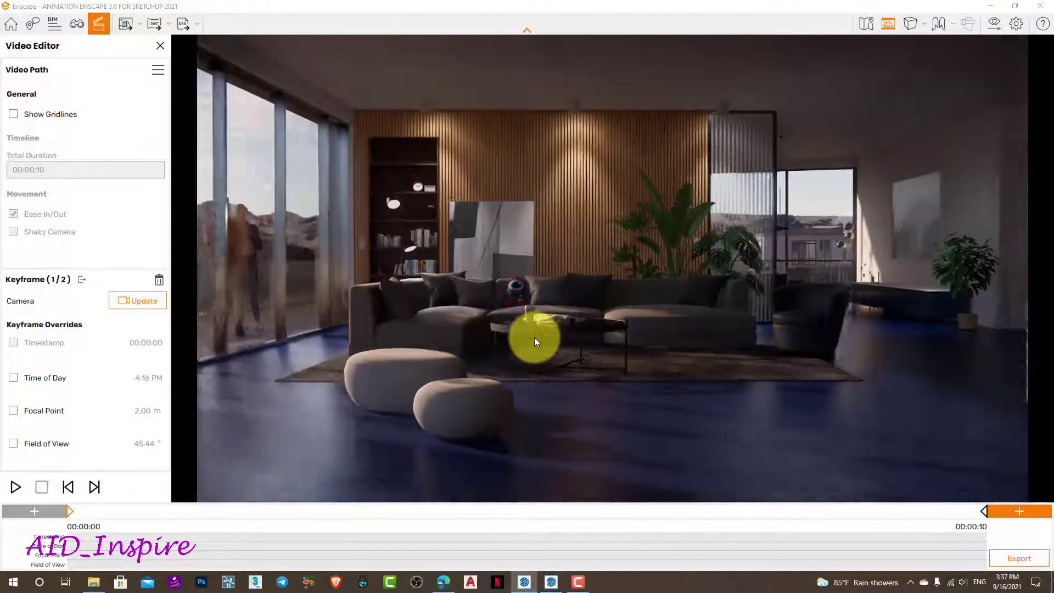
scroll(693, 298, down, 3)
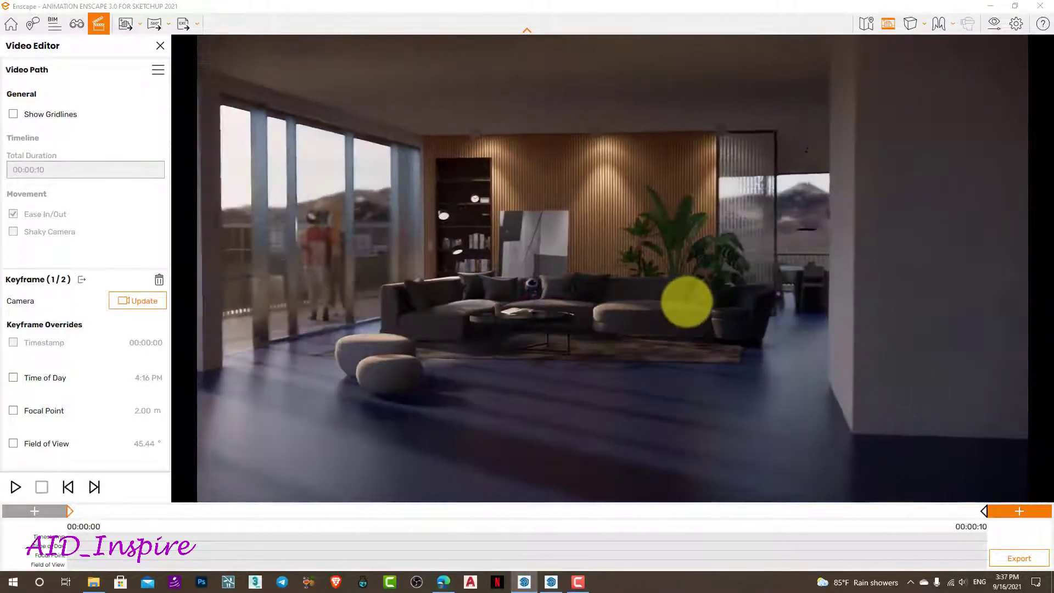
scroll(737, 304, down, 2)
scroll(601, 298, down, 5)
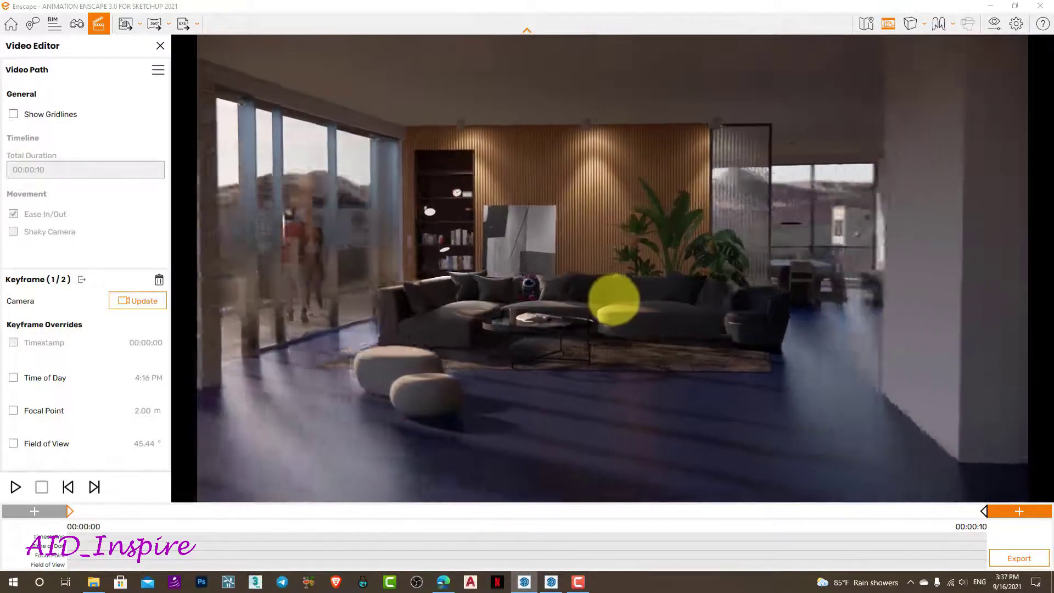
scroll(447, 261, down, 3)
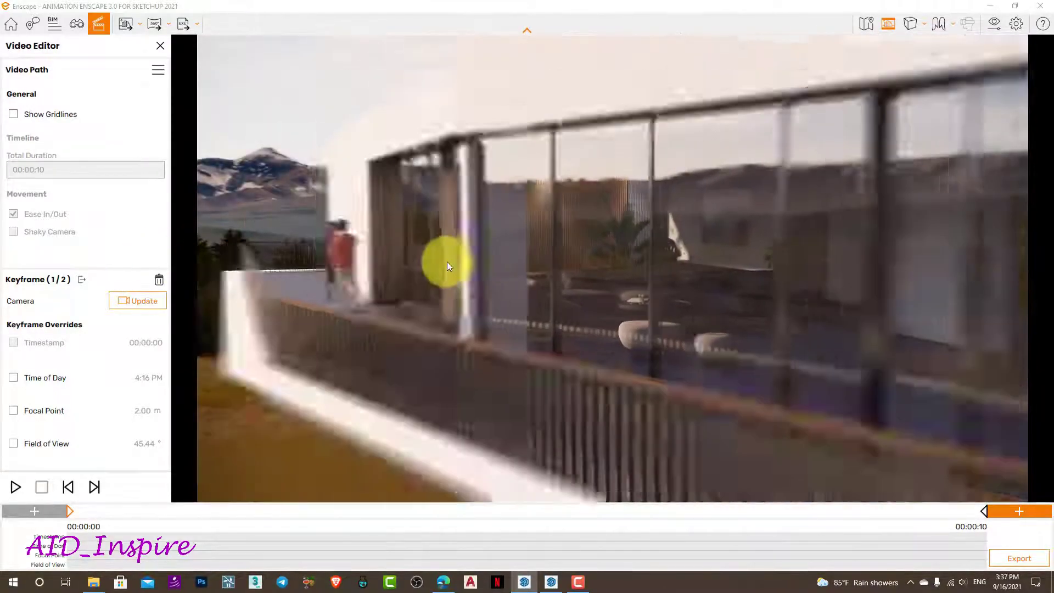
scroll(719, 280, down, 2)
scroll(914, 282, down, 2)
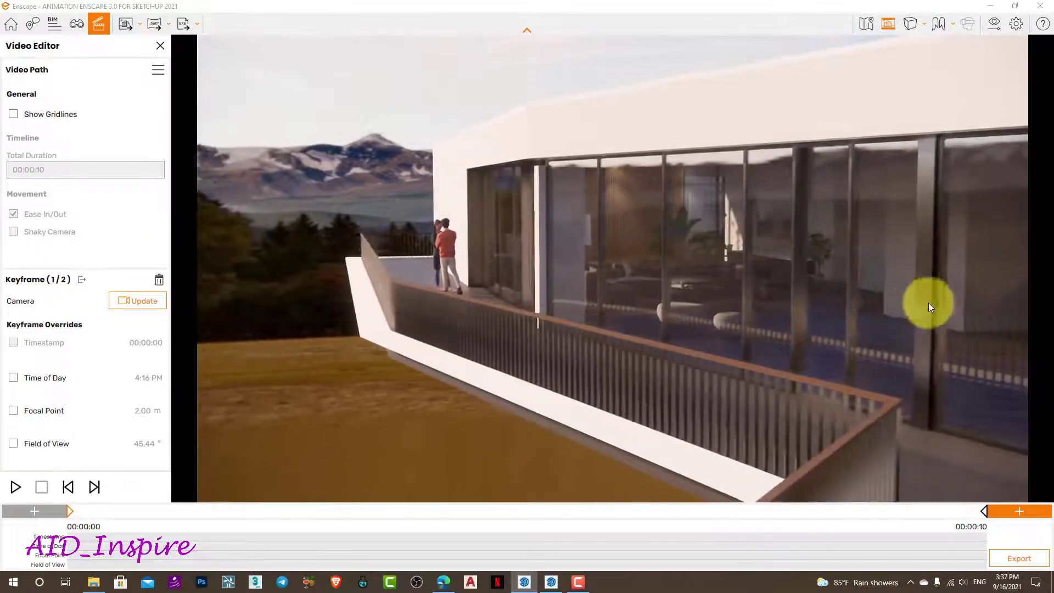
scroll(927, 302, down, 2)
scroll(906, 308, down, 3)
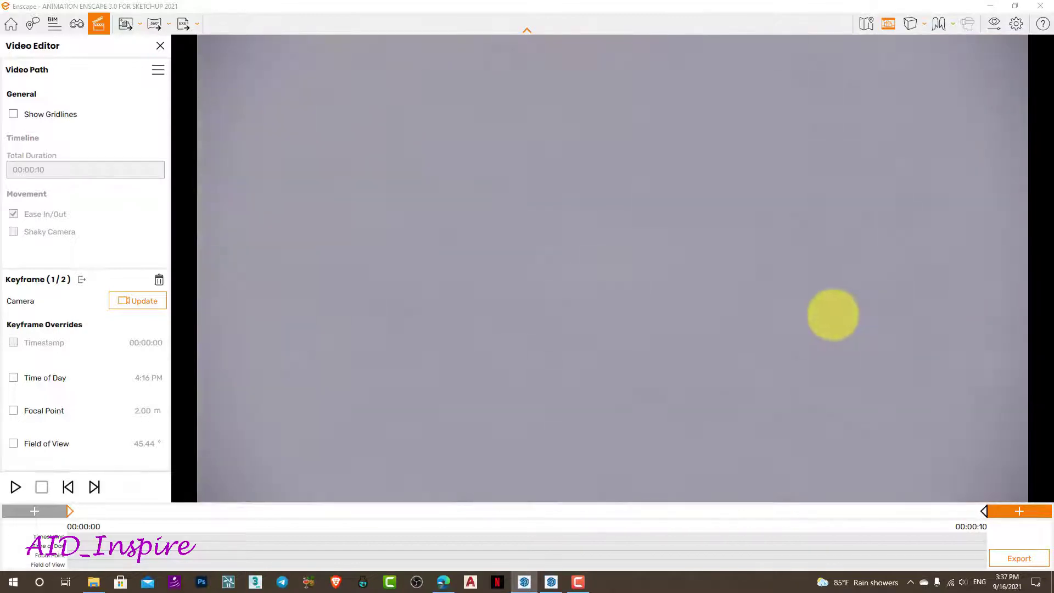
scroll(766, 320, down, 2)
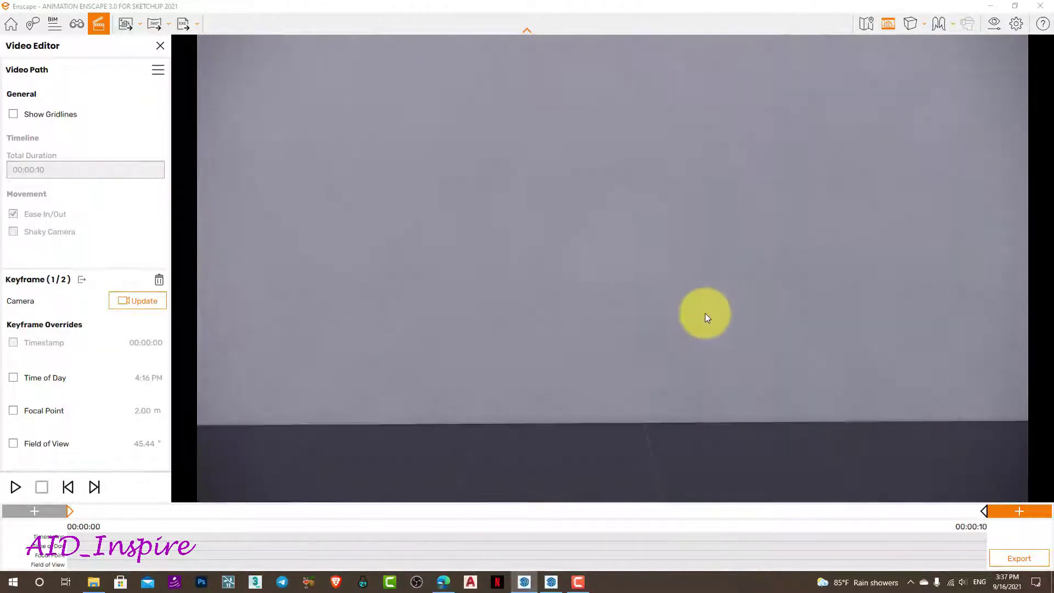
scroll(706, 310, down, 3)
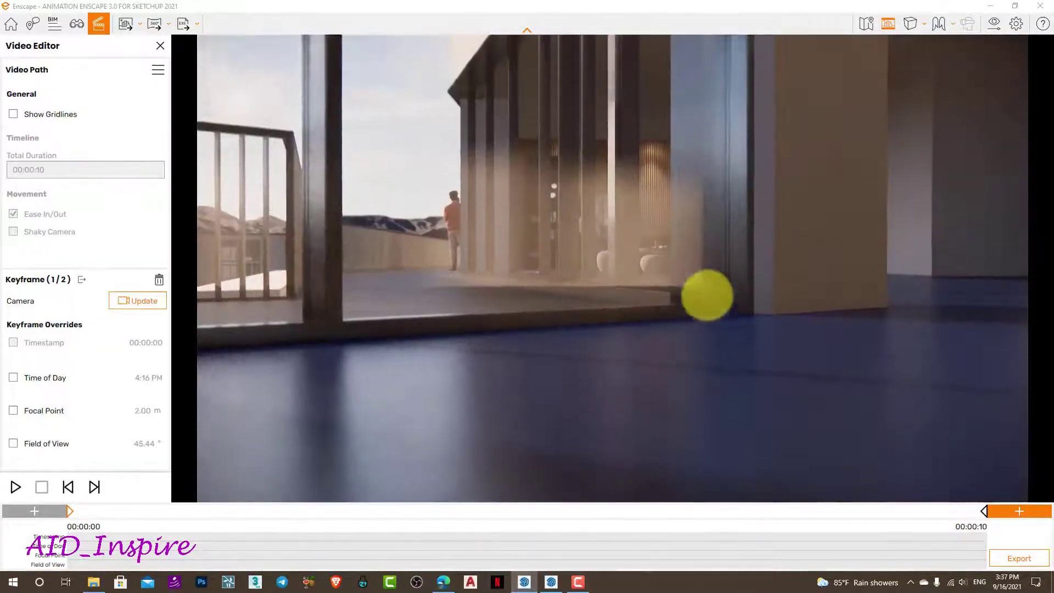
scroll(706, 302, down, 2)
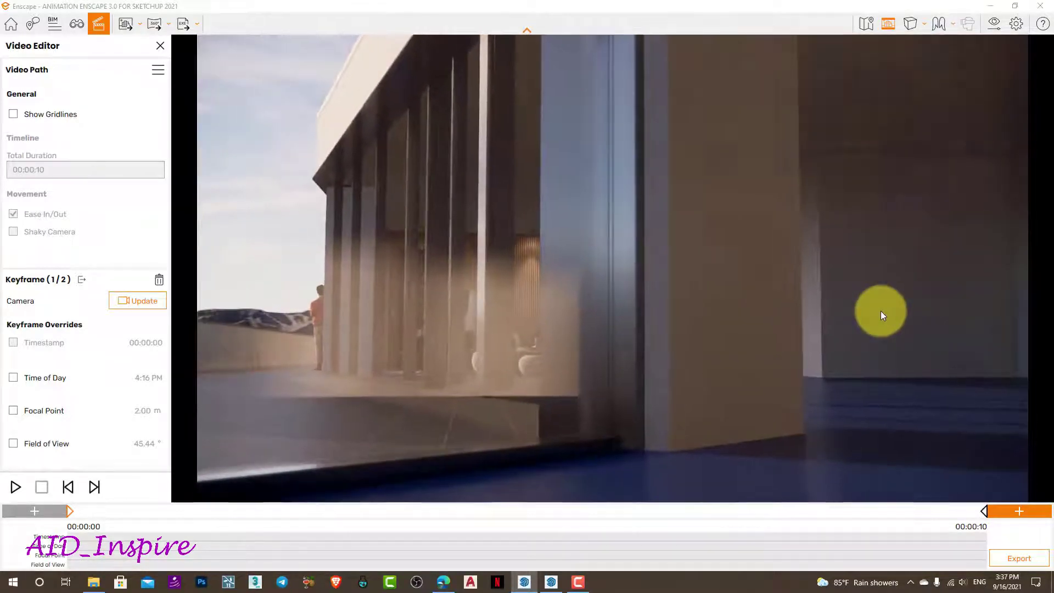
scroll(823, 323, down, 3)
scroll(704, 344, down, 3)
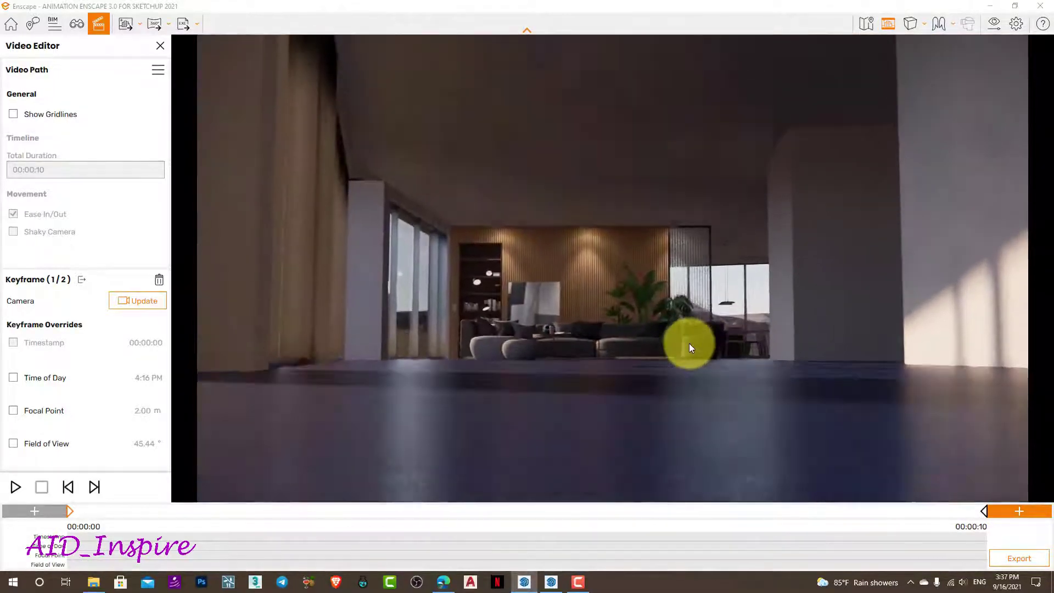
key(e)
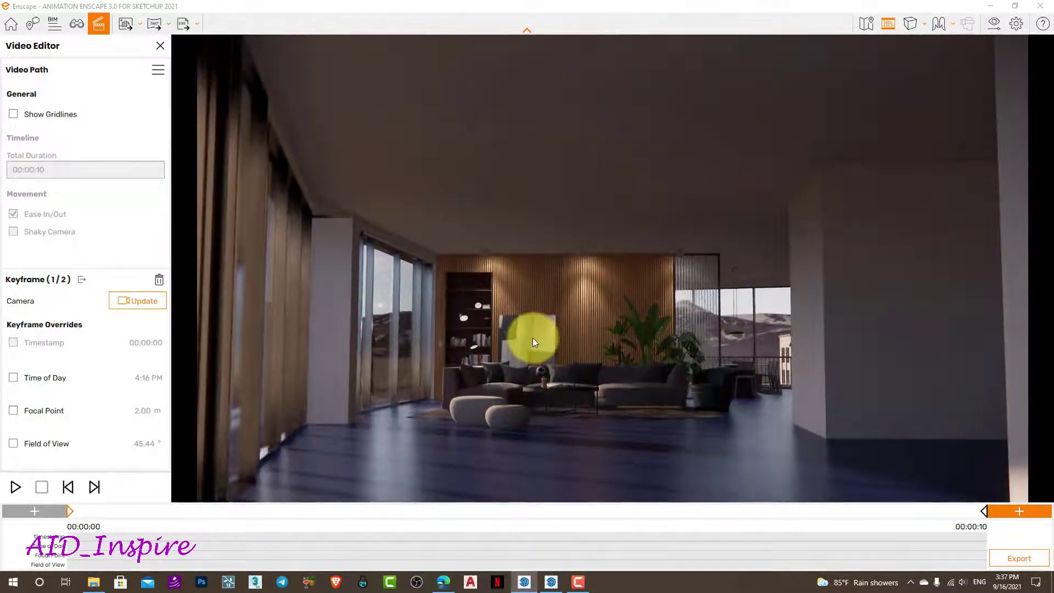
click(84, 283)
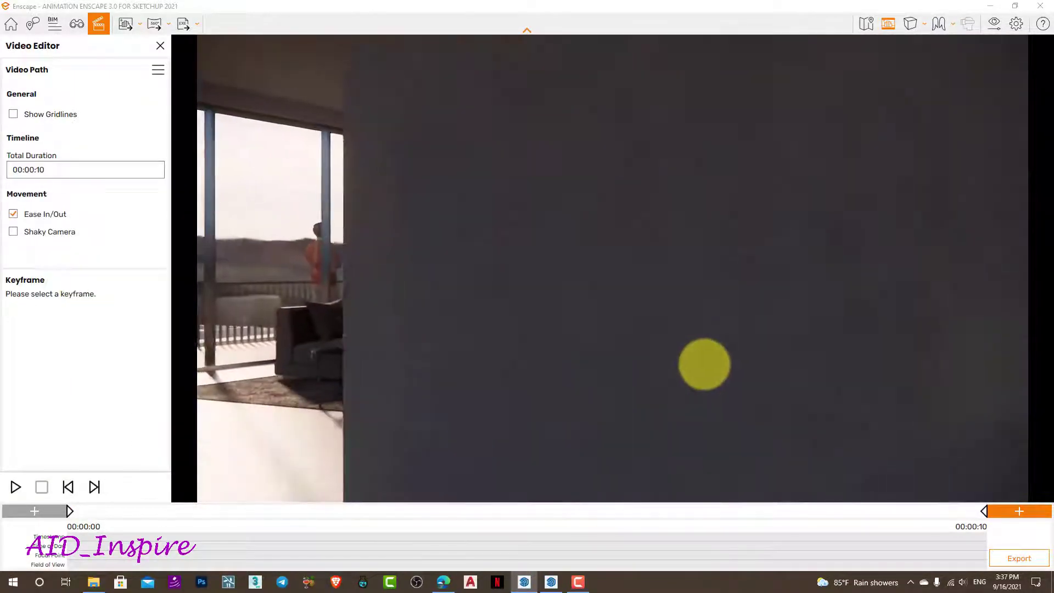
- Inspect the path's camera markers and delete the extra middle keyframe
mouse_move(704, 364)
mouse_down()
mouse_move(716, 358)
mouse_move(658, 324)
mouse_move(364, 284)
mouse_up()
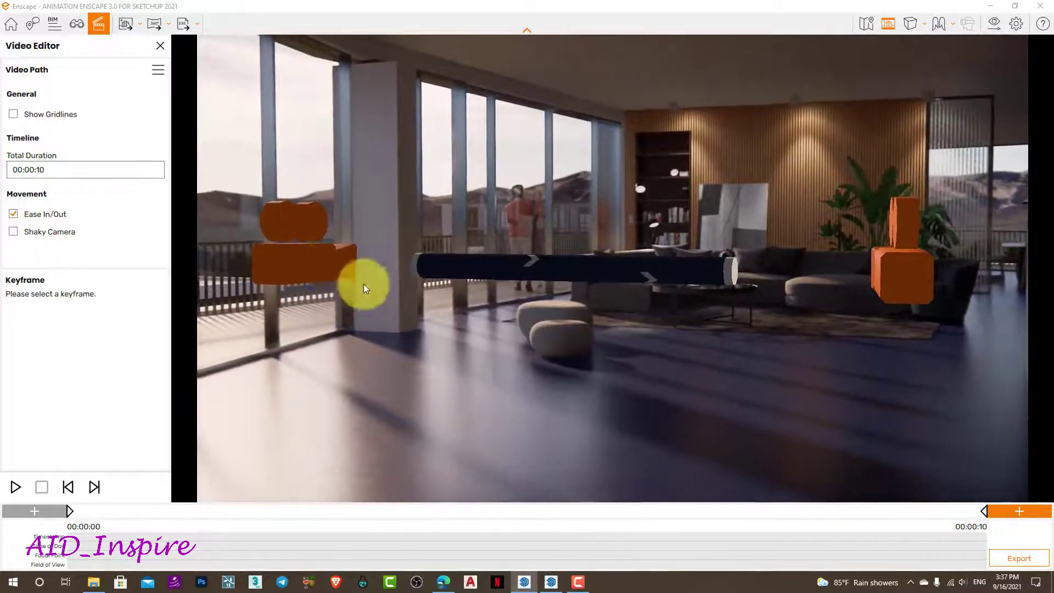
click(317, 258)
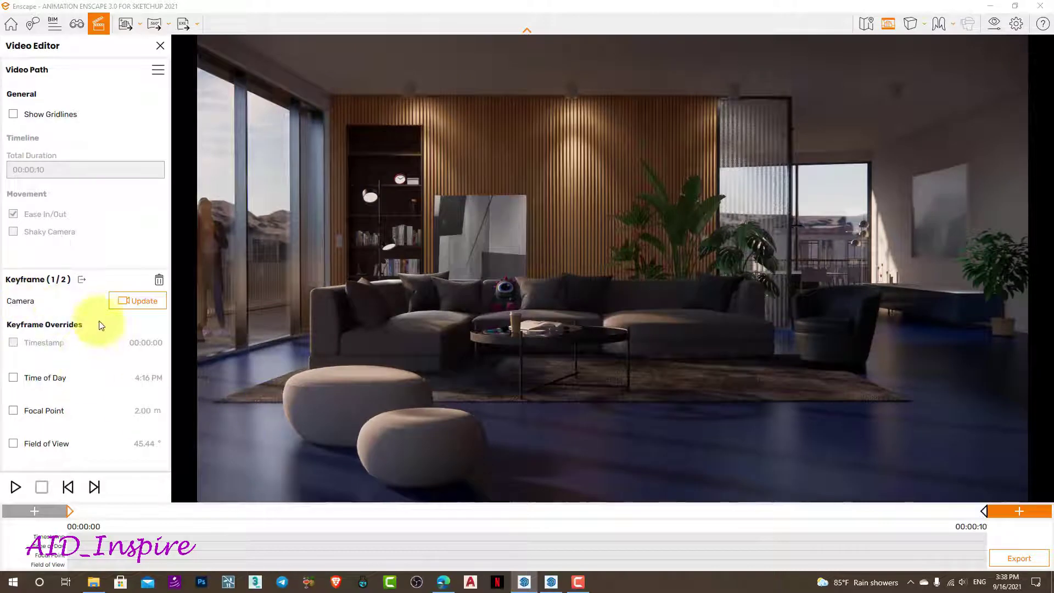
click(82, 285)
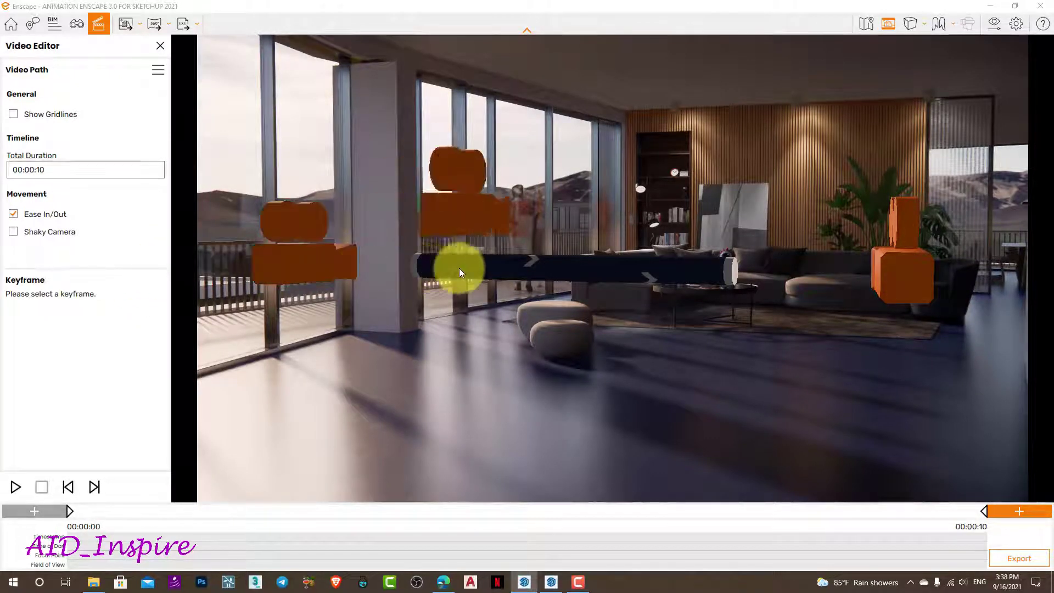
mouse_move(441, 282)
mouse_down()
mouse_move(531, 286)
mouse_move(595, 324)
mouse_move(575, 325)
mouse_move(582, 318)
mouse_move(544, 383)
mouse_up()
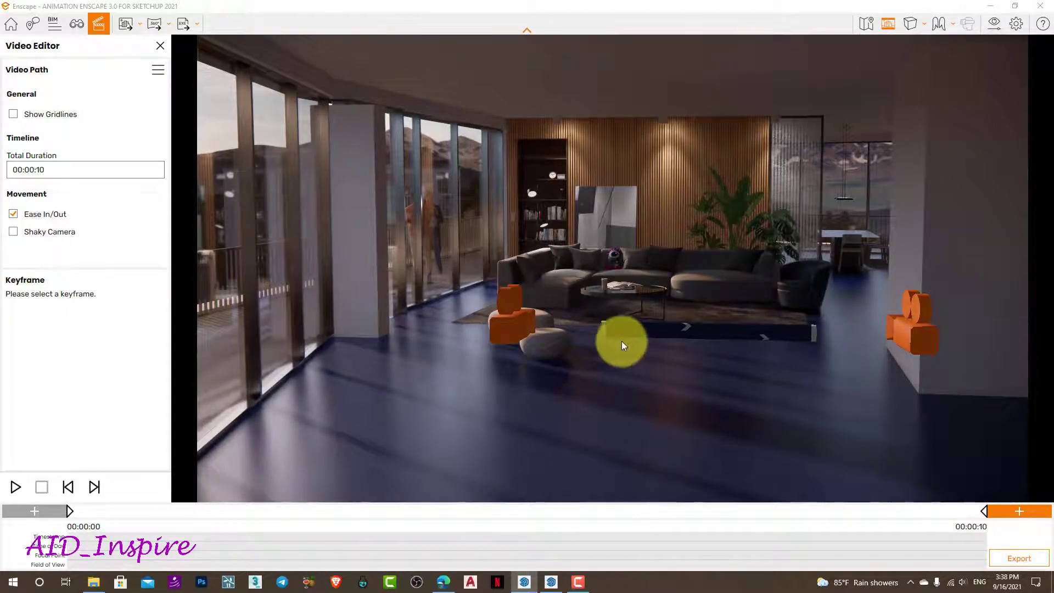
drag(622, 341, 745, 328)
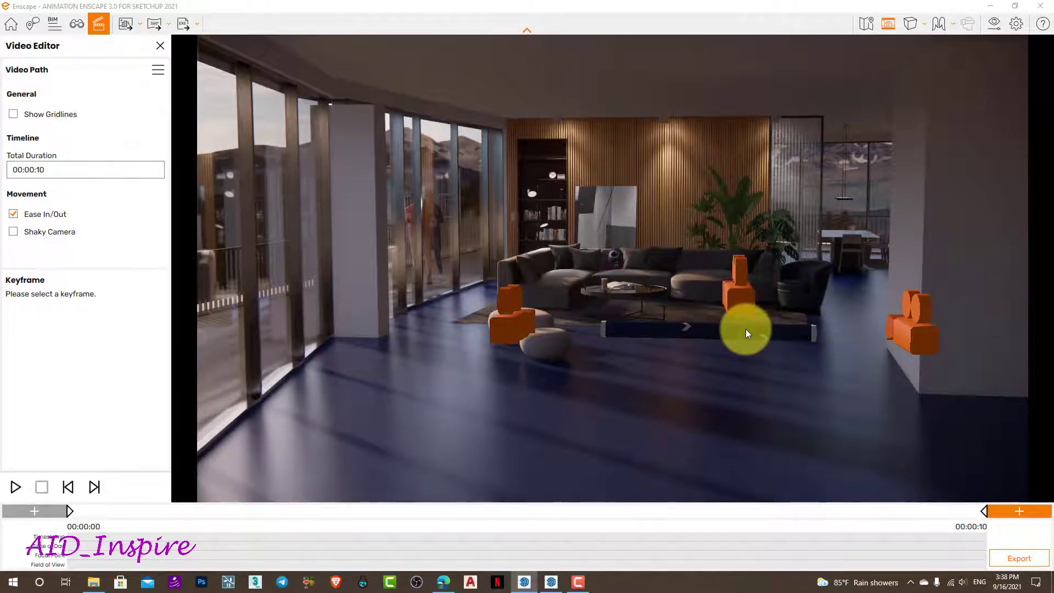
key(Delete)
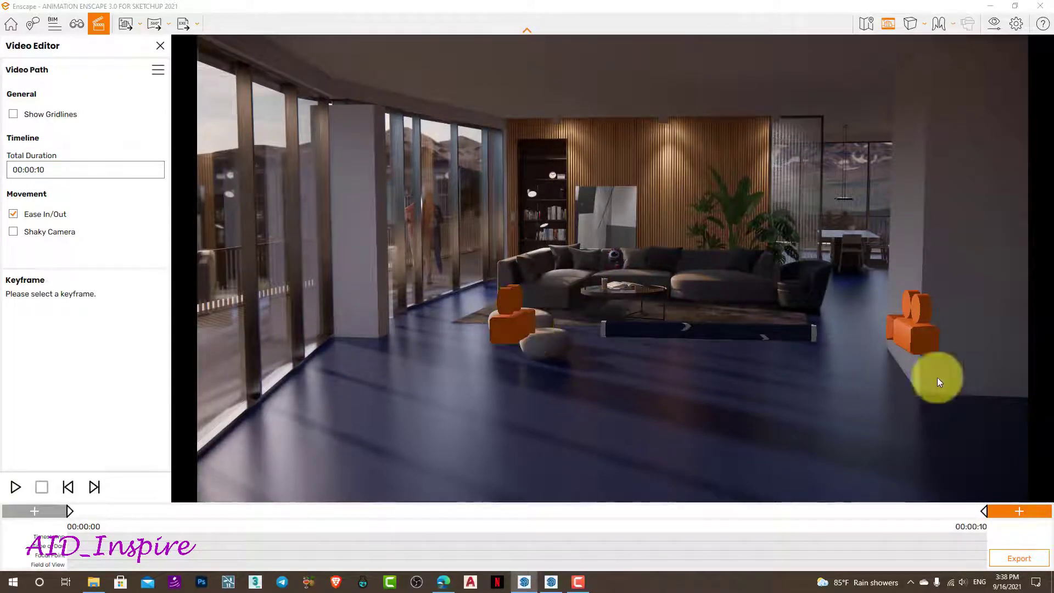
click(94, 486)
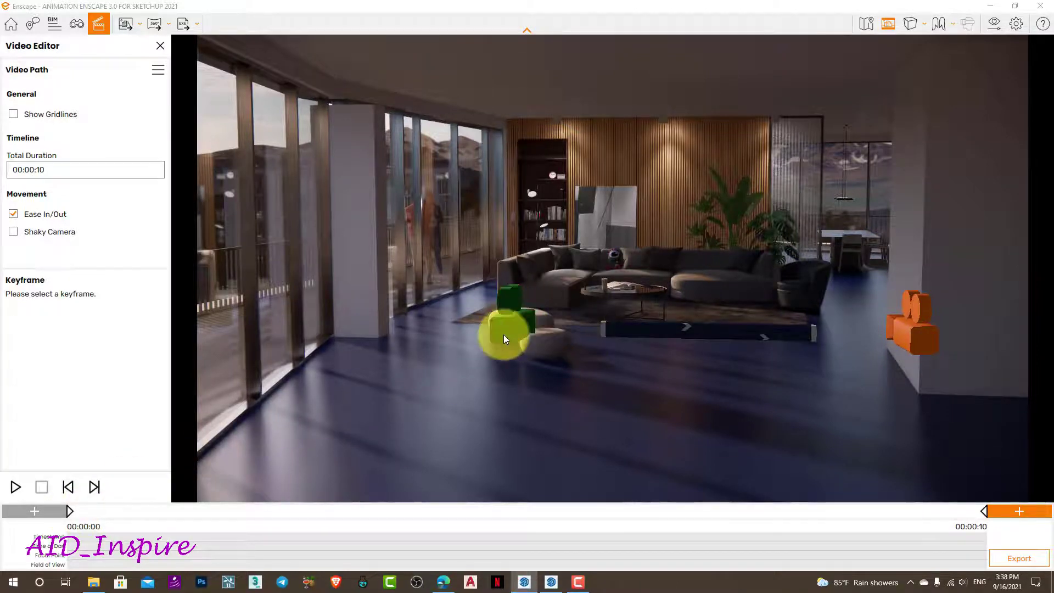
- Reframe the first keyframe closer to the sofa and poufs, then play the preview
click(71, 514)
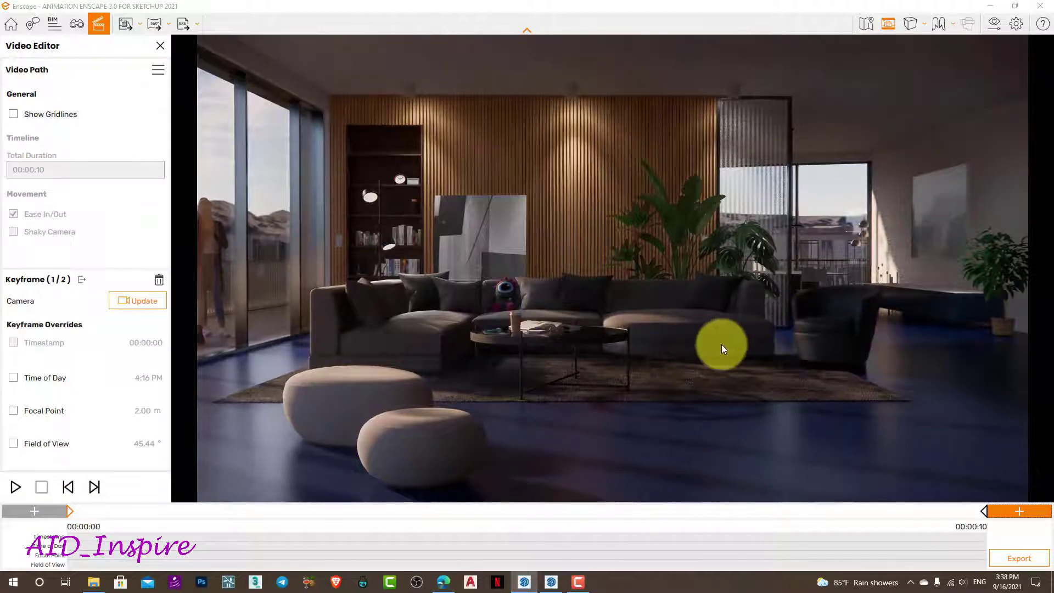
mouse_move(721, 344)
right_down()
mouse_move(699, 393)
mouse_move(677, 380)
right_up()
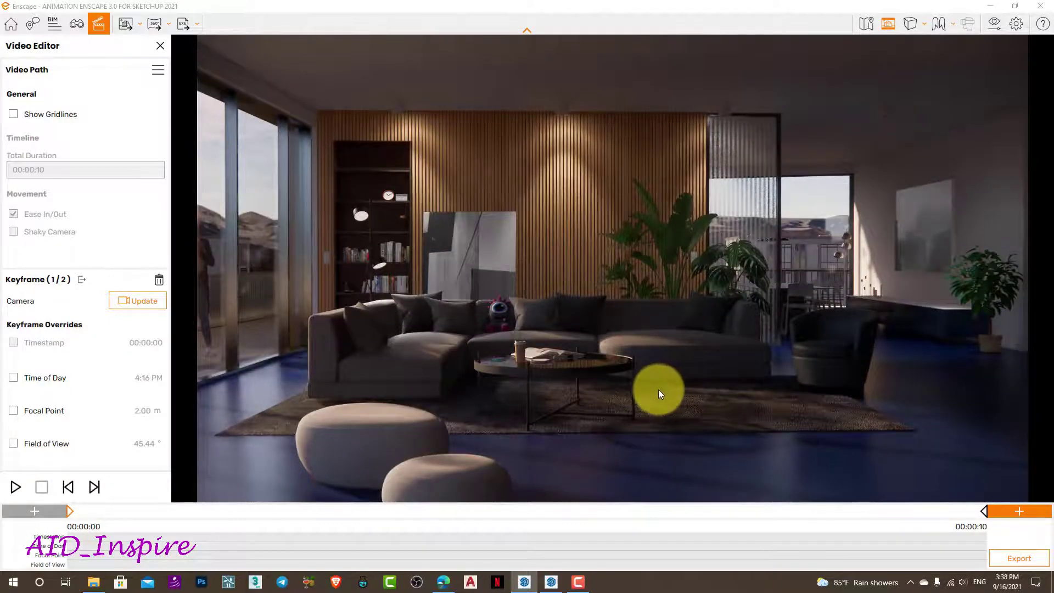
mouse_move(677, 380)
right_down()
mouse_move(659, 393)
mouse_move(705, 423)
mouse_move(748, 422)
right_up()
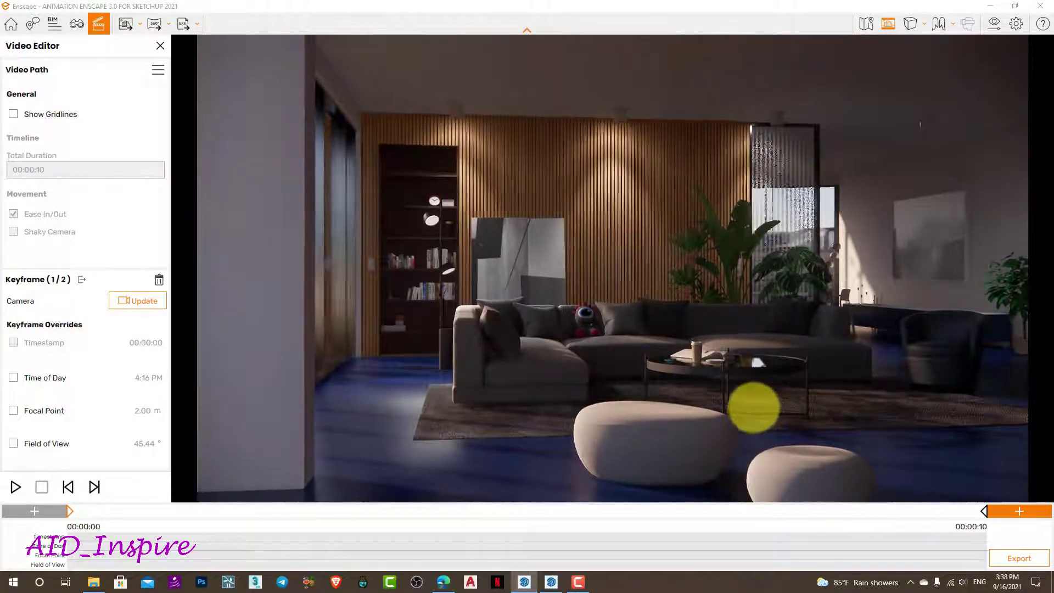
right_drag(749, 420, 753, 408)
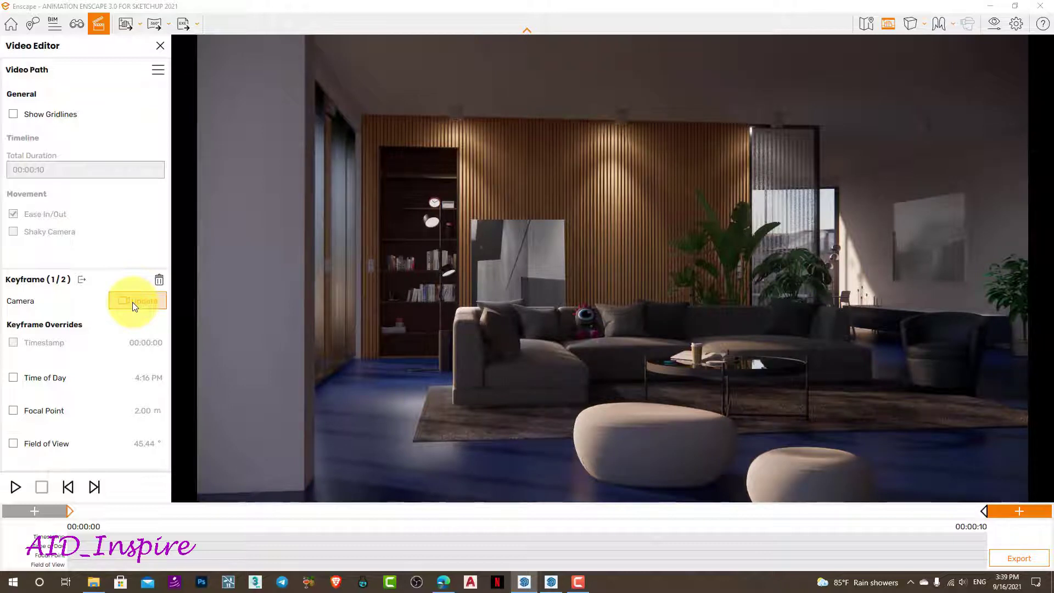
click(15, 487)
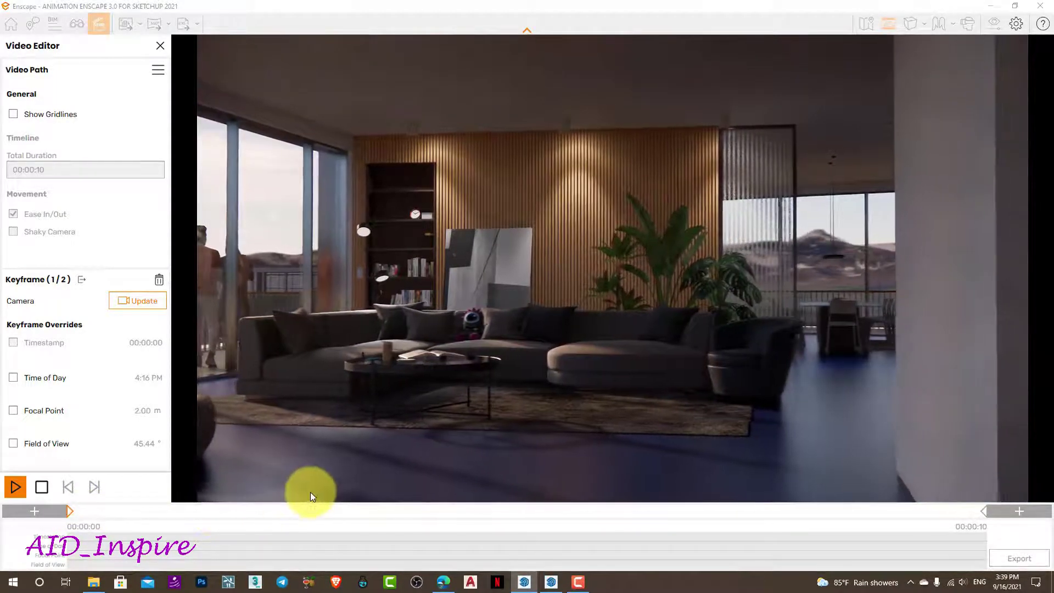
- Stop the preview, turn the view toward the balcony and mountains, and add a keyframe at 00:00:05
click(94, 487)
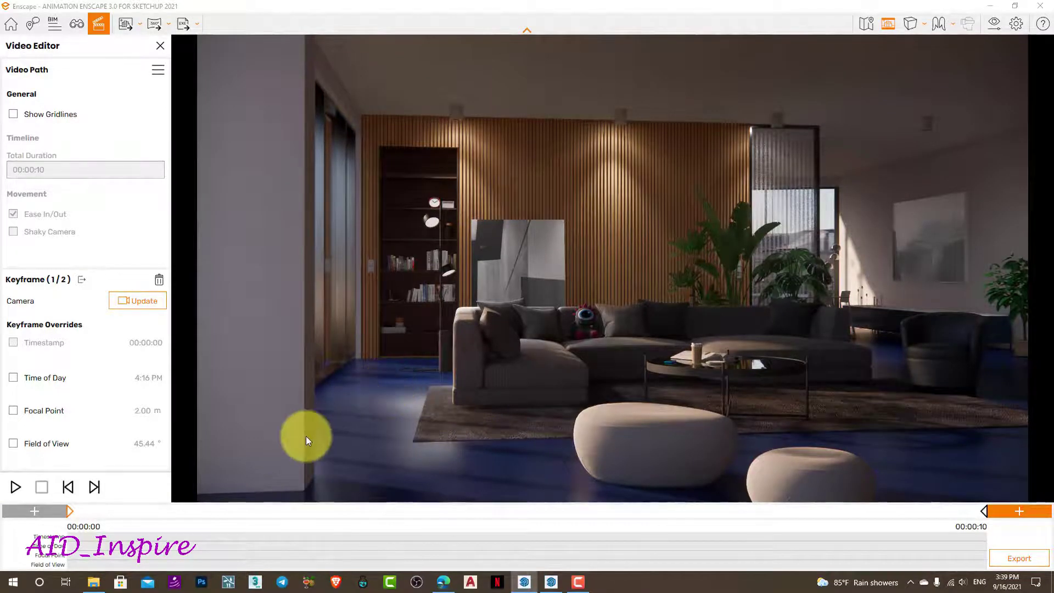
click(83, 286)
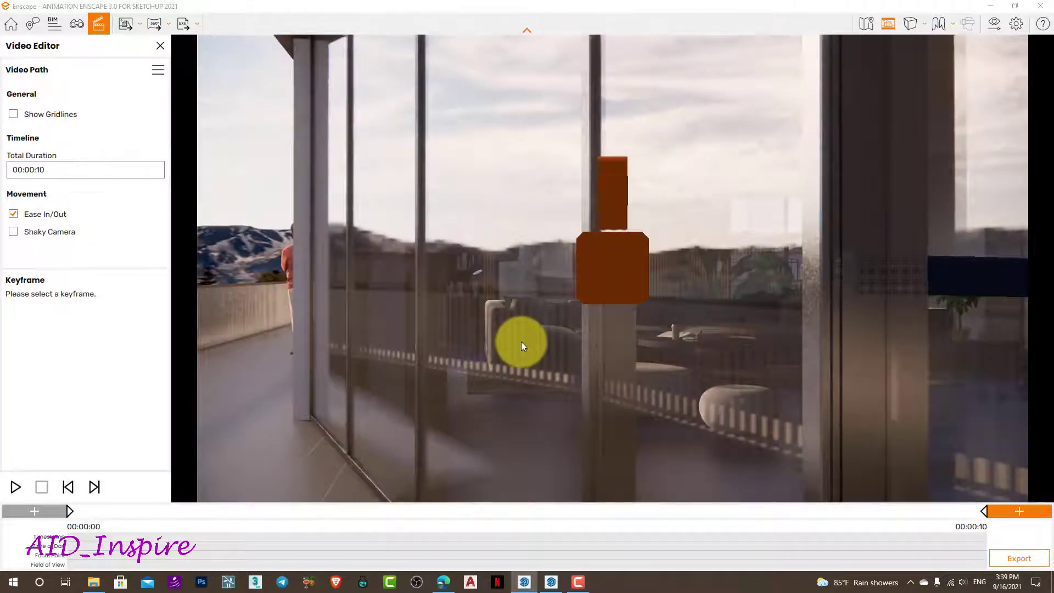
mouse_move(521, 341)
mouse_down()
mouse_move(615, 374)
mouse_move(410, 264)
mouse_move(549, 295)
mouse_move(523, 278)
mouse_move(746, 348)
mouse_move(836, 343)
mouse_move(750, 344)
mouse_up()
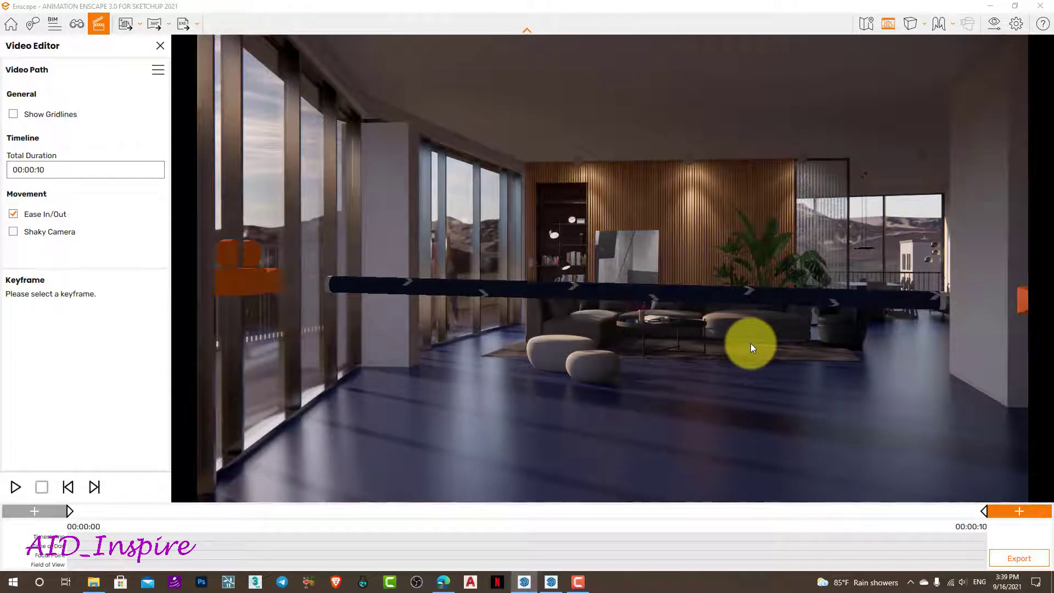
click(617, 299)
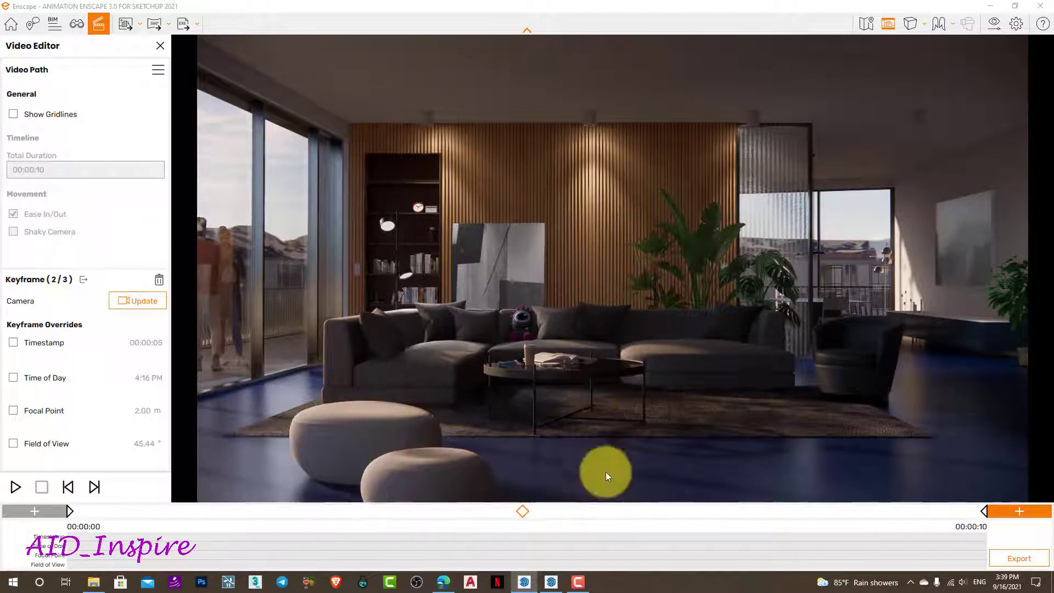
- Update the middle keyframe to a closer, angled sofa and coffee-table view, then preview the path
mouse_move(578, 448)
right_down()
mouse_move(683, 424)
mouse_move(695, 395)
right_up()
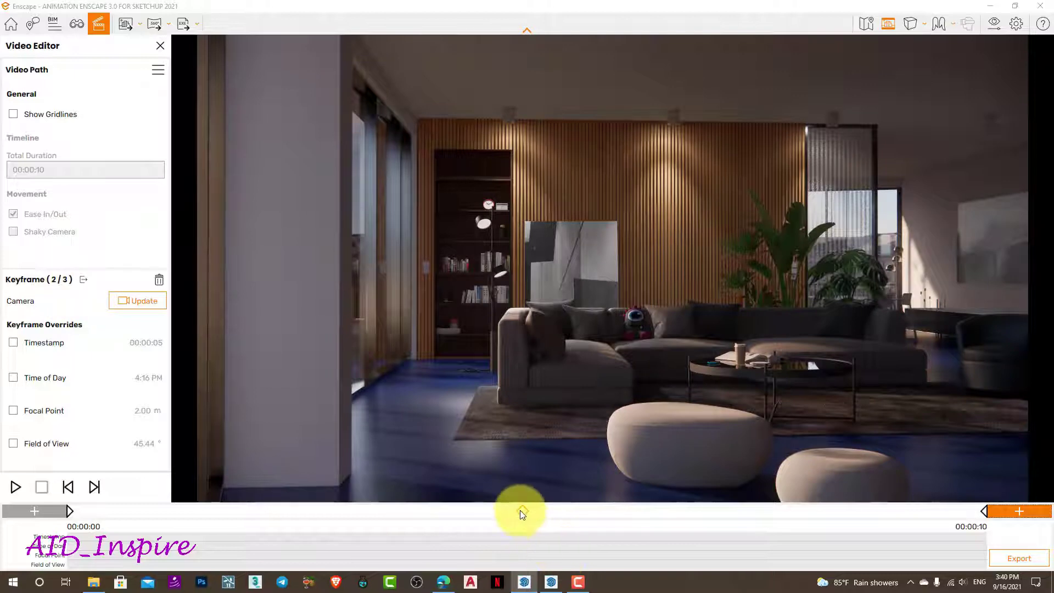
click(68, 511)
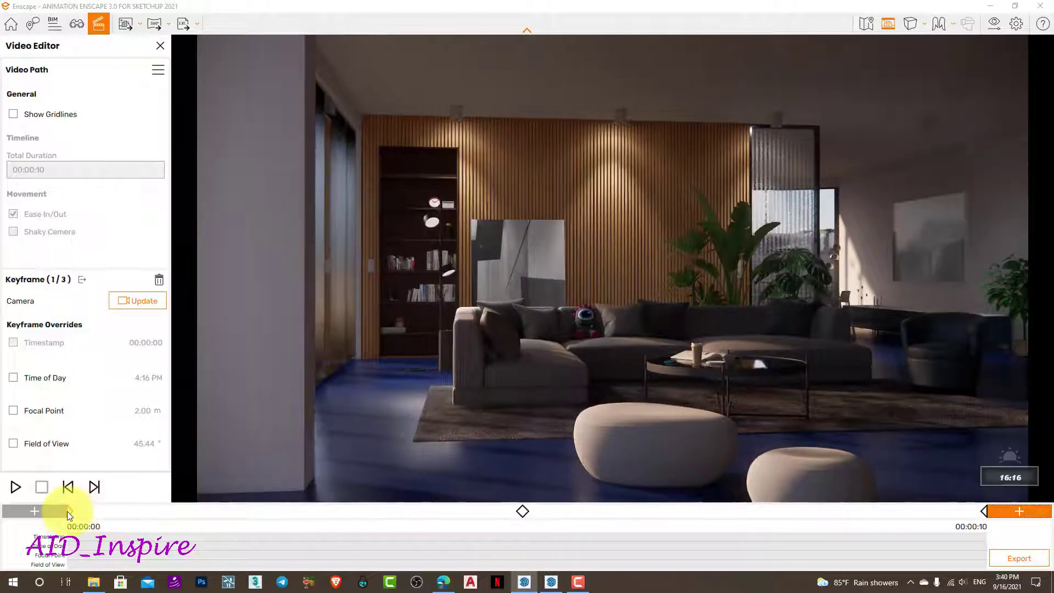
click(522, 511)
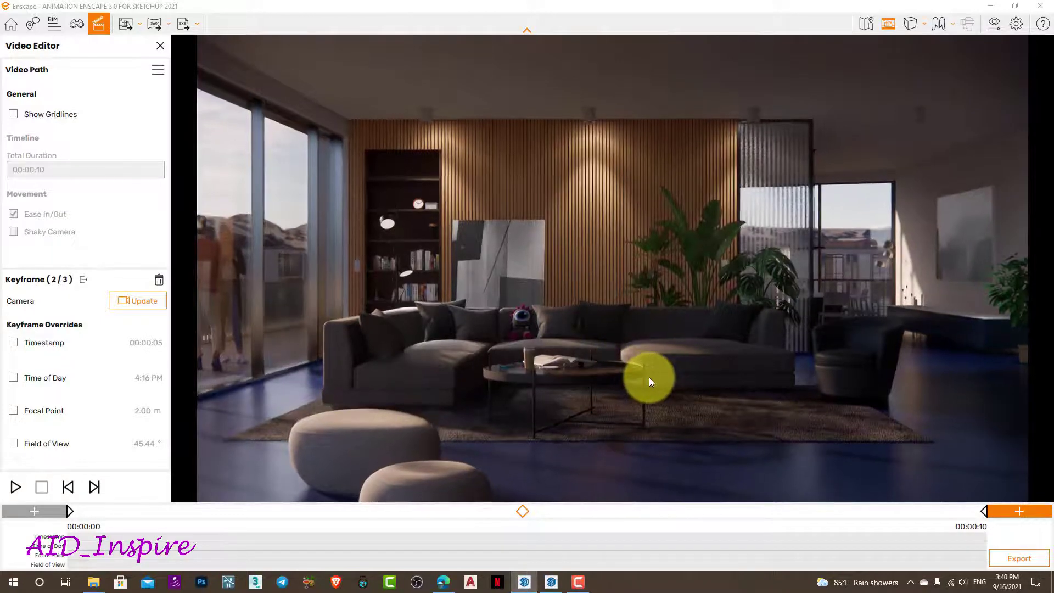
mouse_move(650, 378)
mouse_down()
mouse_move(647, 417)
mouse_move(675, 368)
mouse_up()
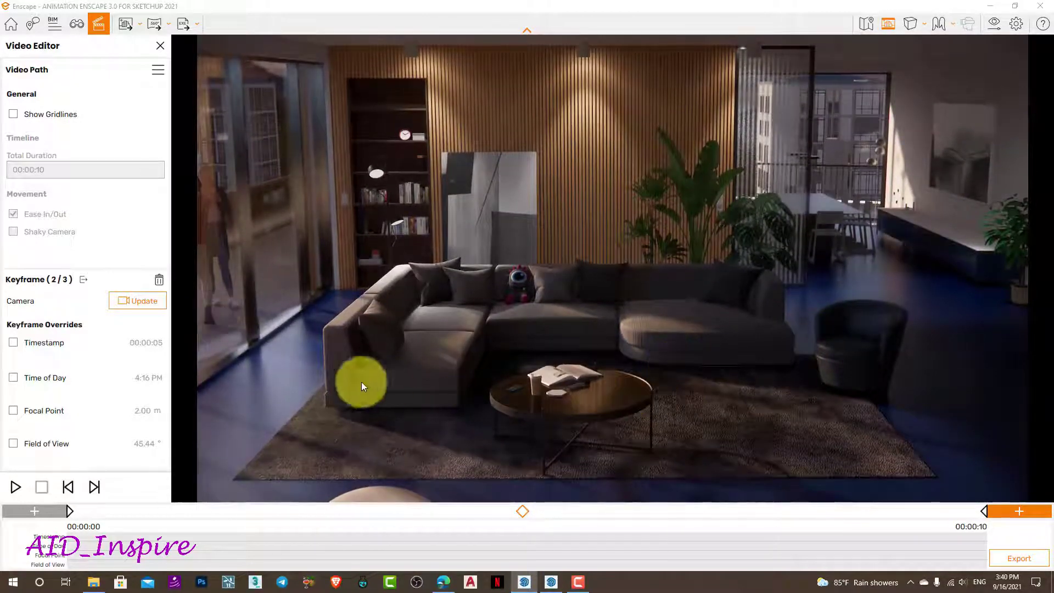
click(145, 302)
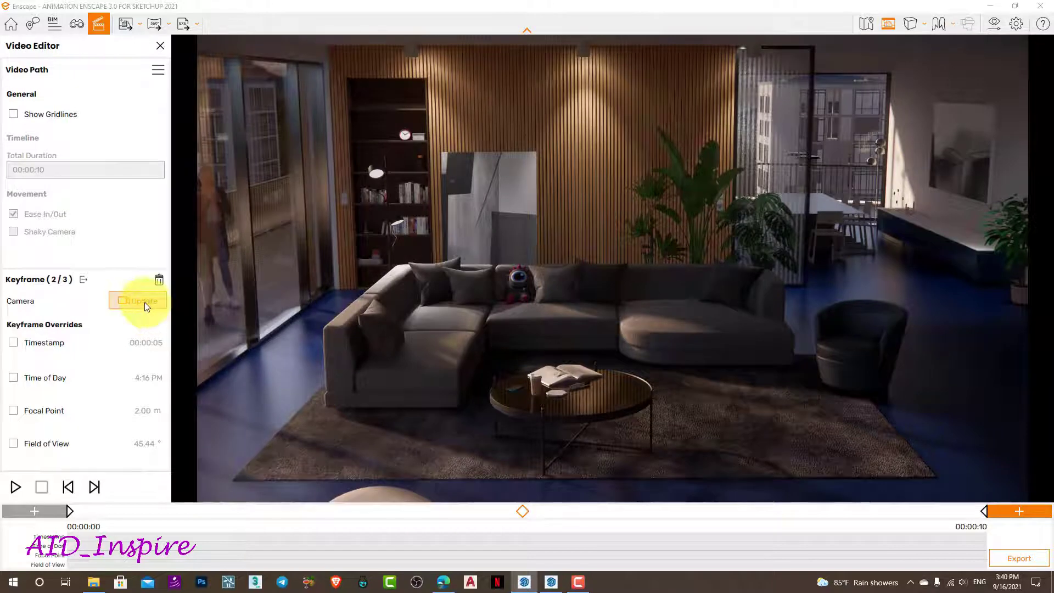
drag(522, 511, 491, 511)
click(15, 487)
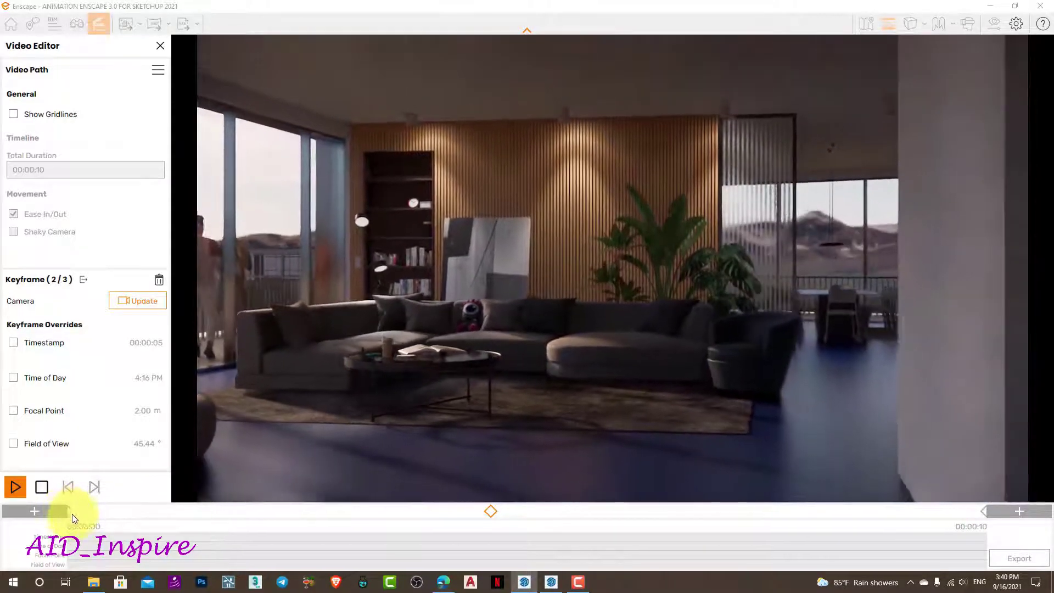
- Replay the path preview, then fly the free camera around the living room and up above the roof
click(70, 515)
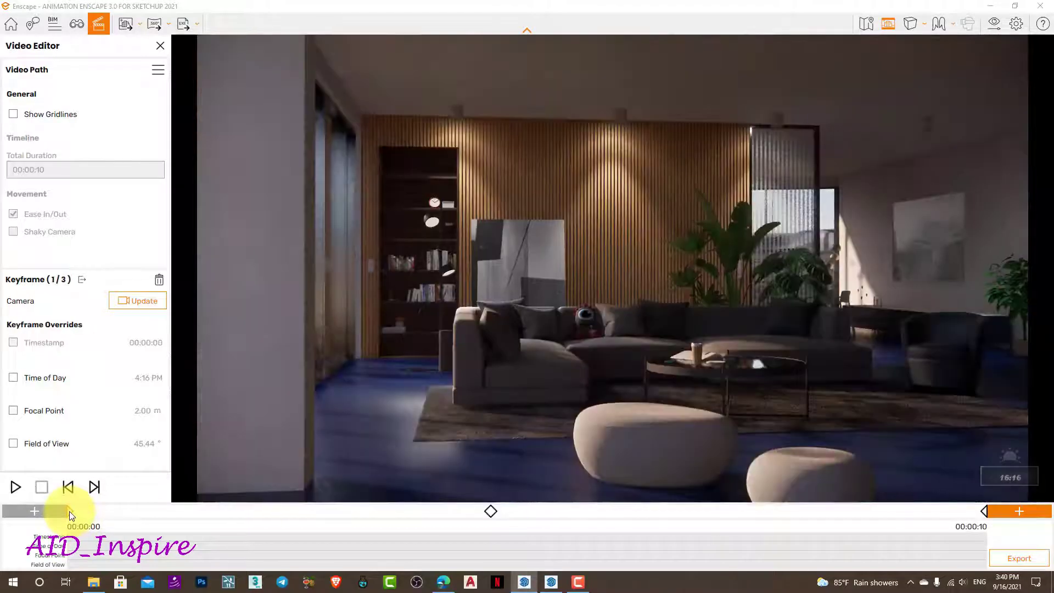
click(16, 488)
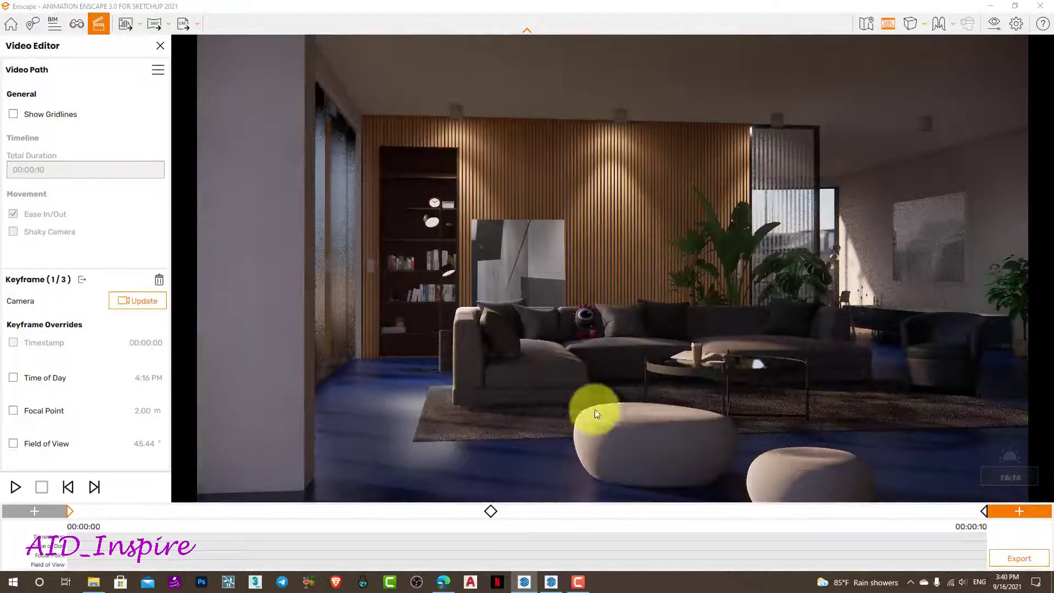
click(85, 285)
scroll(489, 274, up, 5)
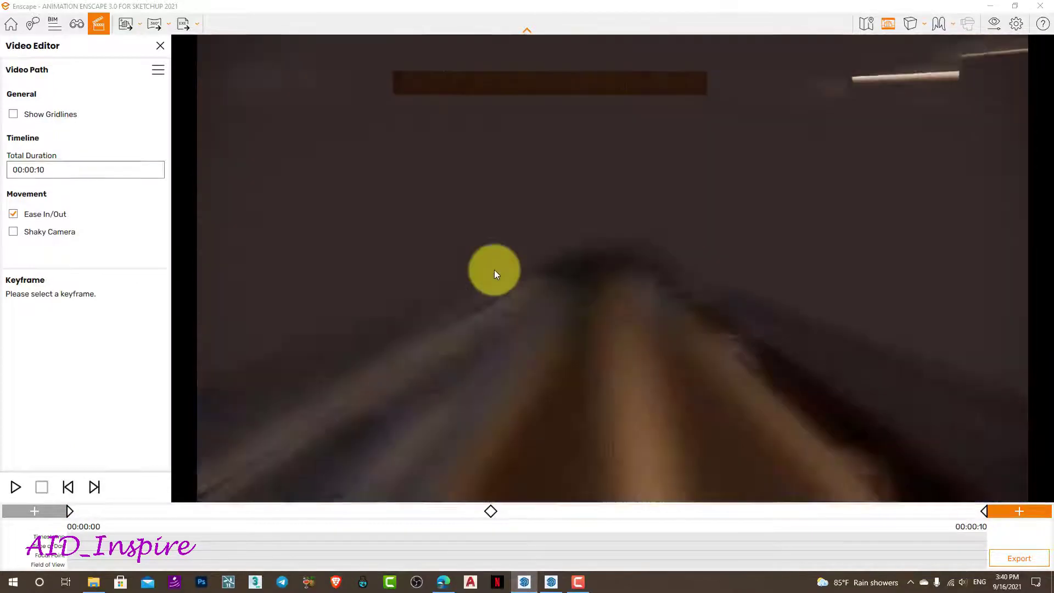
scroll(550, 327, down, 5)
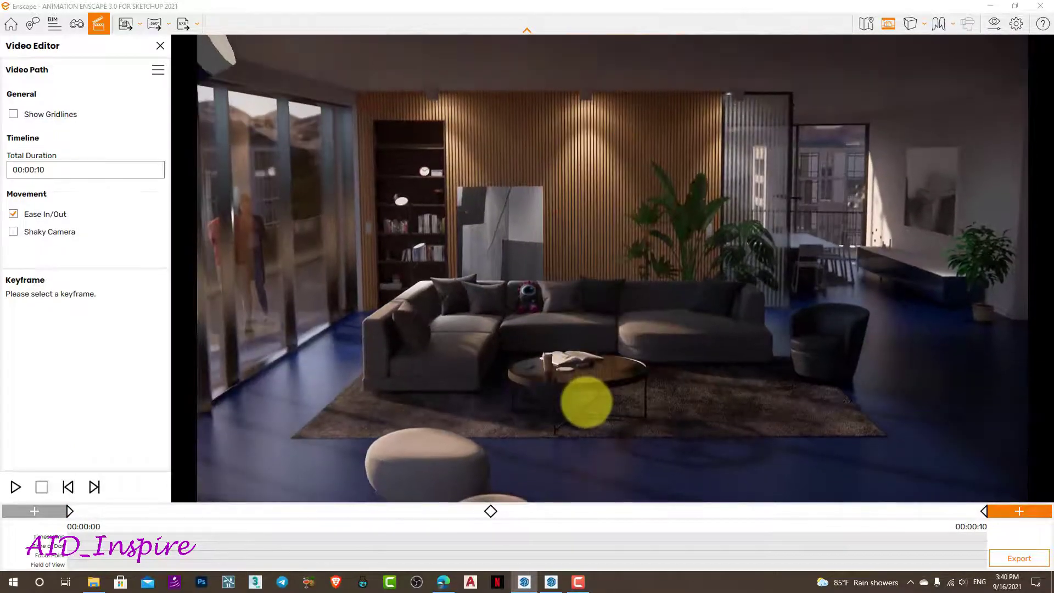
scroll(586, 331, down, 2)
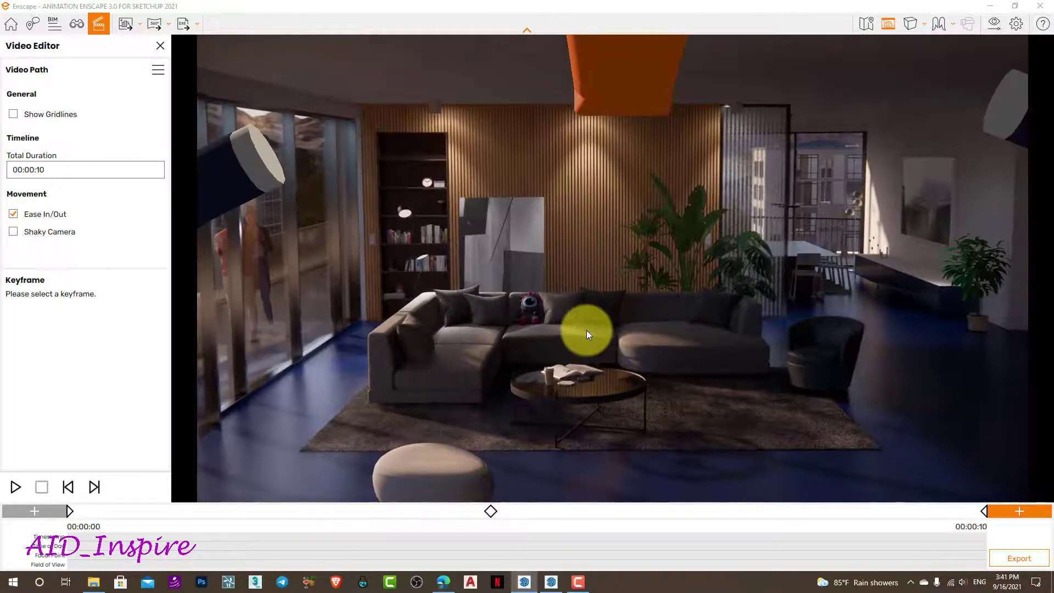
scroll(586, 330, down, 2)
scroll(586, 330, down, 2)
scroll(592, 324, down, 2)
scroll(591, 322, down, 2)
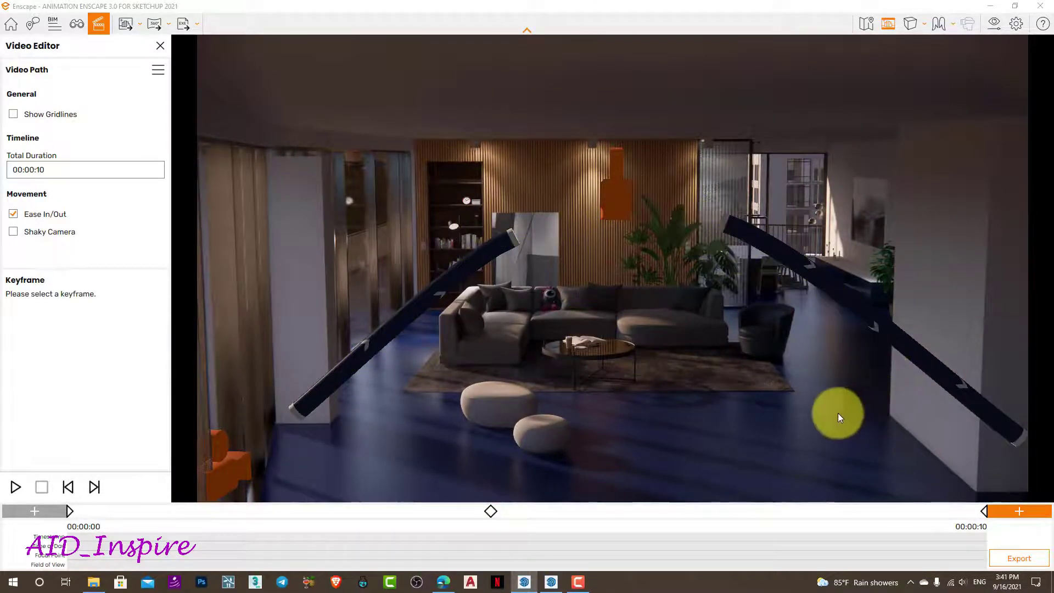
right_drag(837, 417, 740, 431)
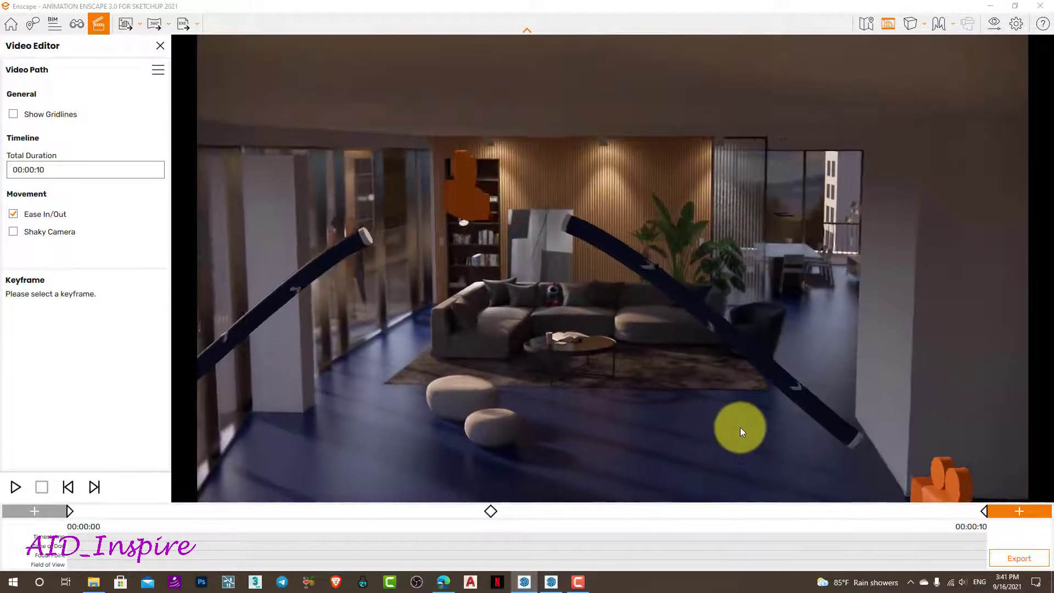
key(e)
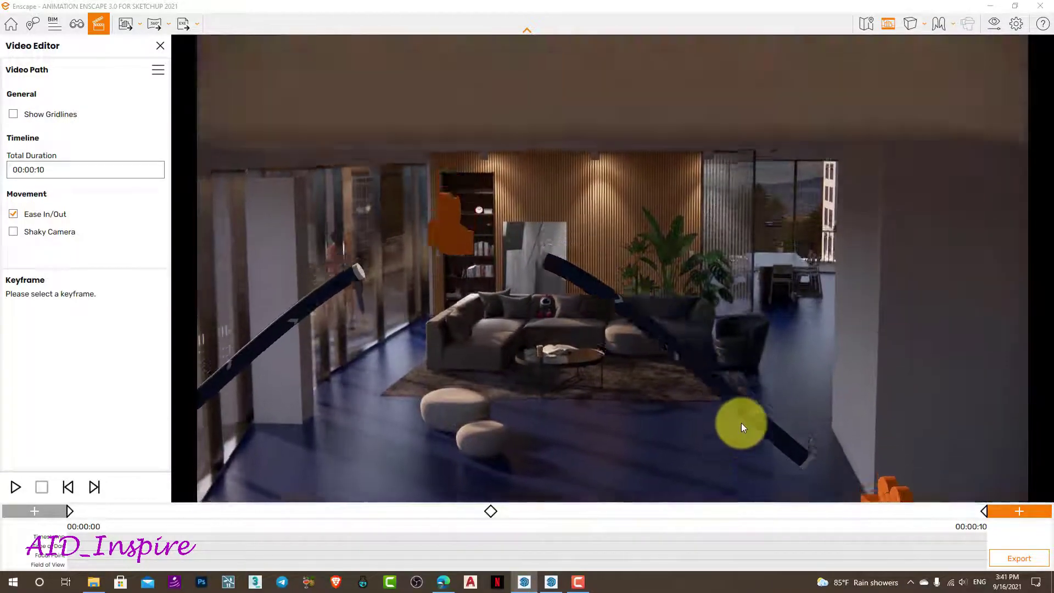
key(e)
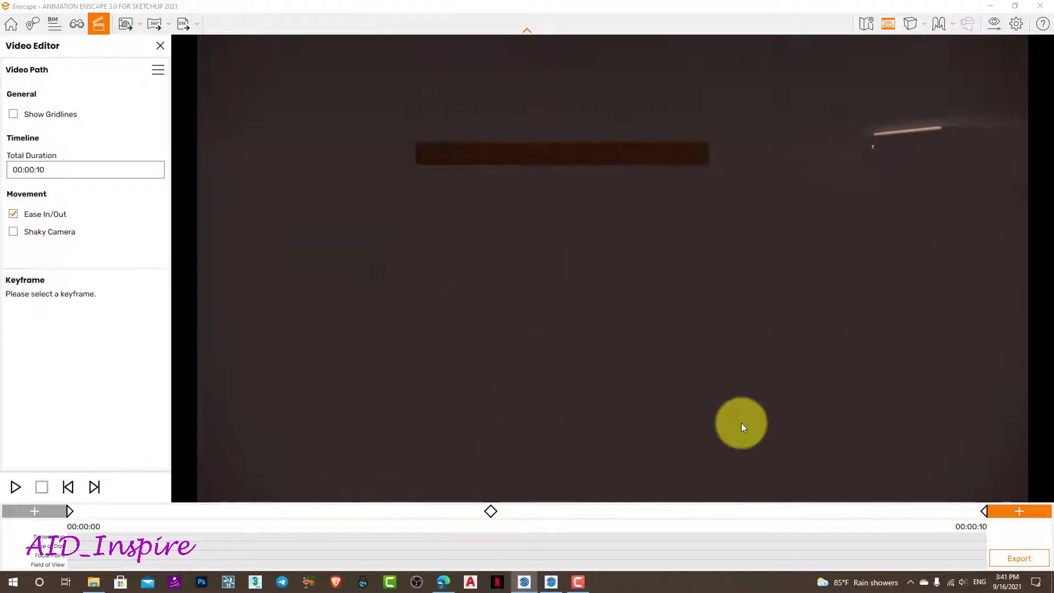
key(e)
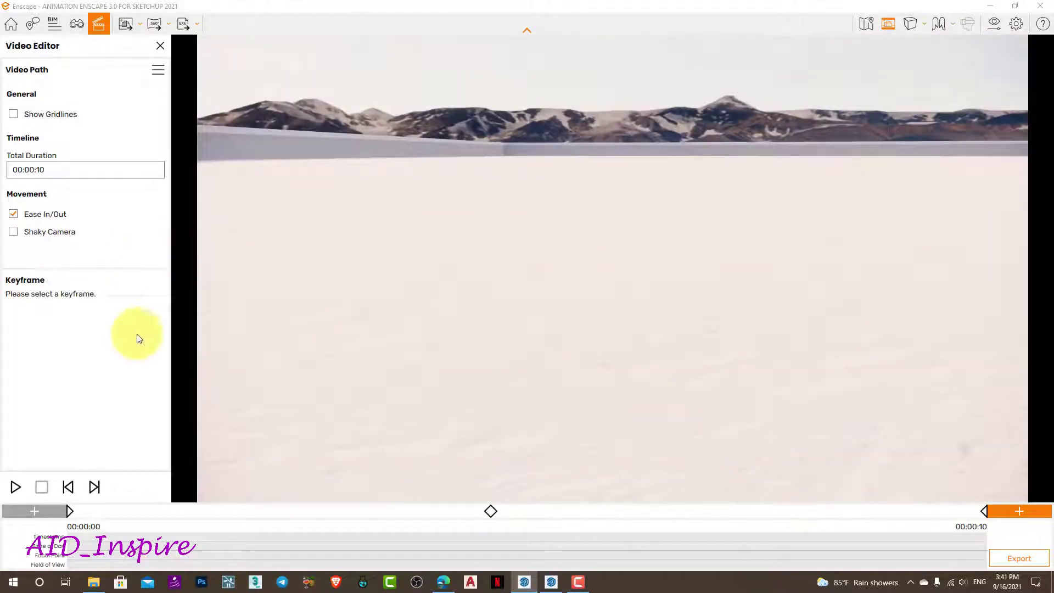
- Check the first keyframe's camera, deselect it, and show the View Management saved views
click(69, 511)
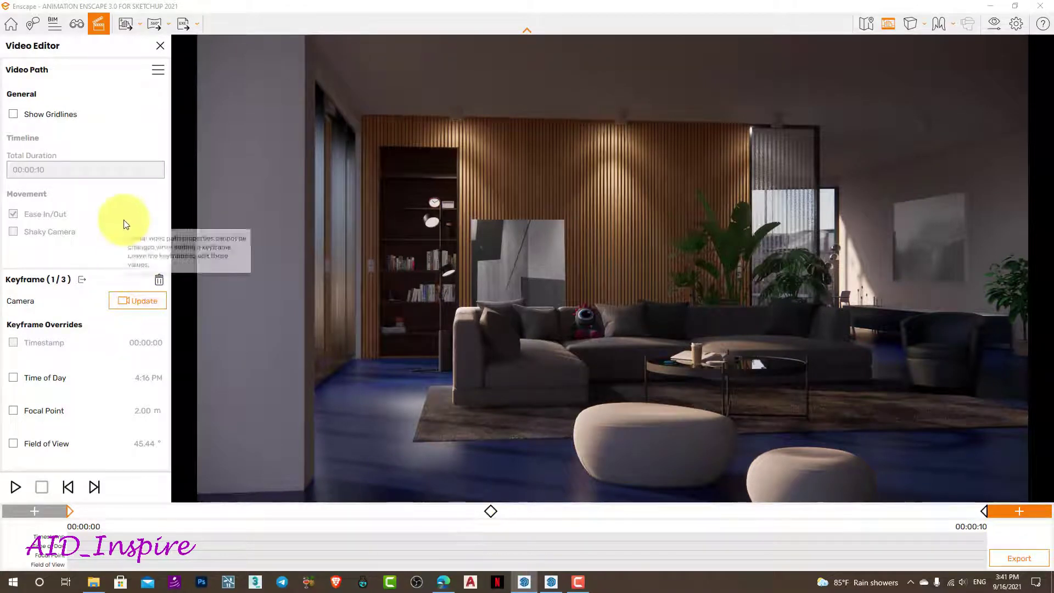
click(84, 282)
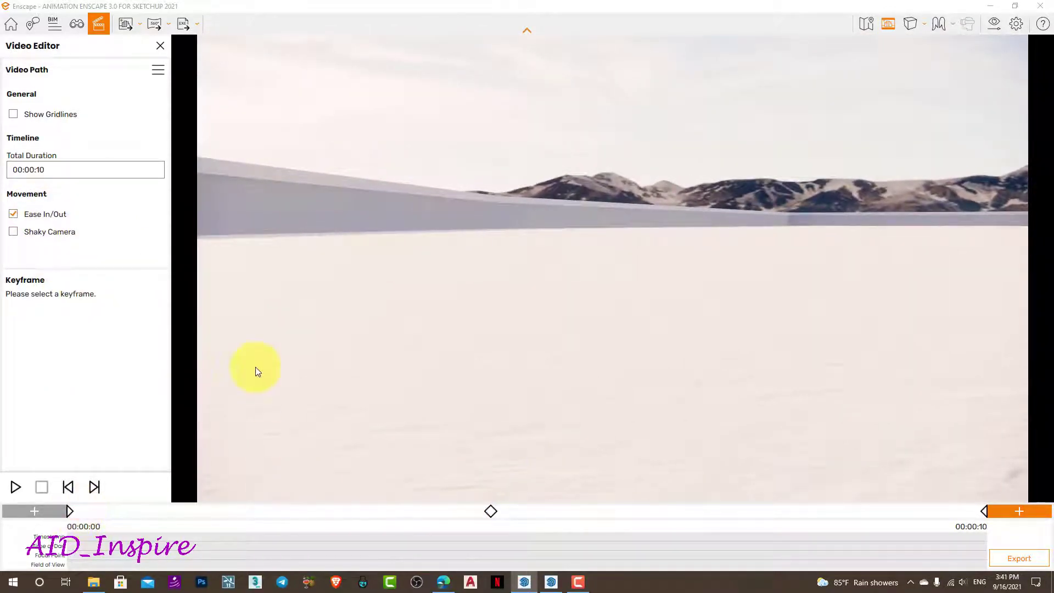
click(68, 510)
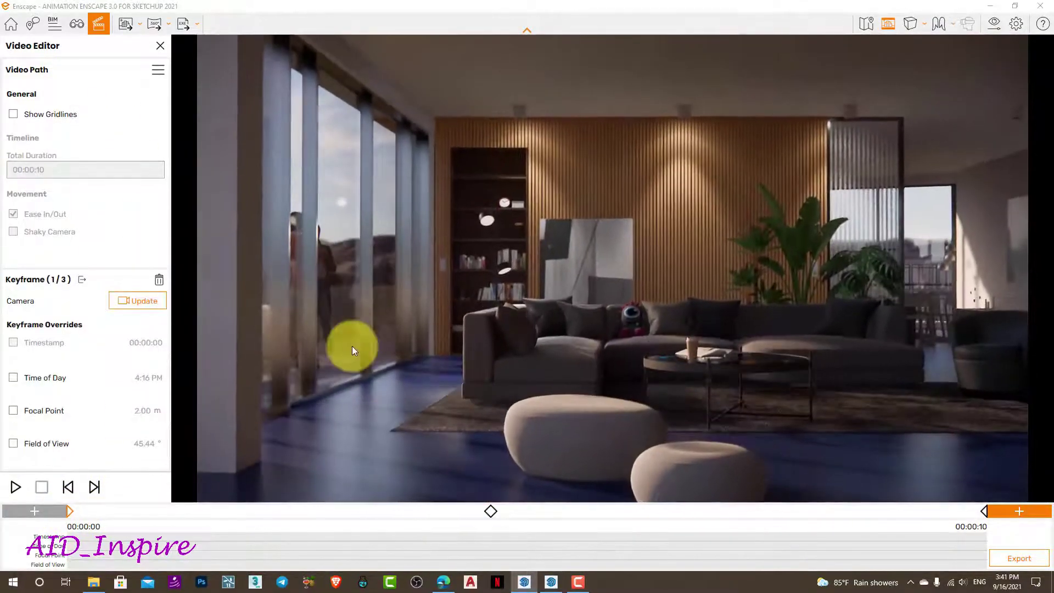
click(82, 280)
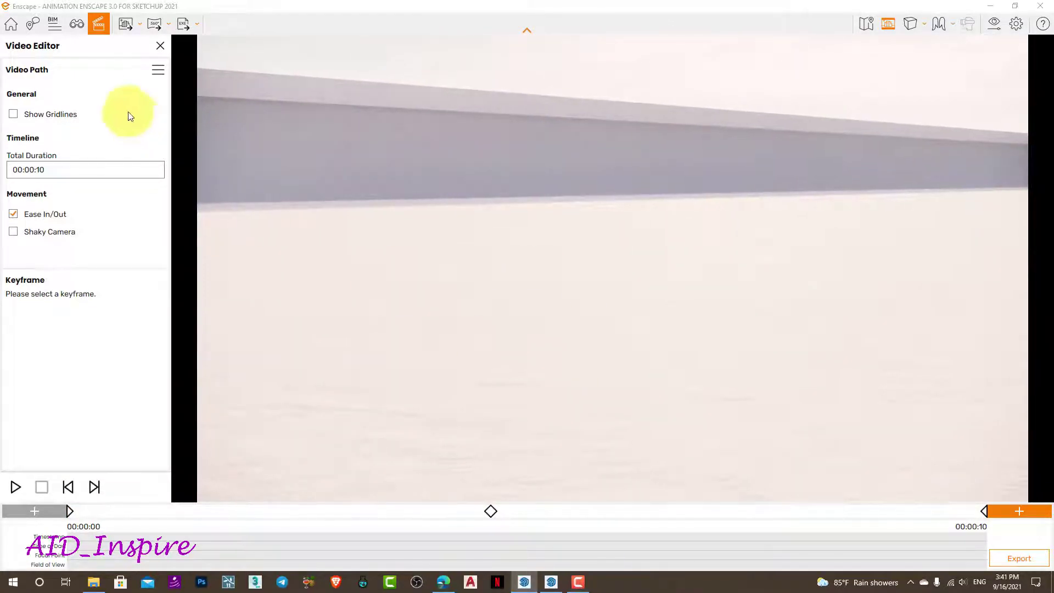
click(76, 26)
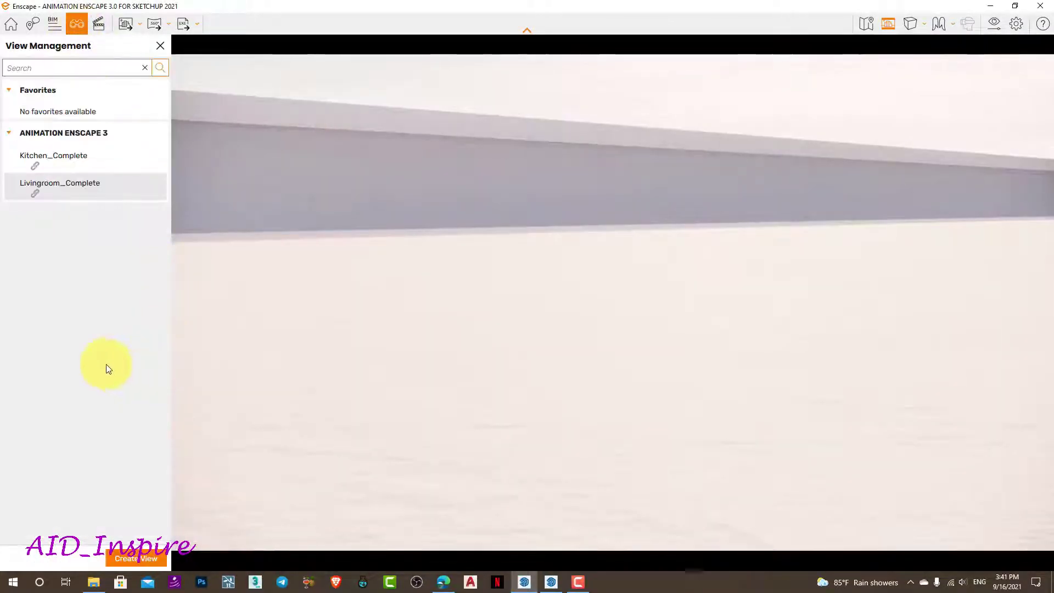
- Restore the Livingroom_Complete view in the Video Editor and lower the camera toward the poufs
click(89, 187)
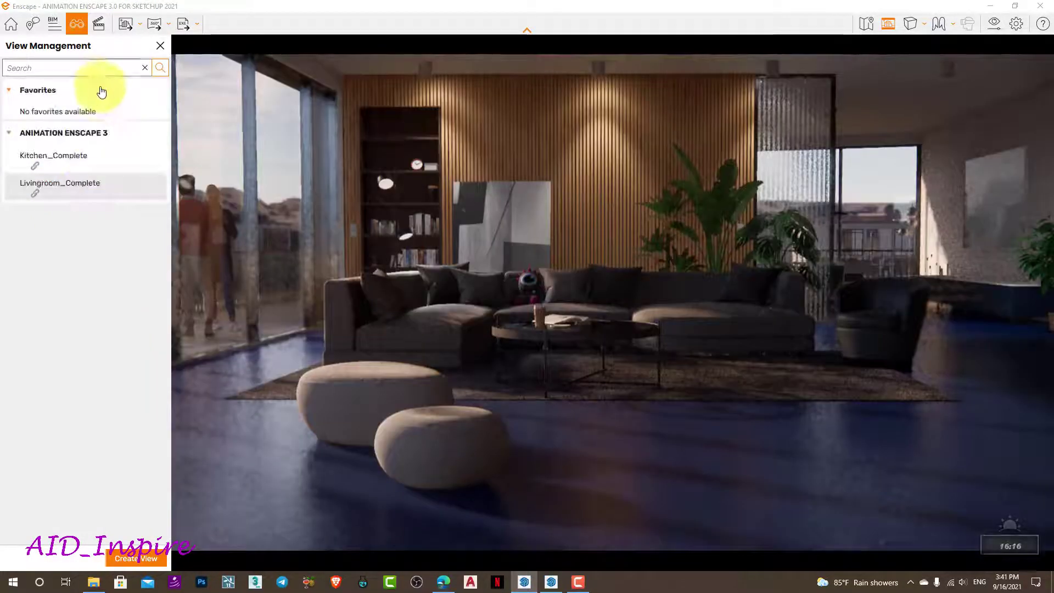
click(98, 25)
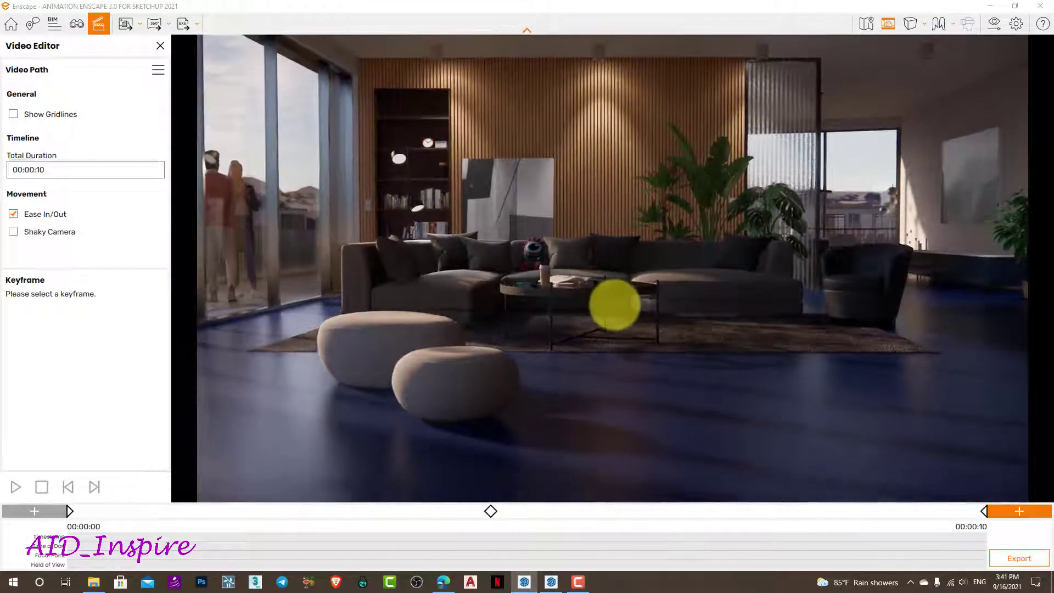
key(q)
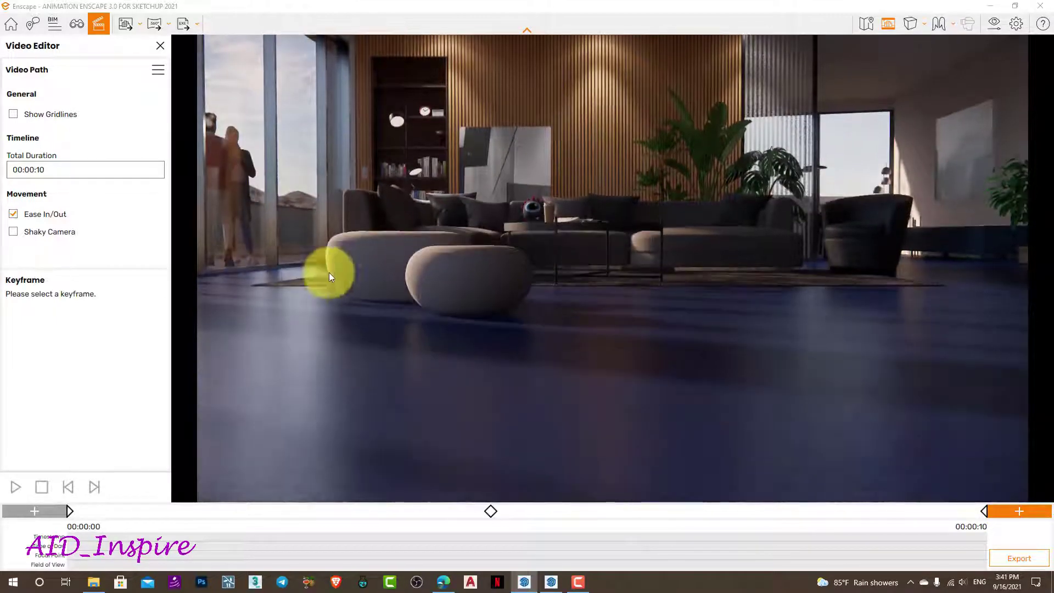
key(w)
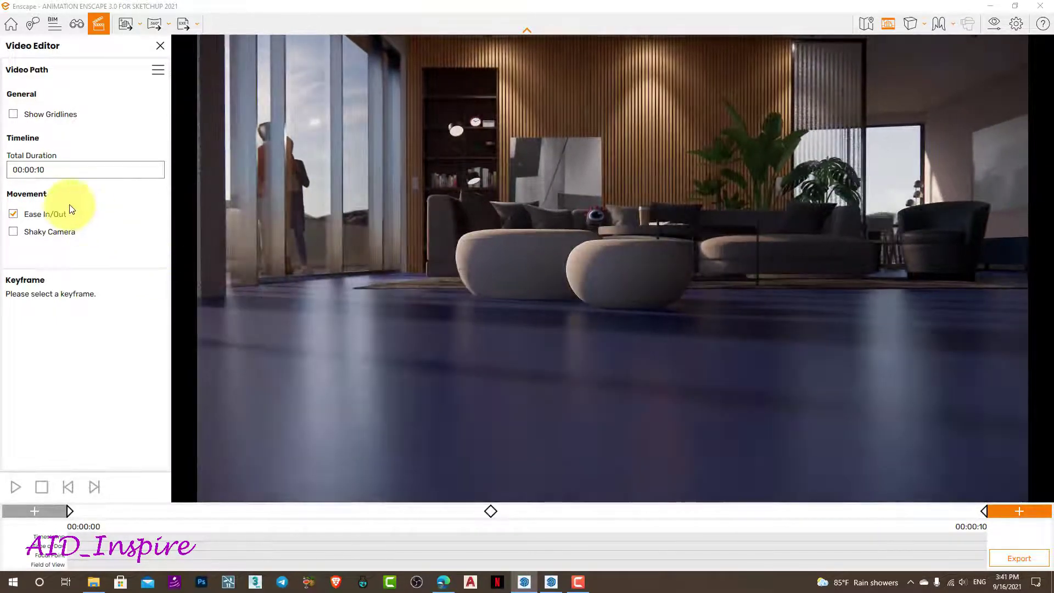
key(w)
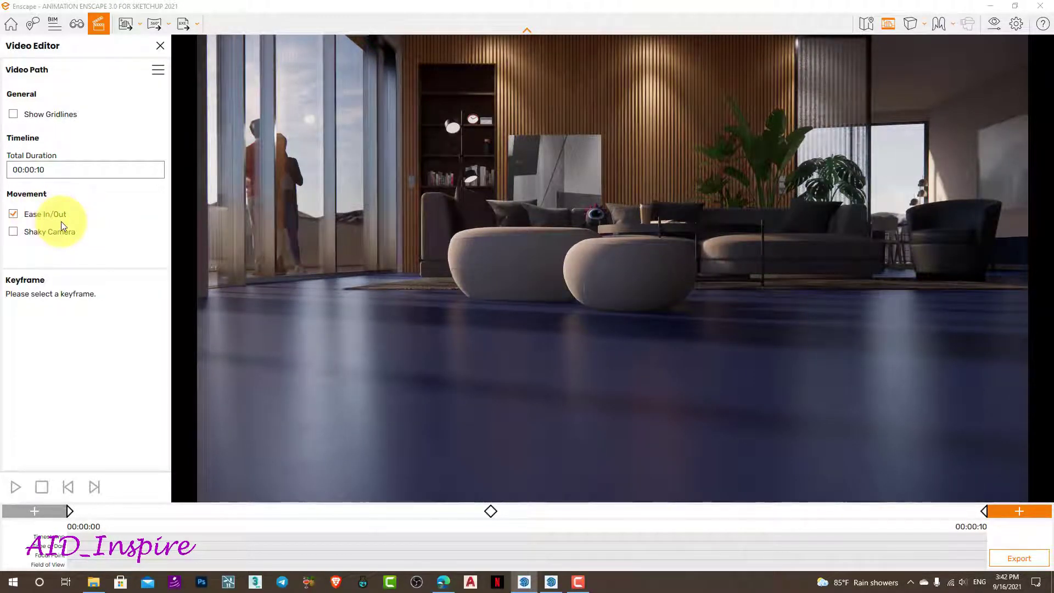
- Play the three-keyframe path from the first keyframe, then deselect it
click(70, 511)
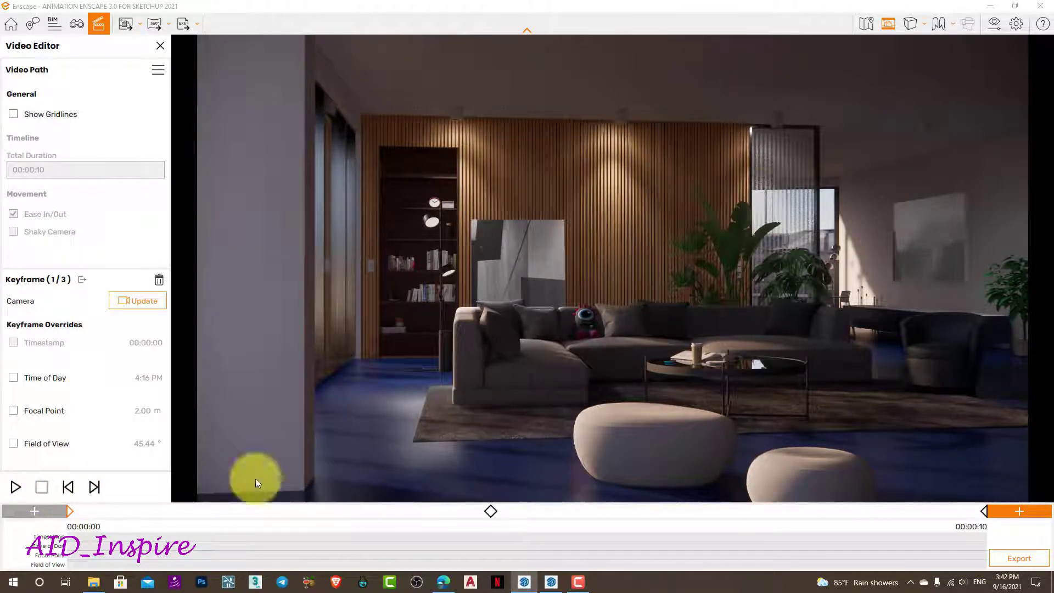
click(14, 487)
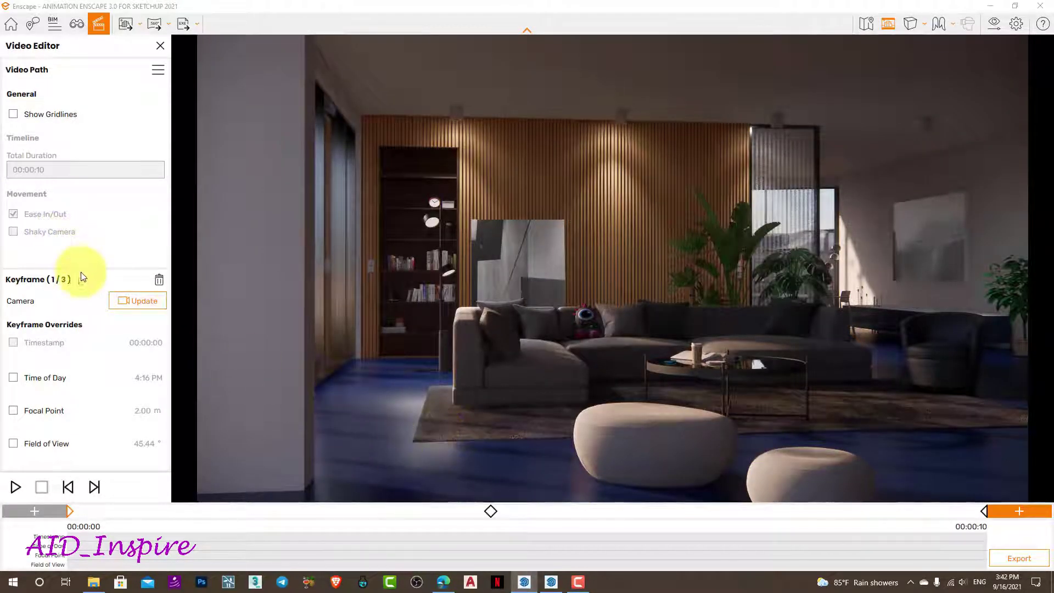
click(82, 279)
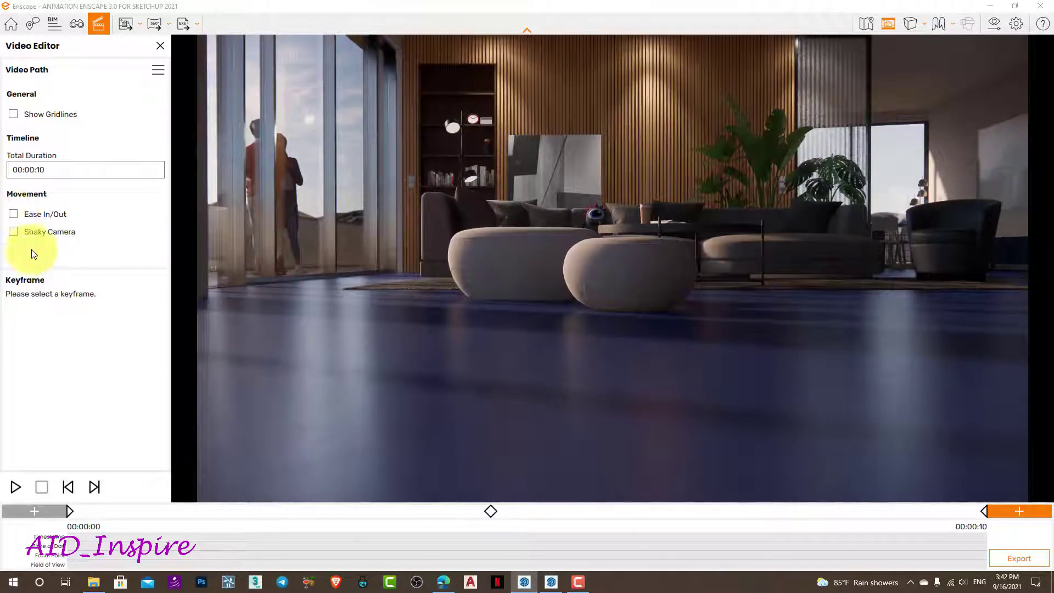
- Replay the path preview and deselect the keyframe to reach the path's Movement settings
click(68, 512)
click(16, 488)
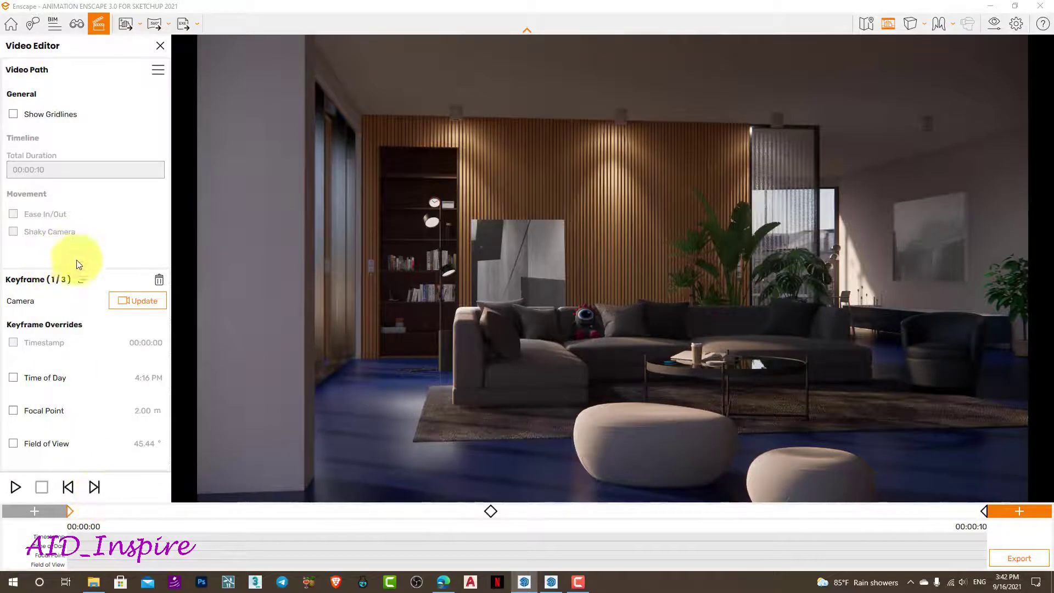
click(79, 281)
click(13, 214)
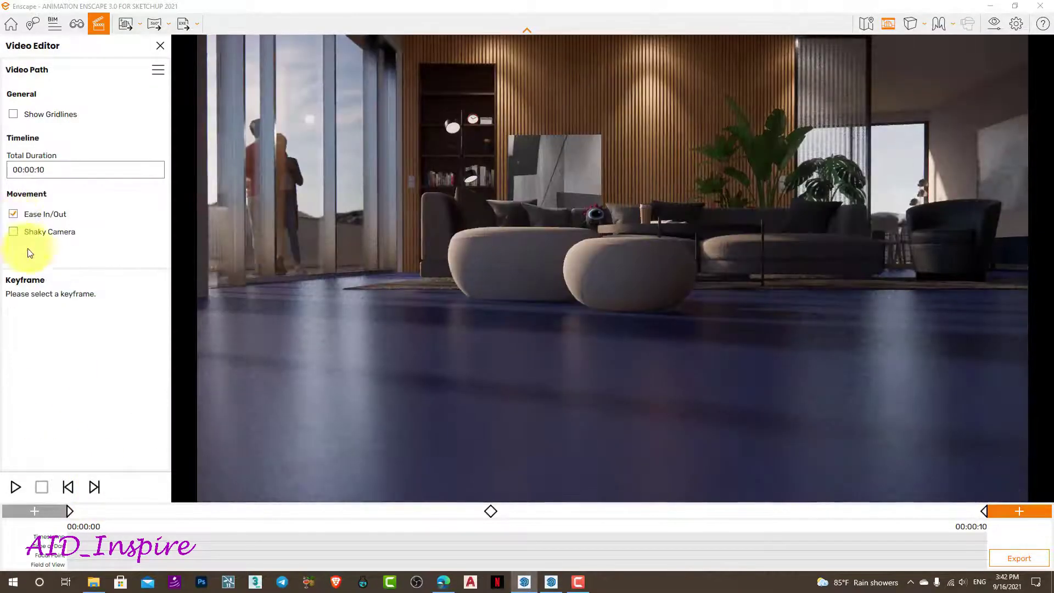
click(16, 487)
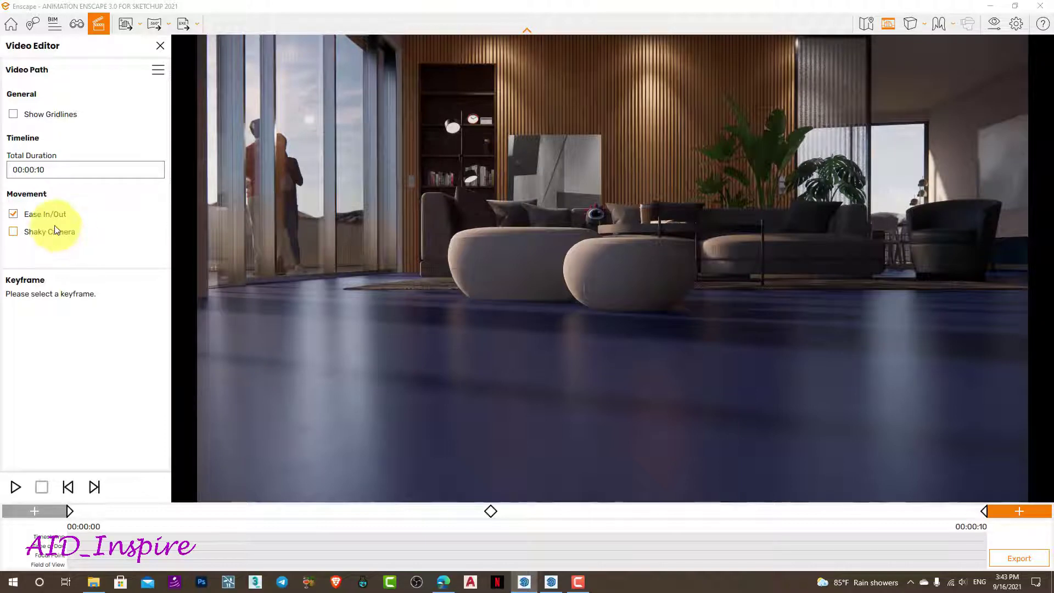
- Turn on Shaky Camera and replay the path preview from the start
click(13, 232)
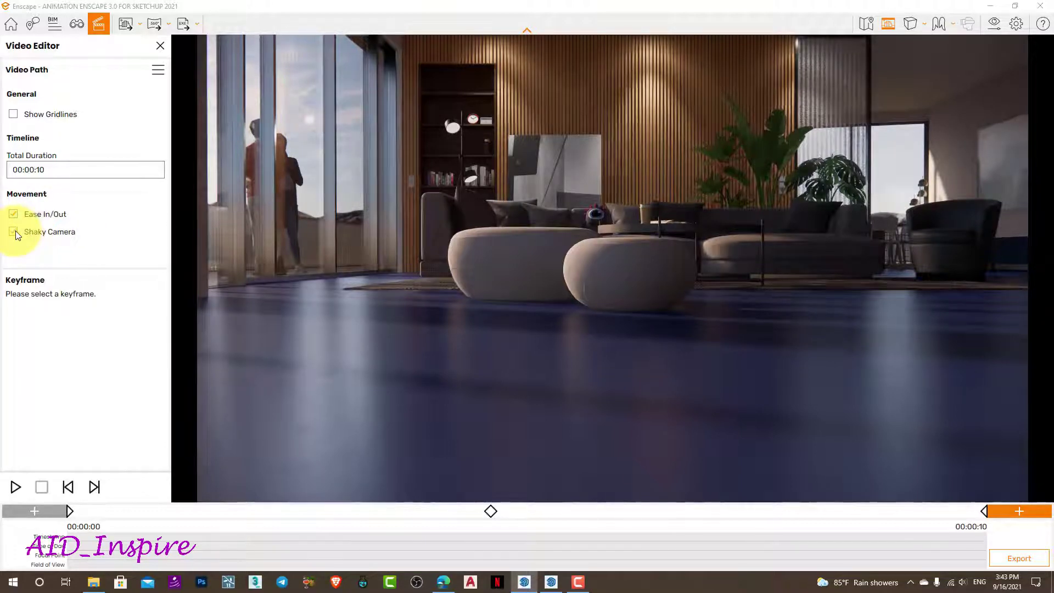
click(16, 486)
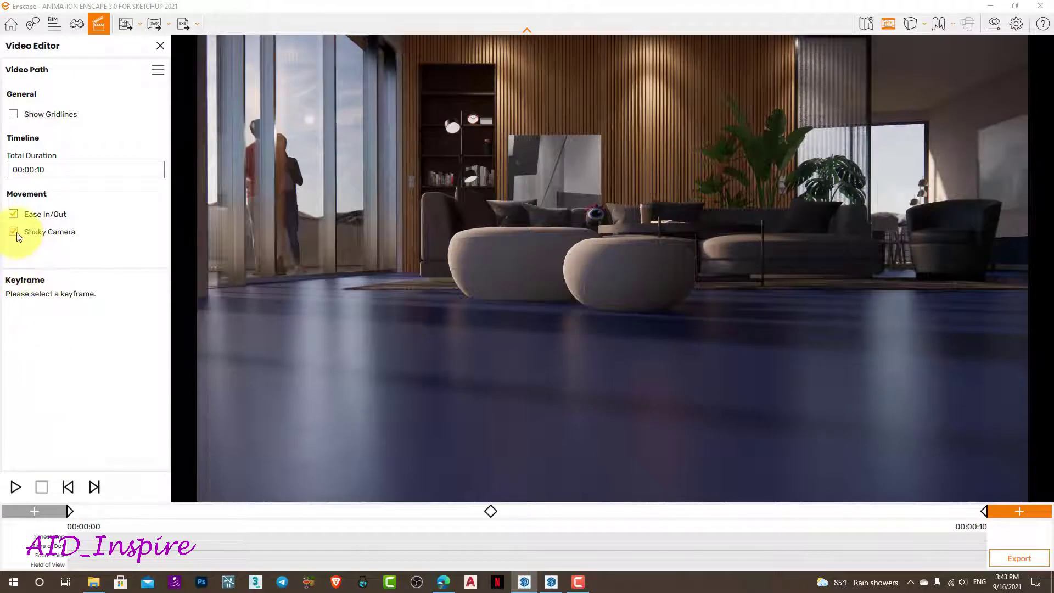
click(16, 487)
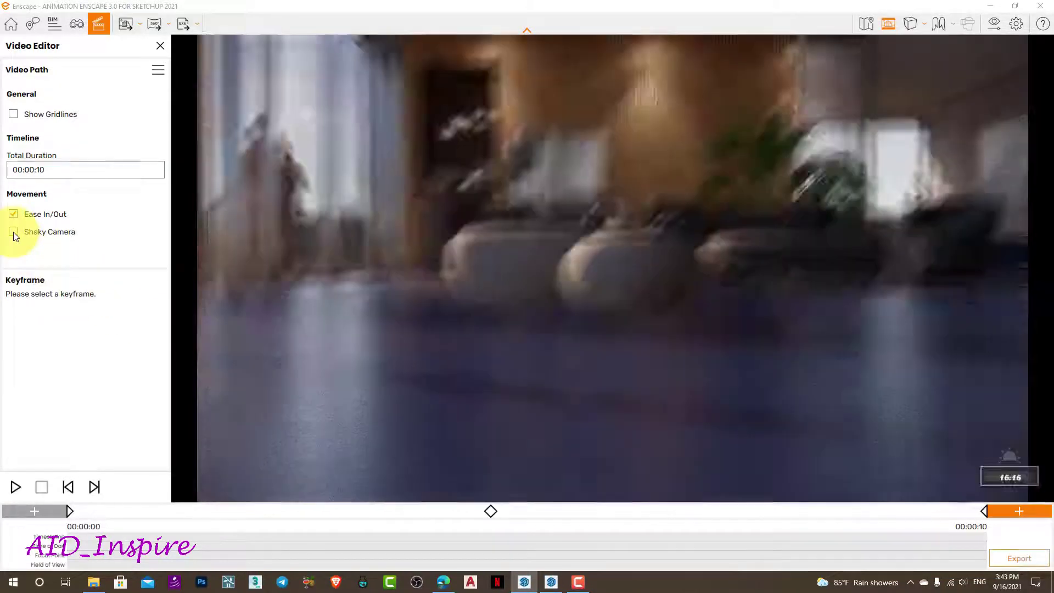
- Preview with Shaky Camera, then switch it off and return to the first keyframe's view
click(14, 232)
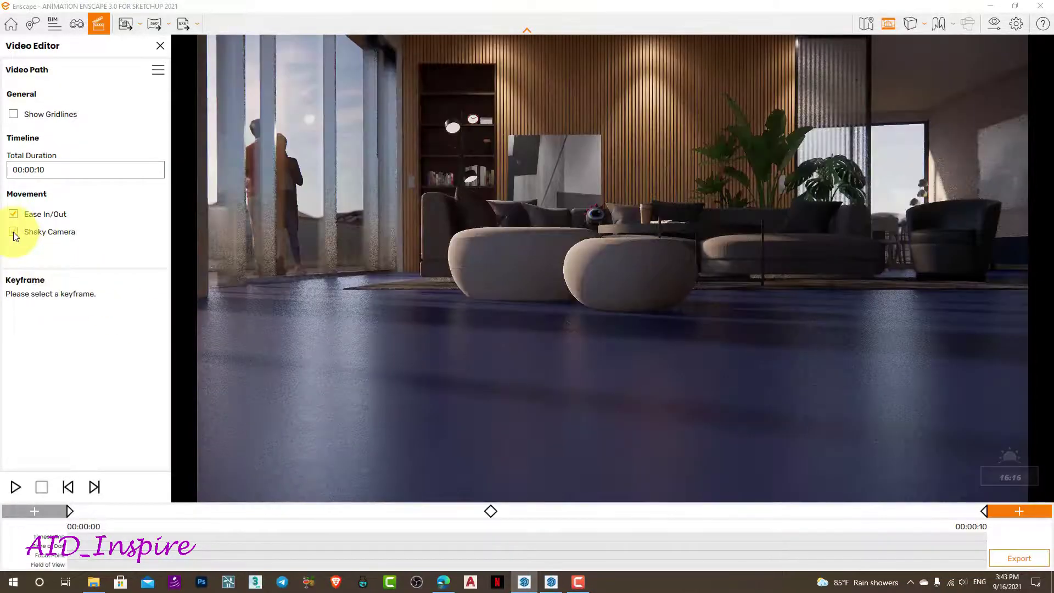
click(18, 489)
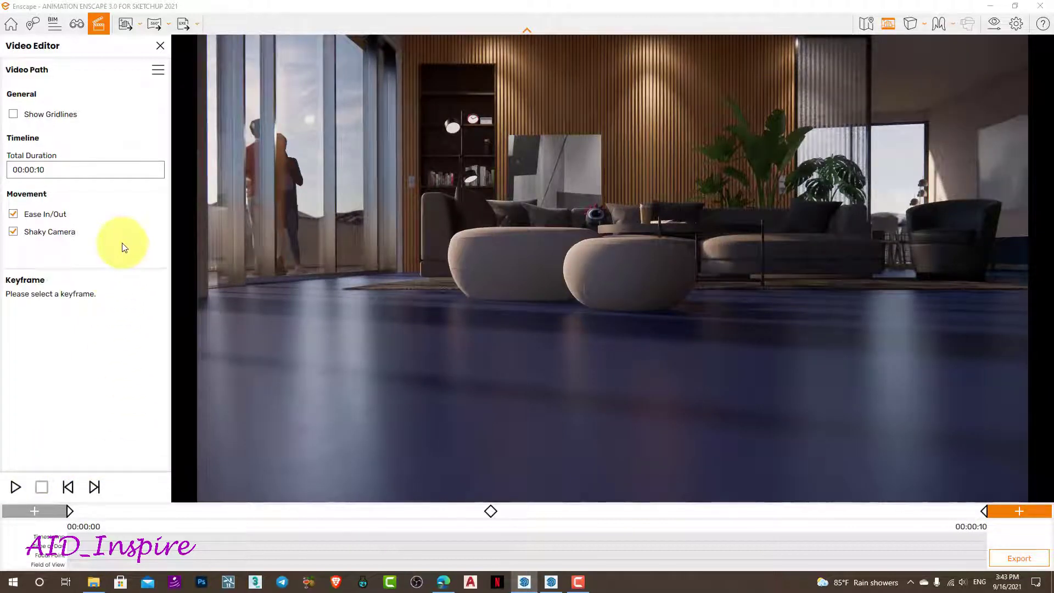
click(12, 232)
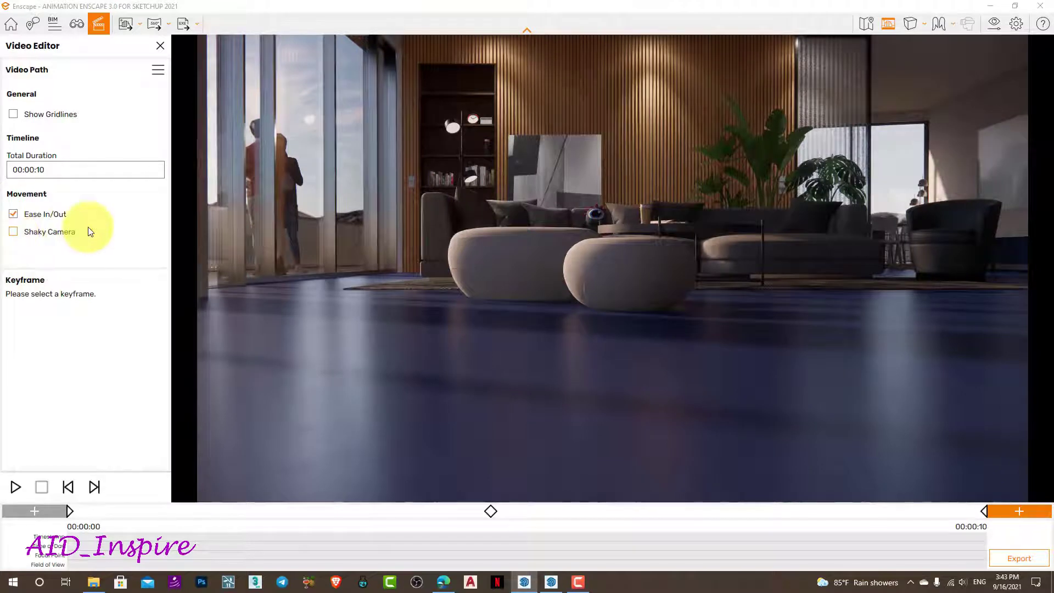
click(69, 512)
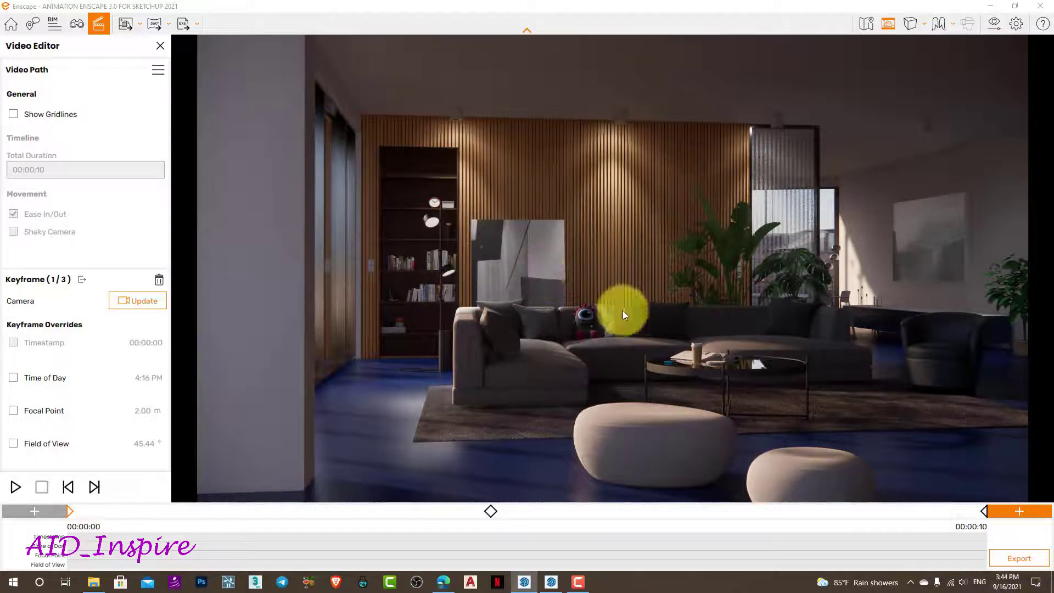
click(158, 71)
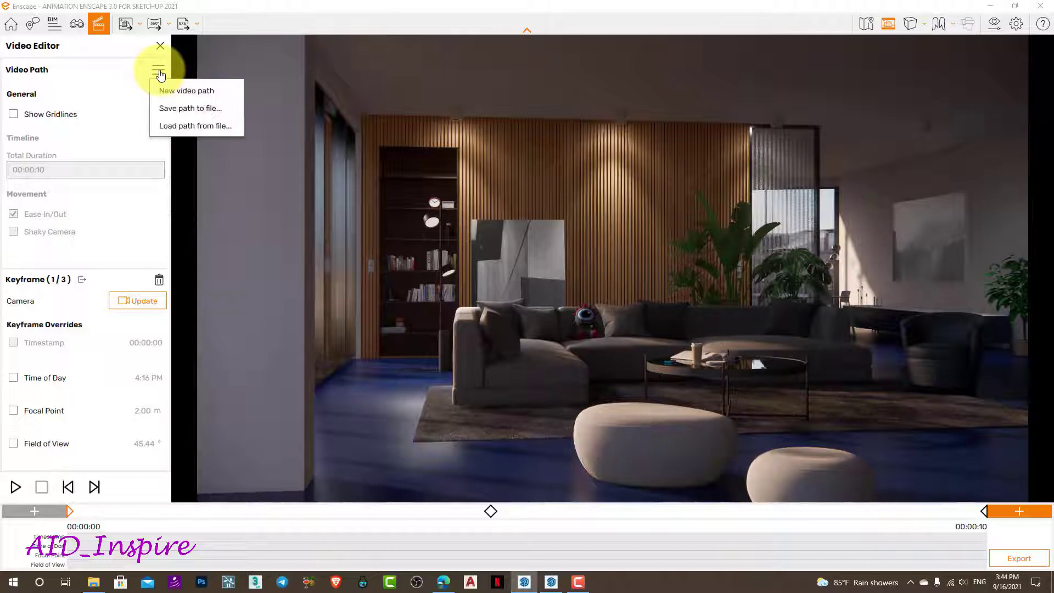
- Save the path file as 'ANIMATION 1' inside a new Desktop folder named ENSCAPE ANIMATION
click(199, 110)
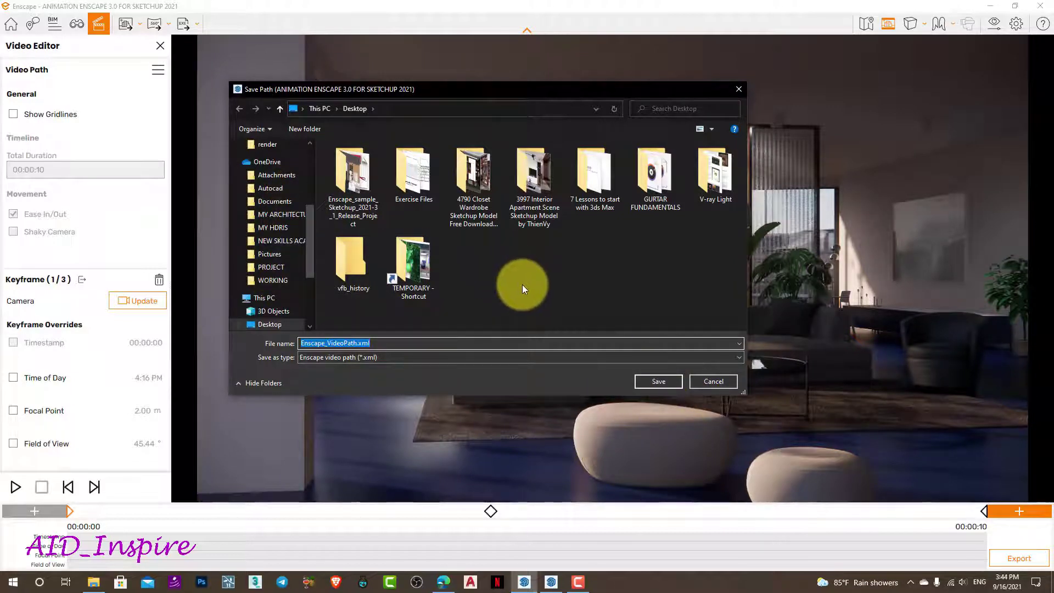
click(304, 128)
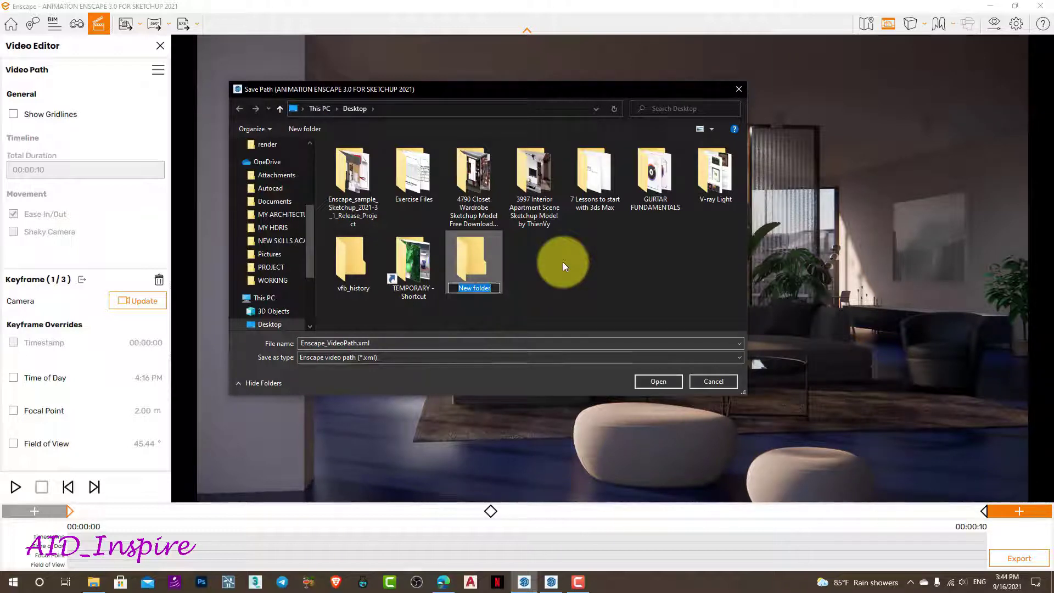
text(ENSCA)
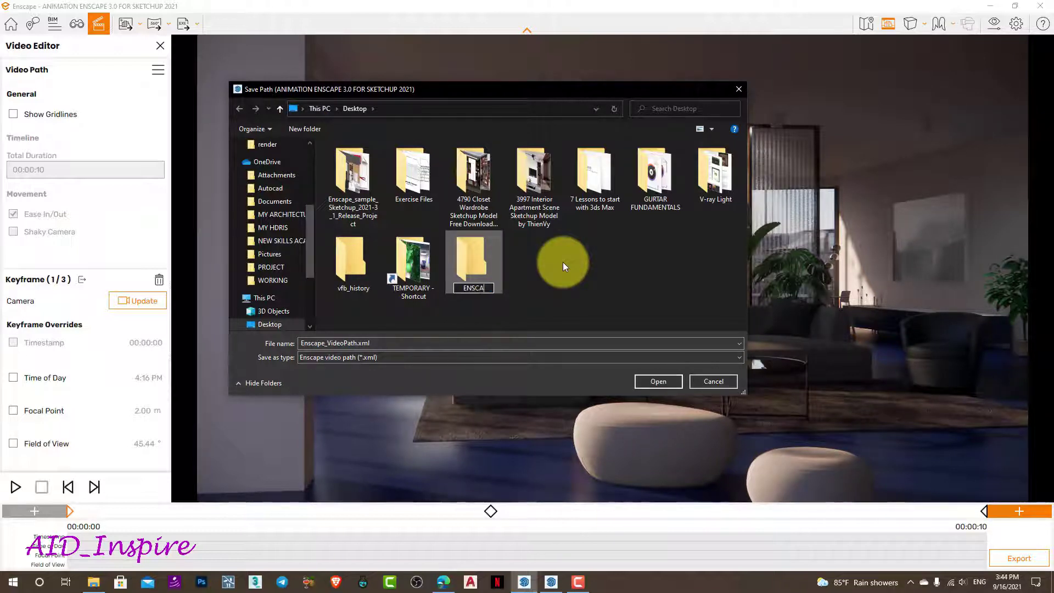
text(PE ANIM)
text(ATION)
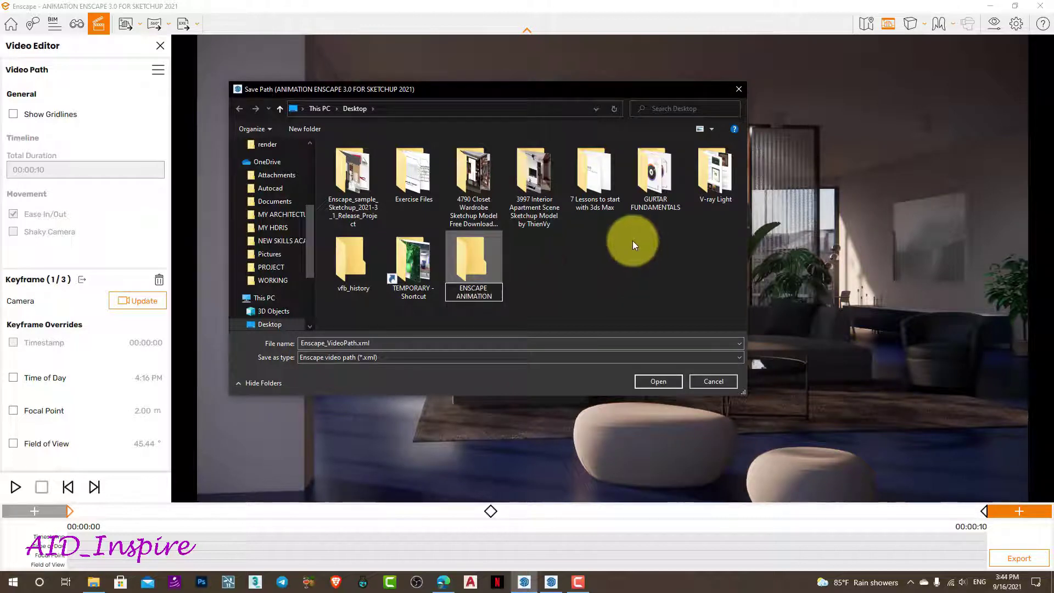
double_click(466, 249)
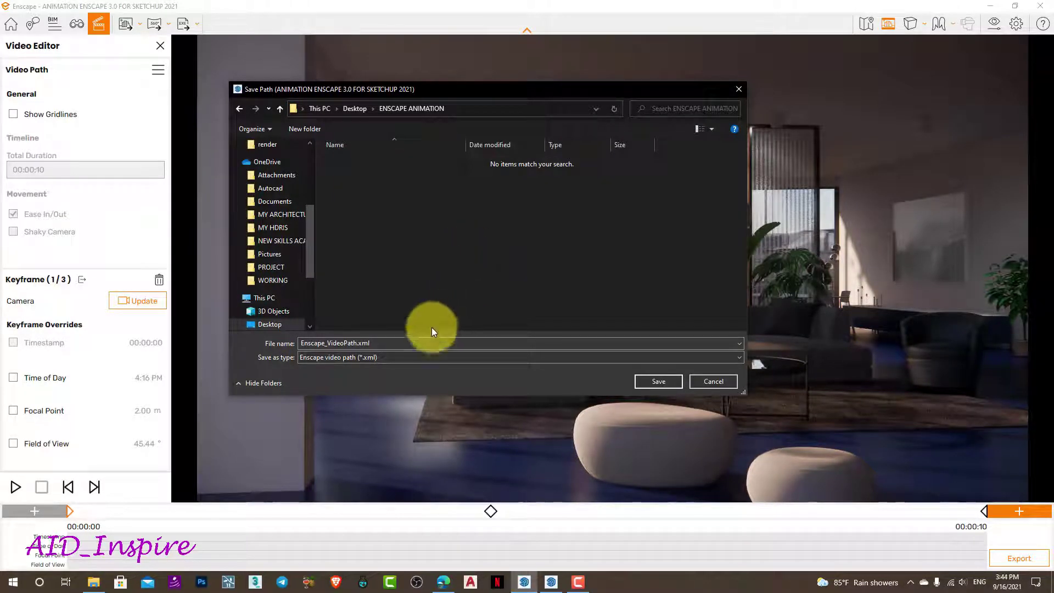
double_click(390, 344)
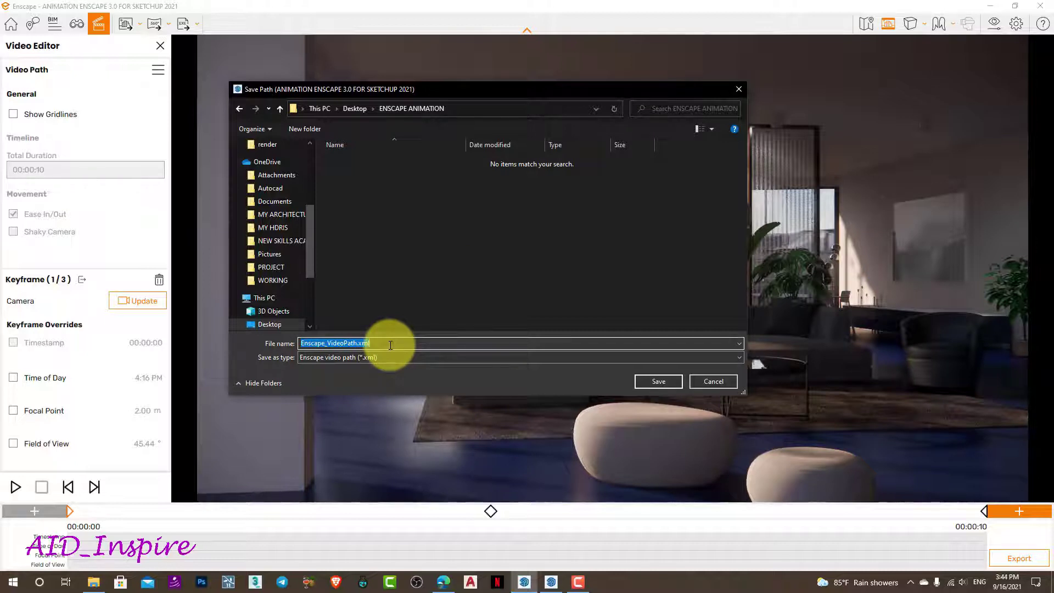
text(ANIMATION 1)
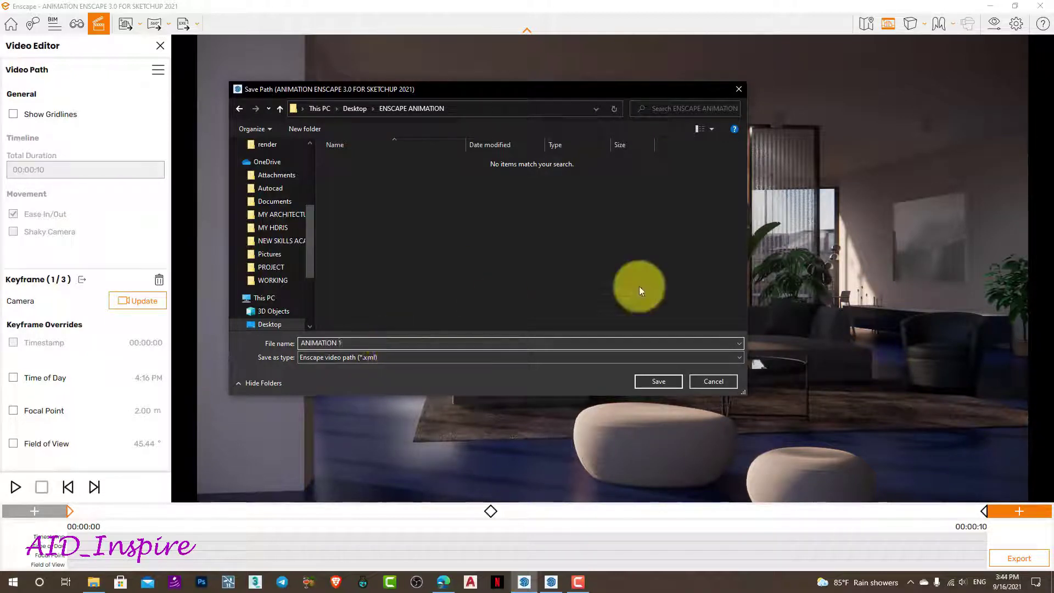
click(659, 383)
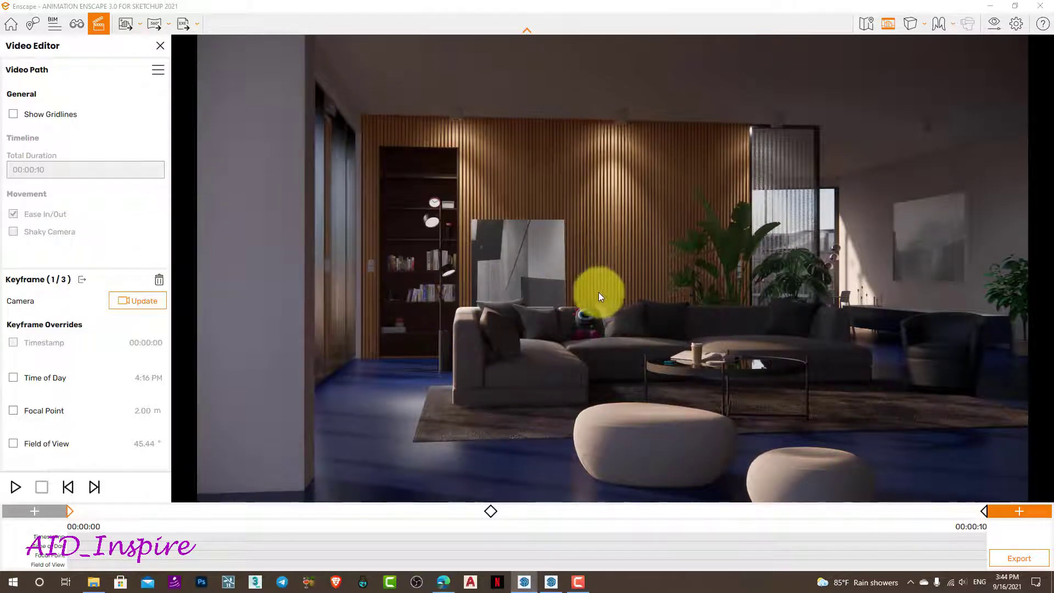
- Clear the video path, then reload it from ANIMATION 1.xml
click(158, 70)
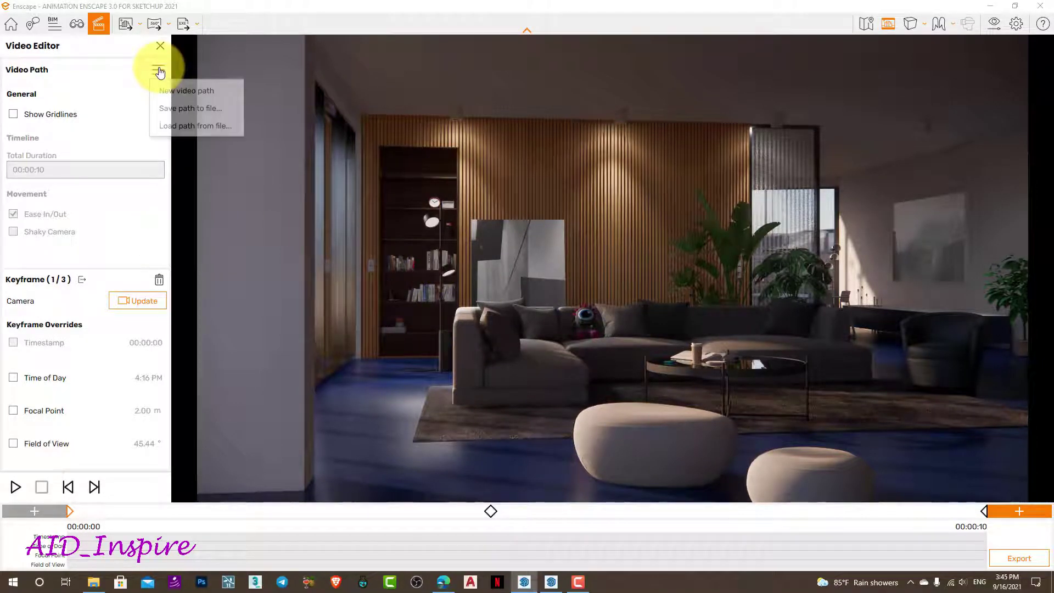
click(207, 93)
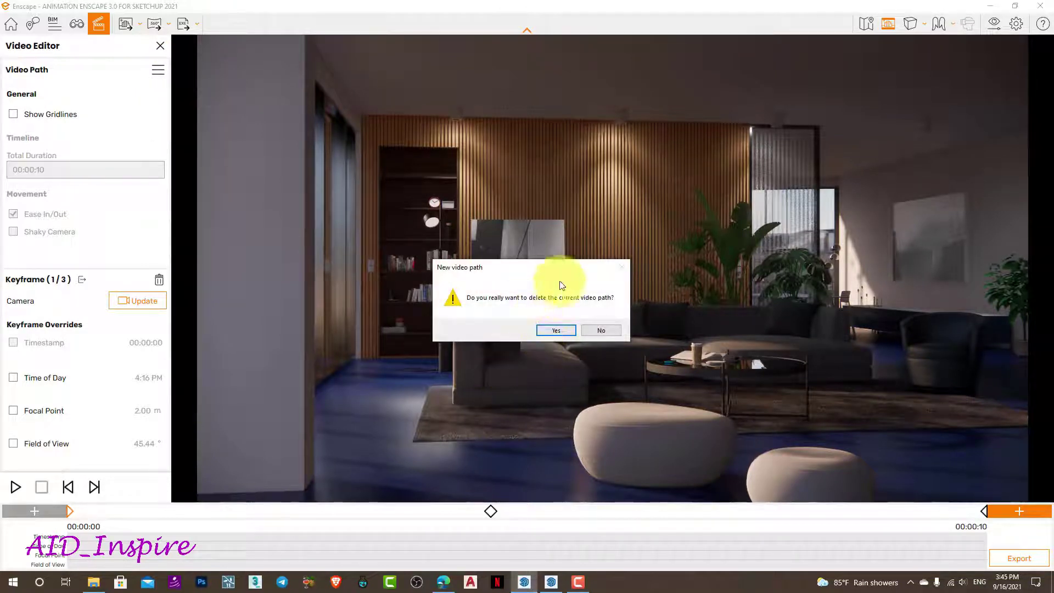
click(556, 330)
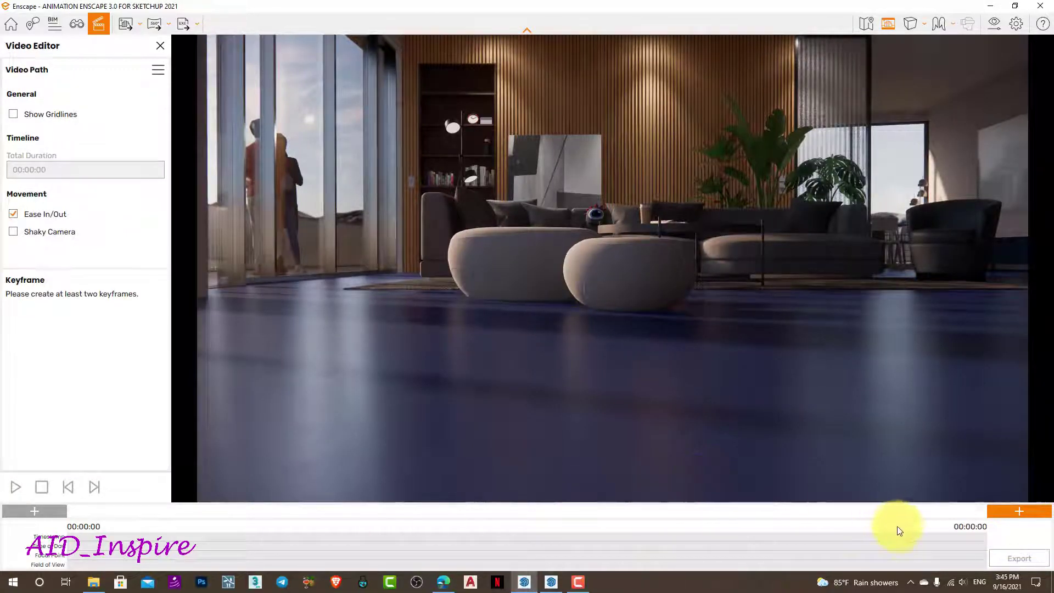
click(158, 70)
click(185, 130)
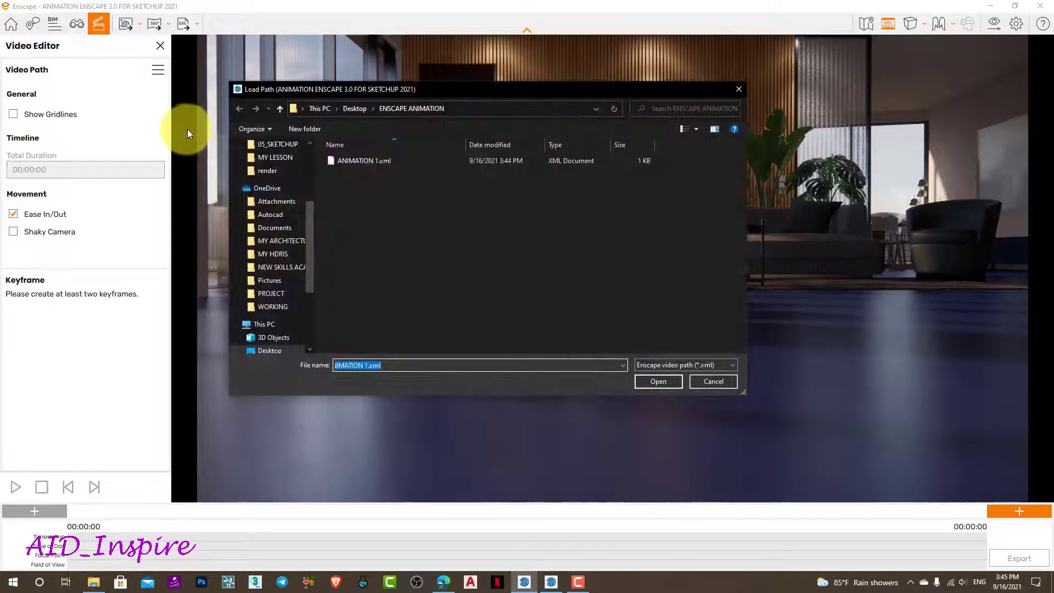
double_click(382, 162)
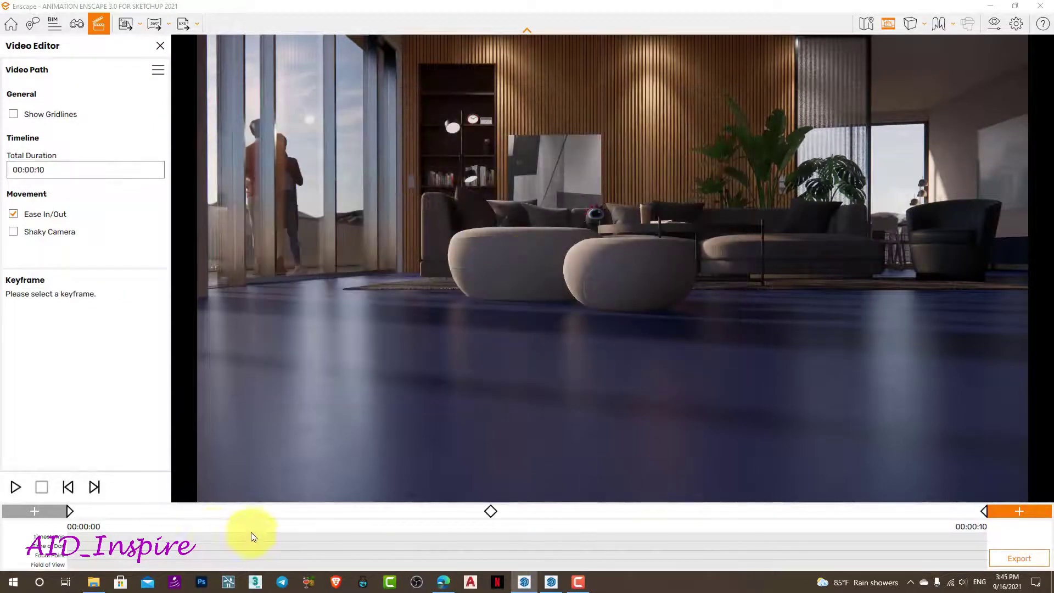
- Start a new empty video path again, confirming deletion of the loaded path
click(157, 70)
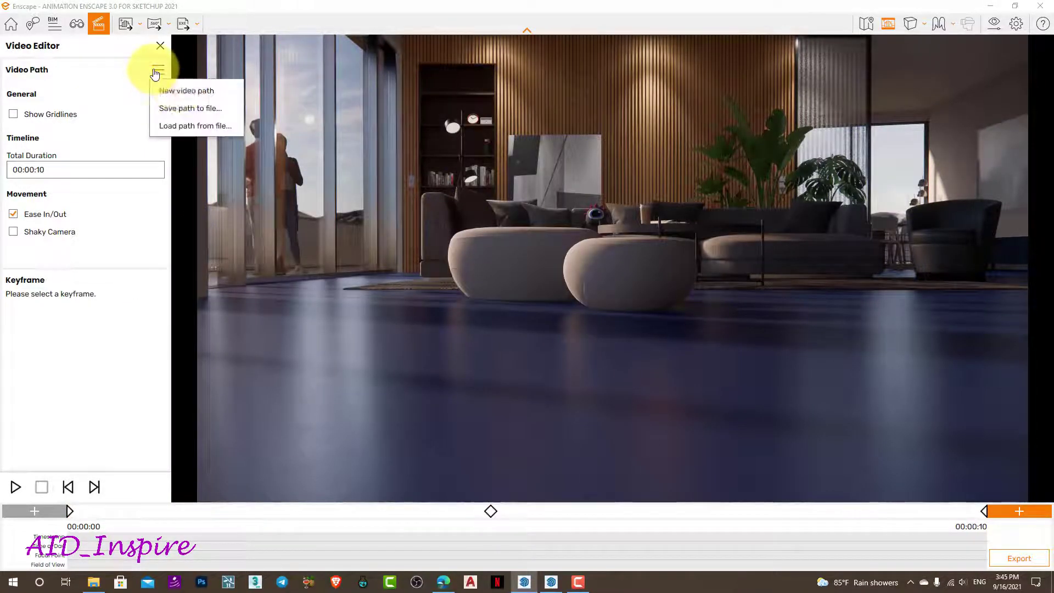
click(190, 90)
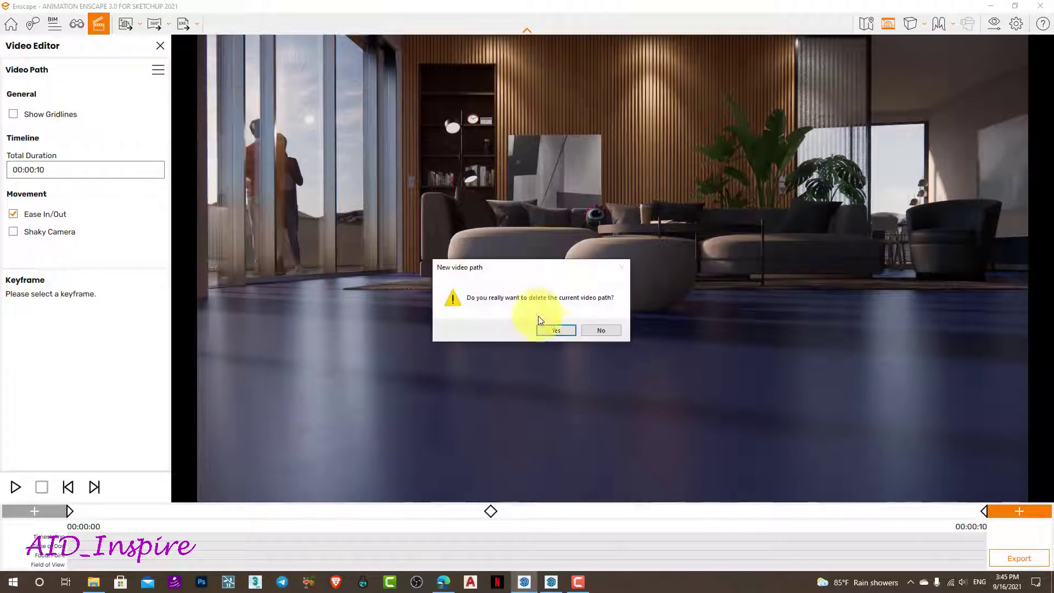
click(551, 331)
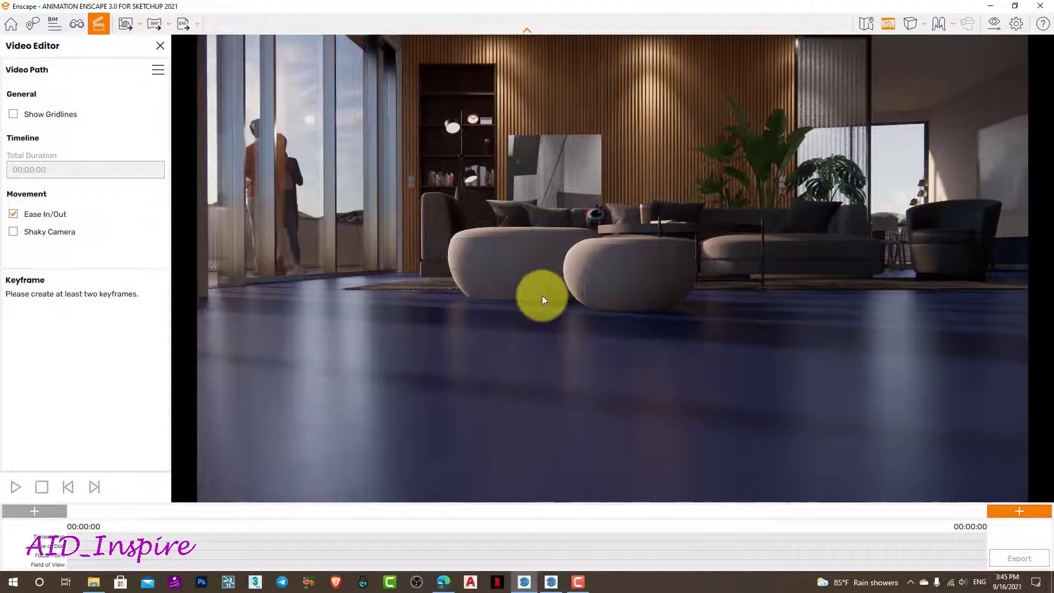
- Frame a wide frontal sofa view, add start and end keyframes, and select the first
drag(542, 296, 590, 299)
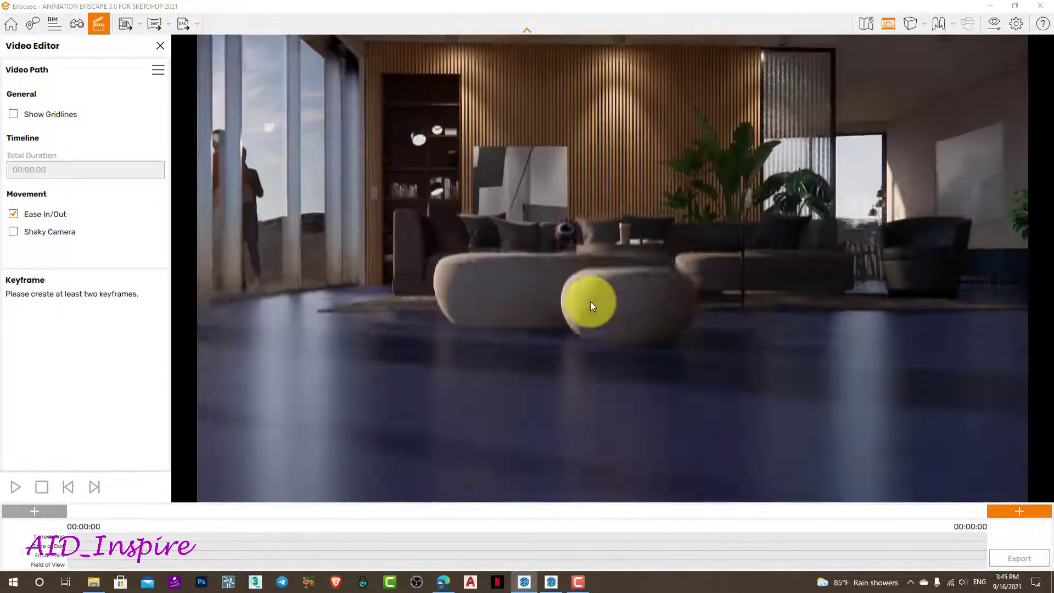
mouse_move(591, 301)
mouse_down()
mouse_move(640, 360)
mouse_move(651, 406)
mouse_up()
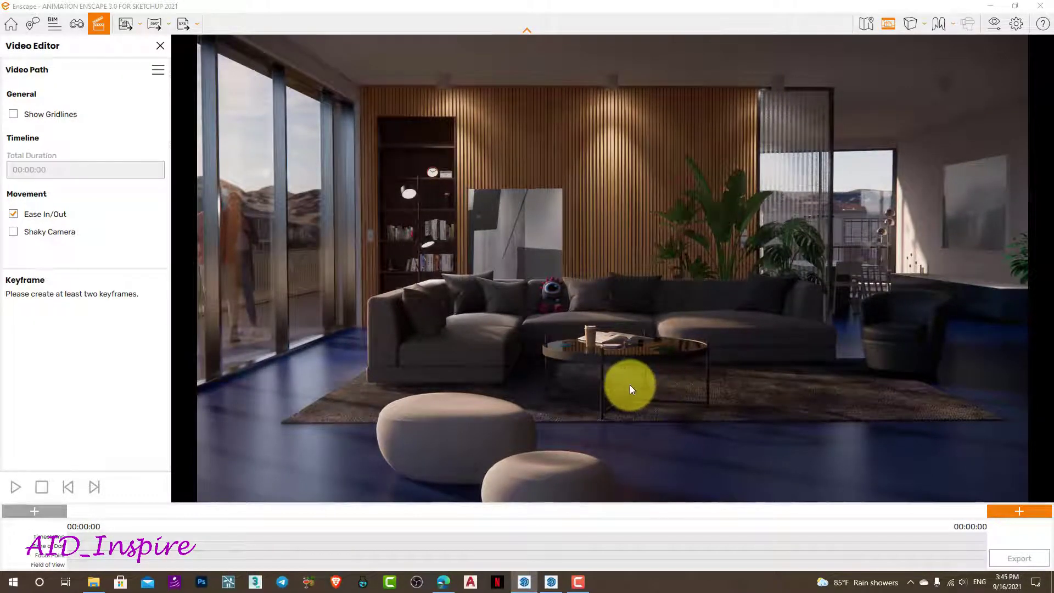
click(51, 513)
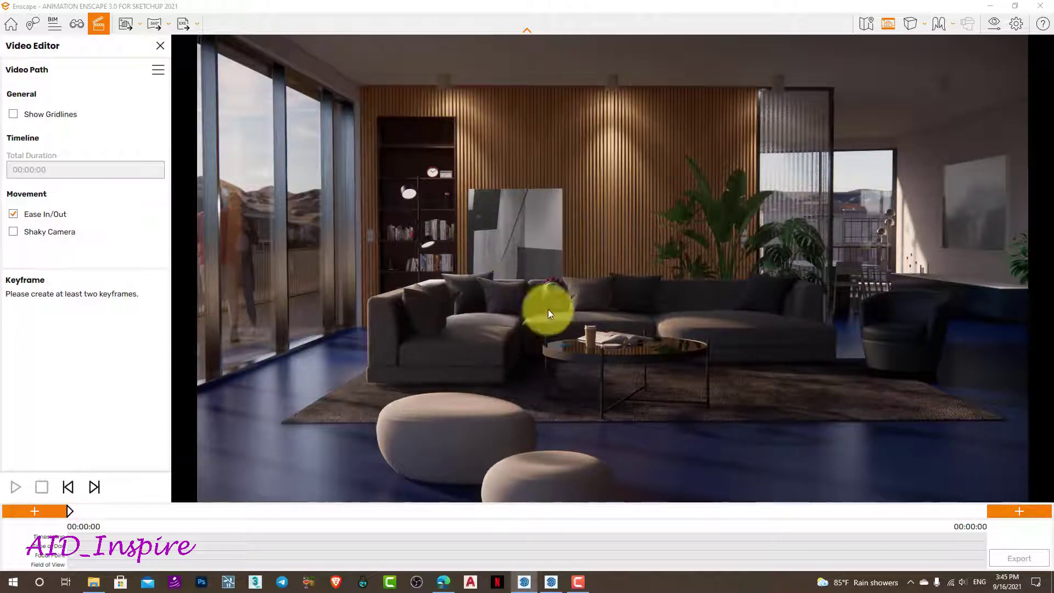
click(1013, 512)
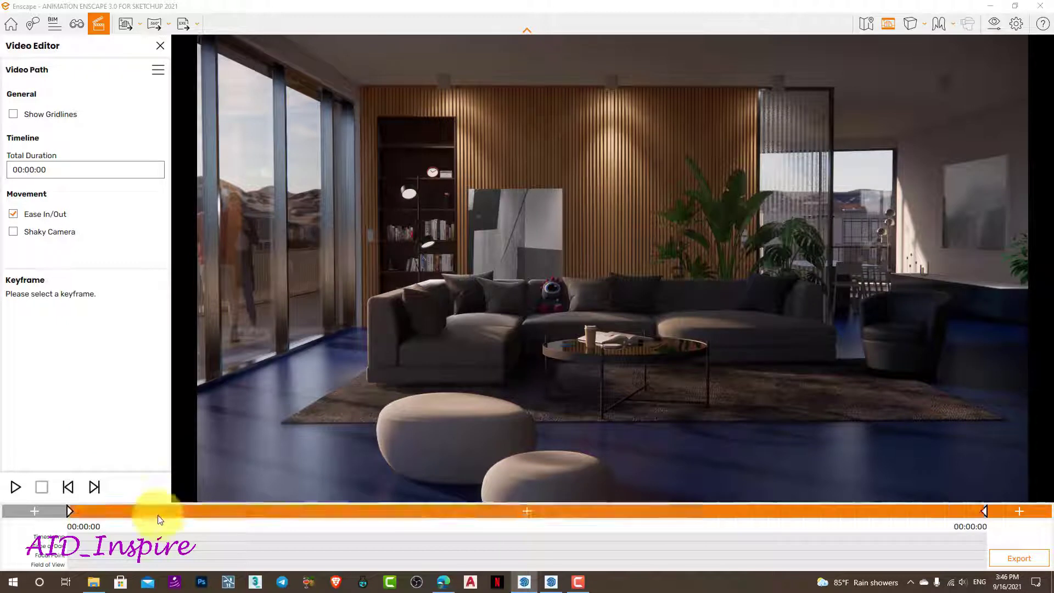
click(70, 512)
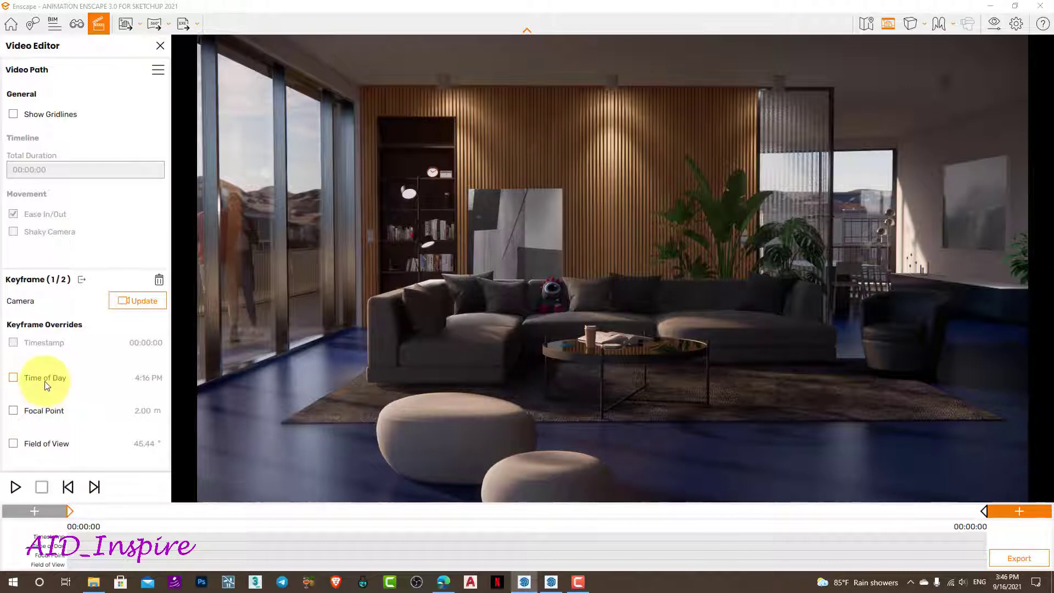
- Enable the first keyframe's Time of Day override and set it to 12:16 PM
click(12, 378)
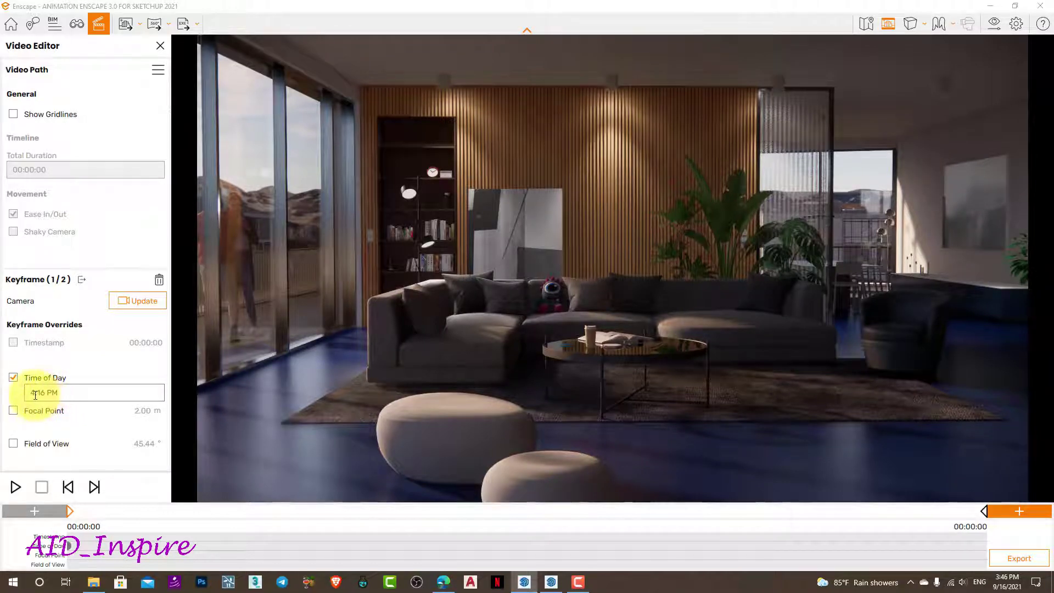
click(41, 392)
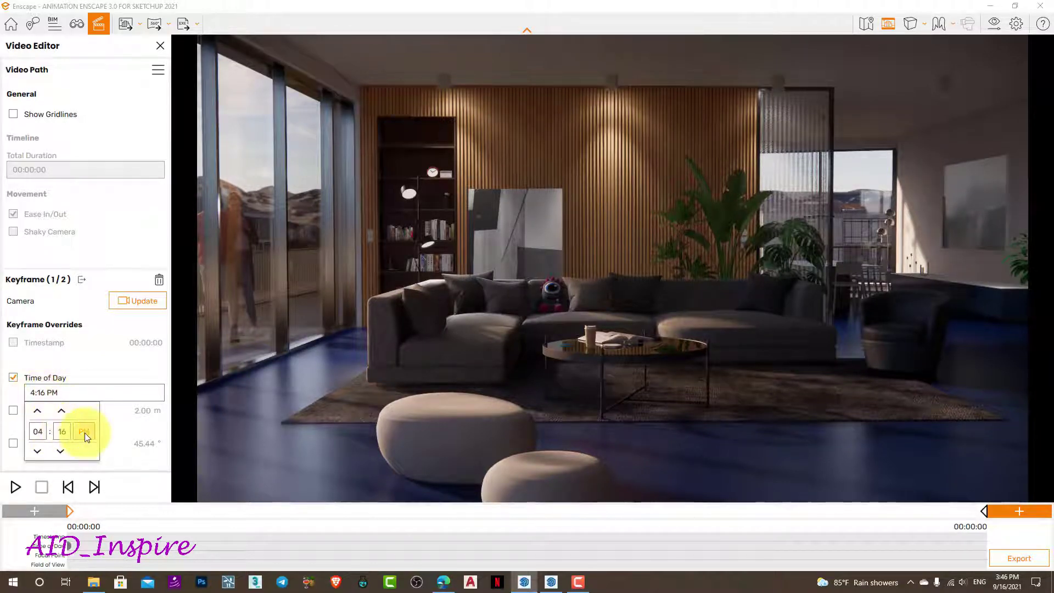
click(37, 432)
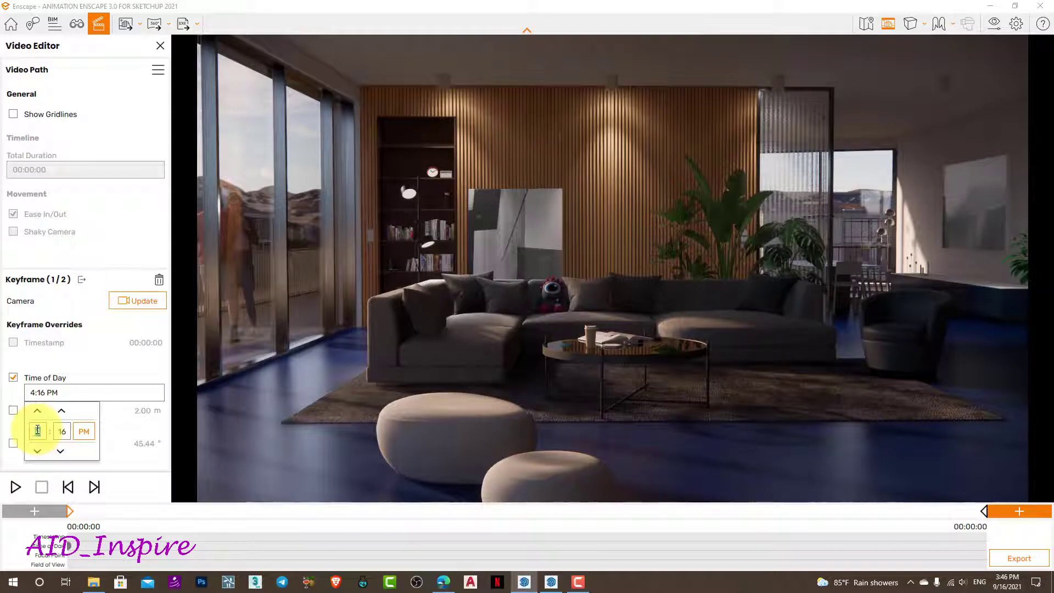
text(12)
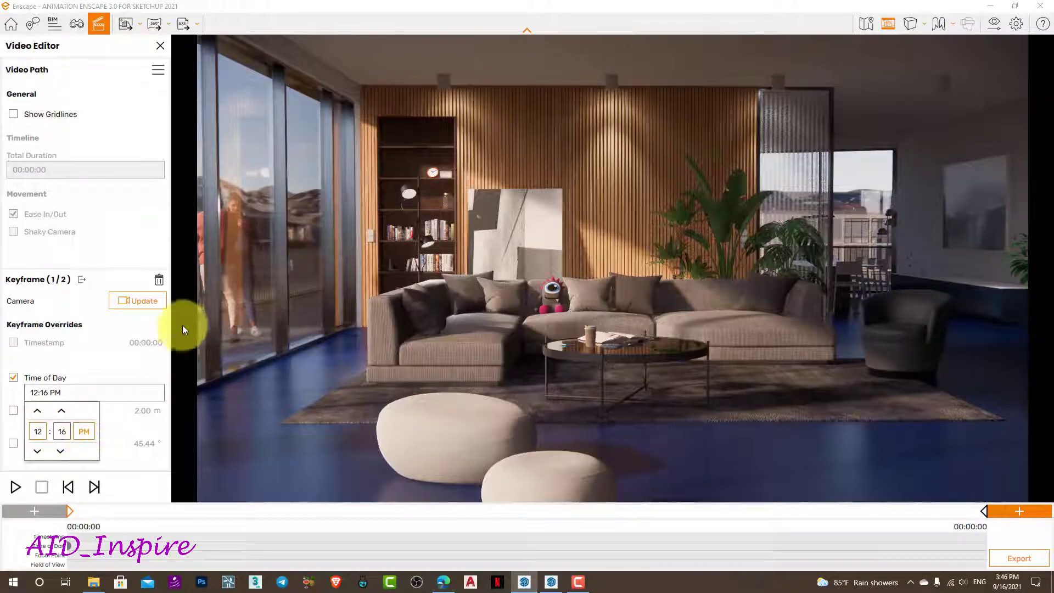
click(153, 301)
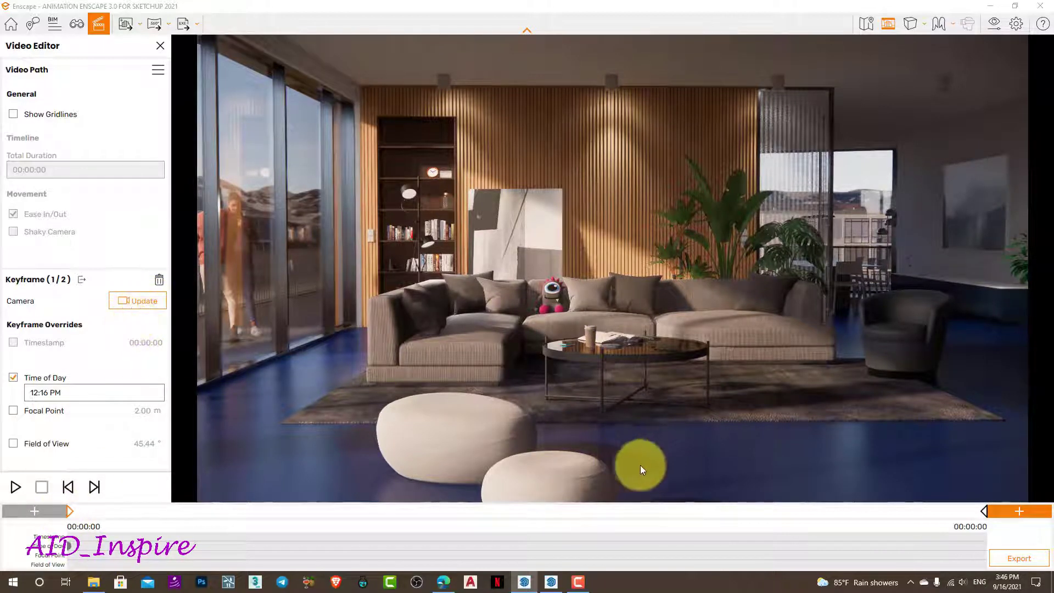
- Set the end keyframe's Time of Day override to 5:16 PM and update it
click(984, 512)
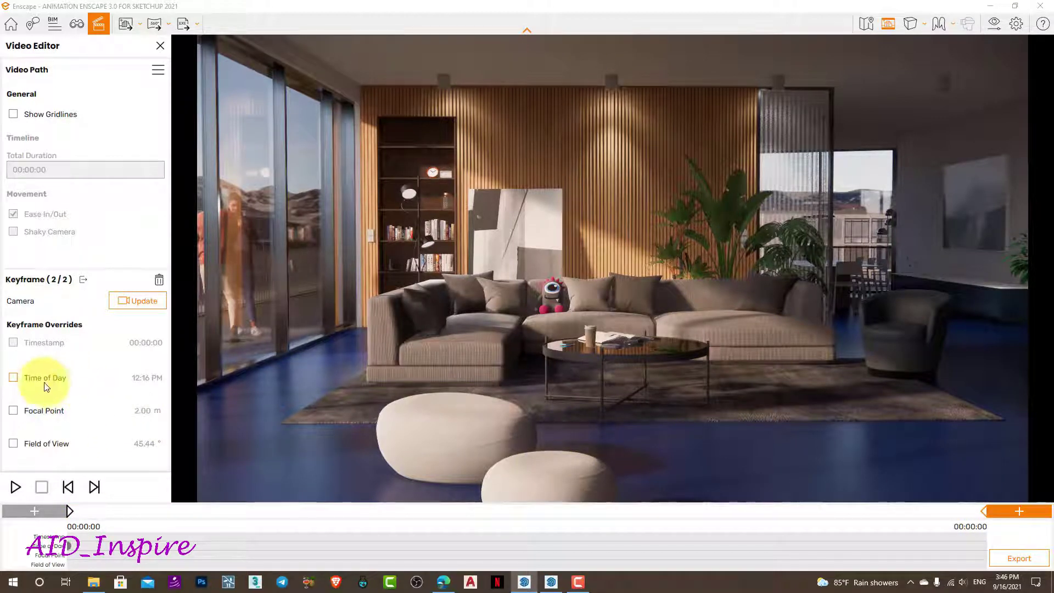
click(14, 379)
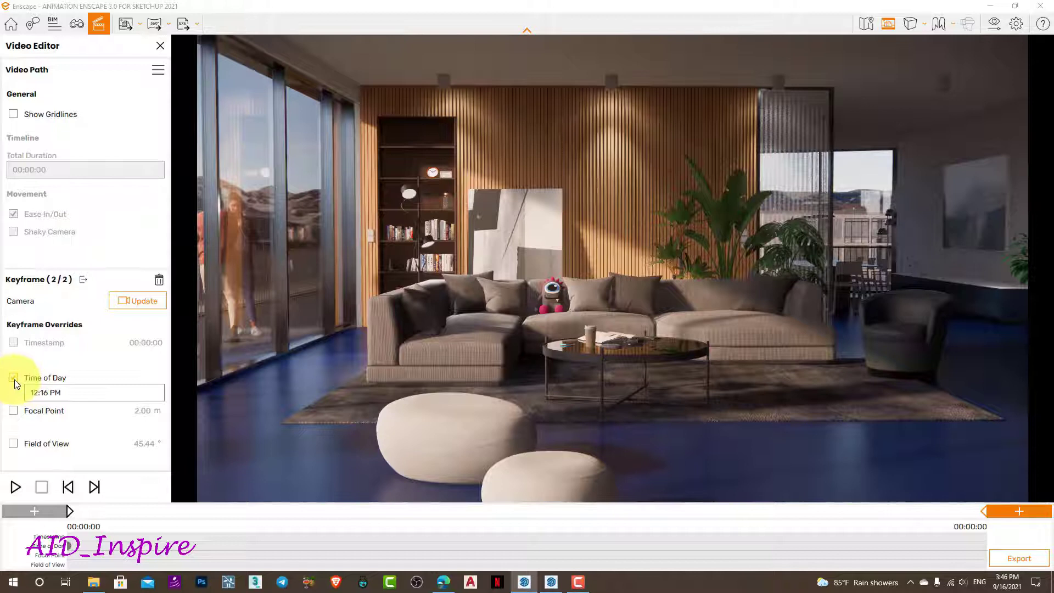
click(47, 394)
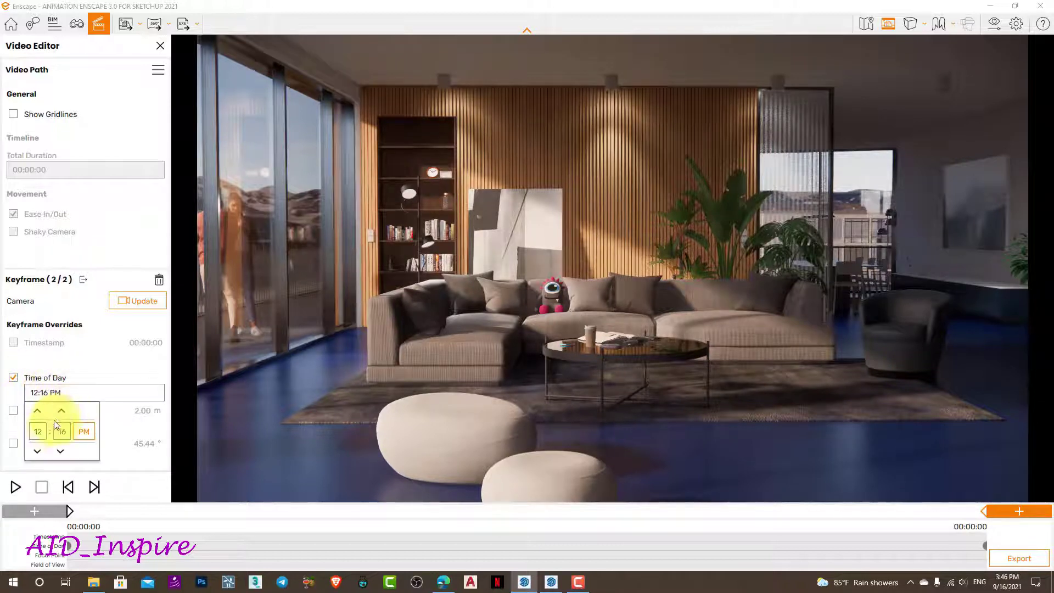
double_click(42, 431)
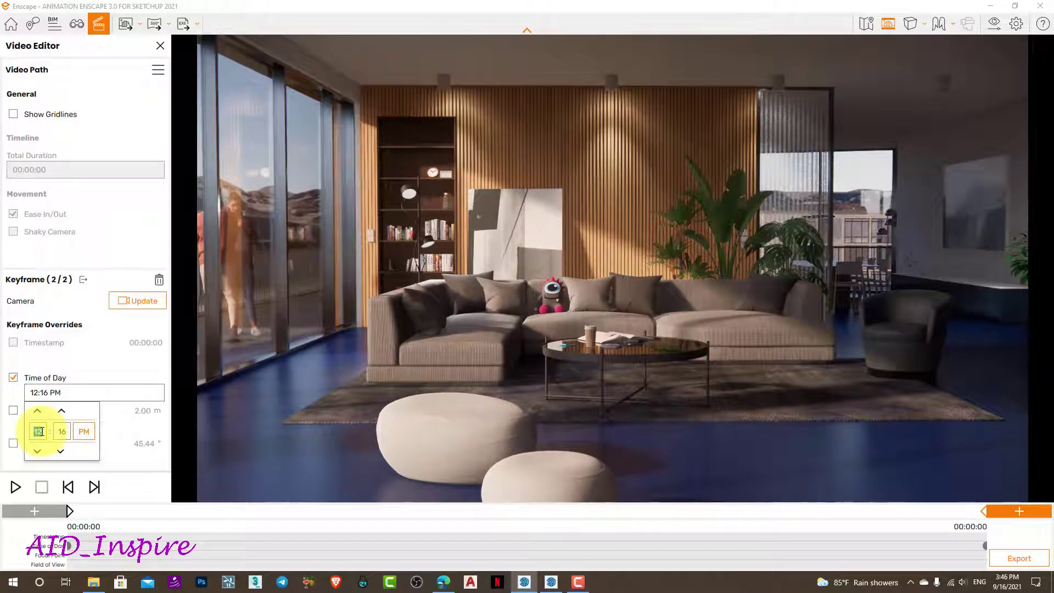
text(5)
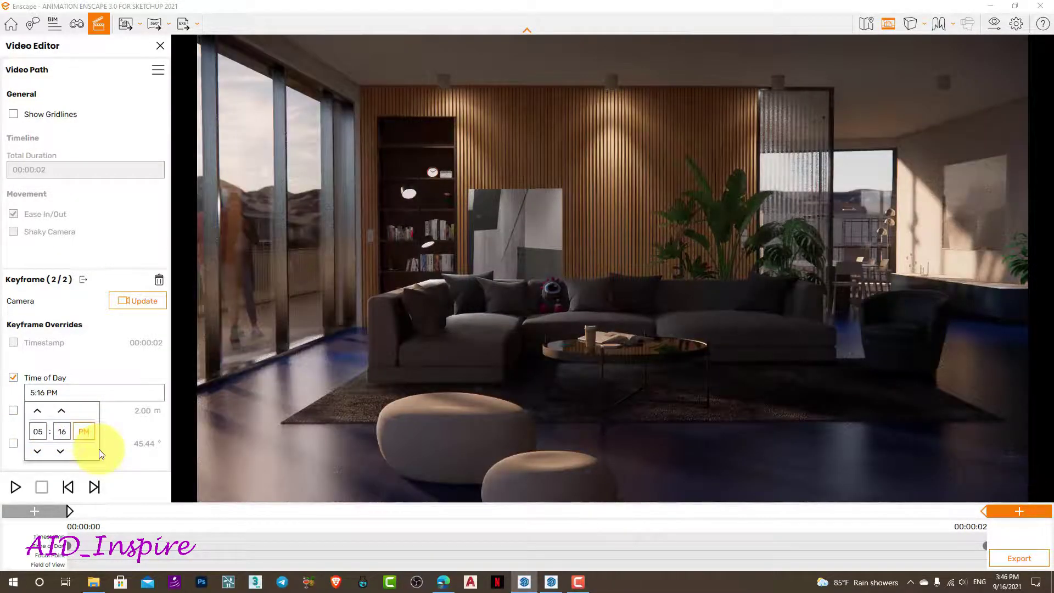
click(136, 302)
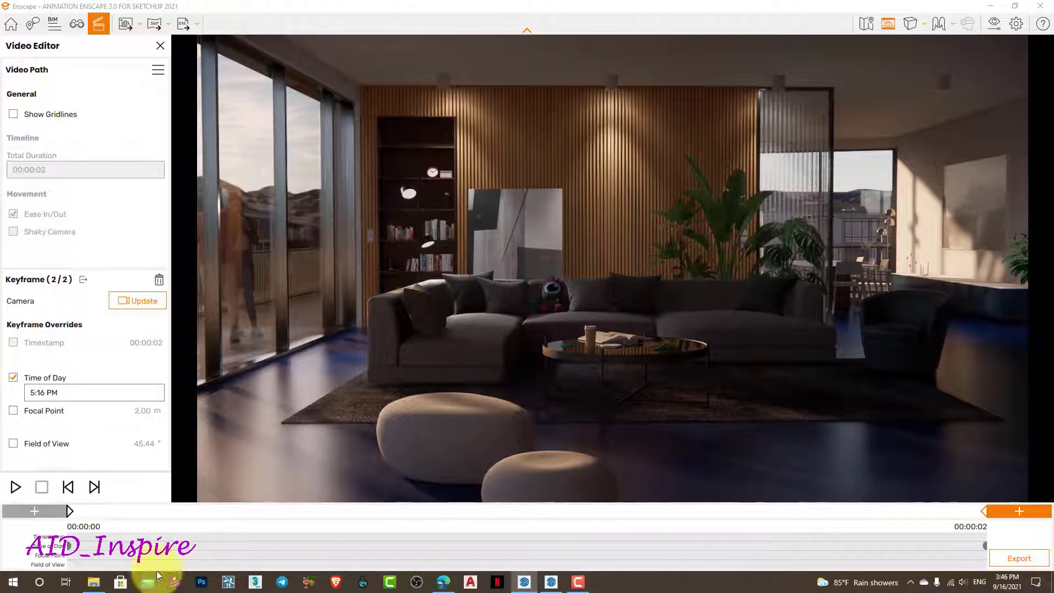
- Preview the evening path, set its total duration to 10 seconds, and replay it
click(15, 487)
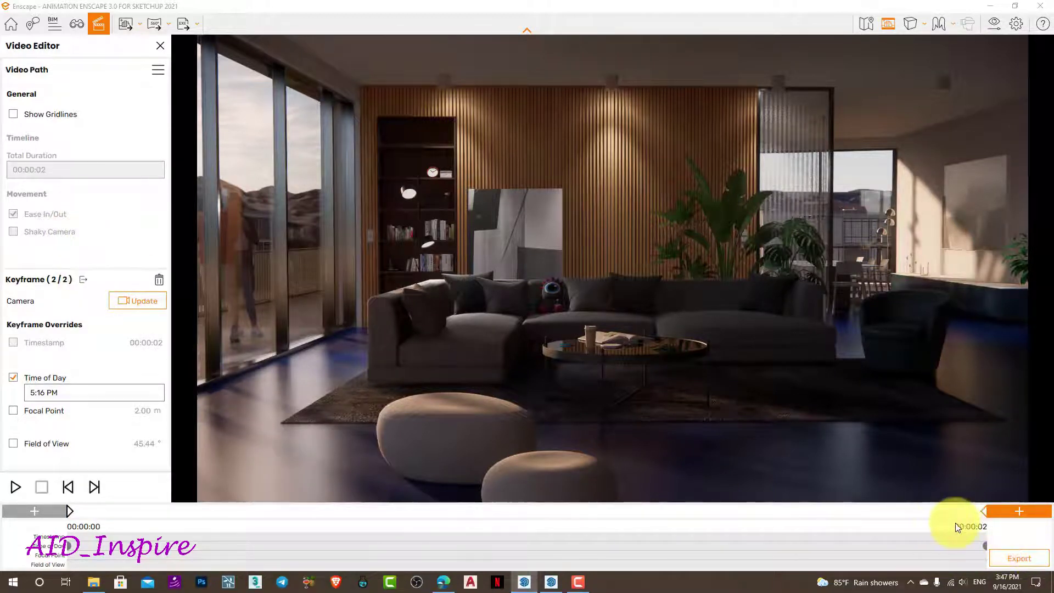
click(83, 279)
click(61, 170)
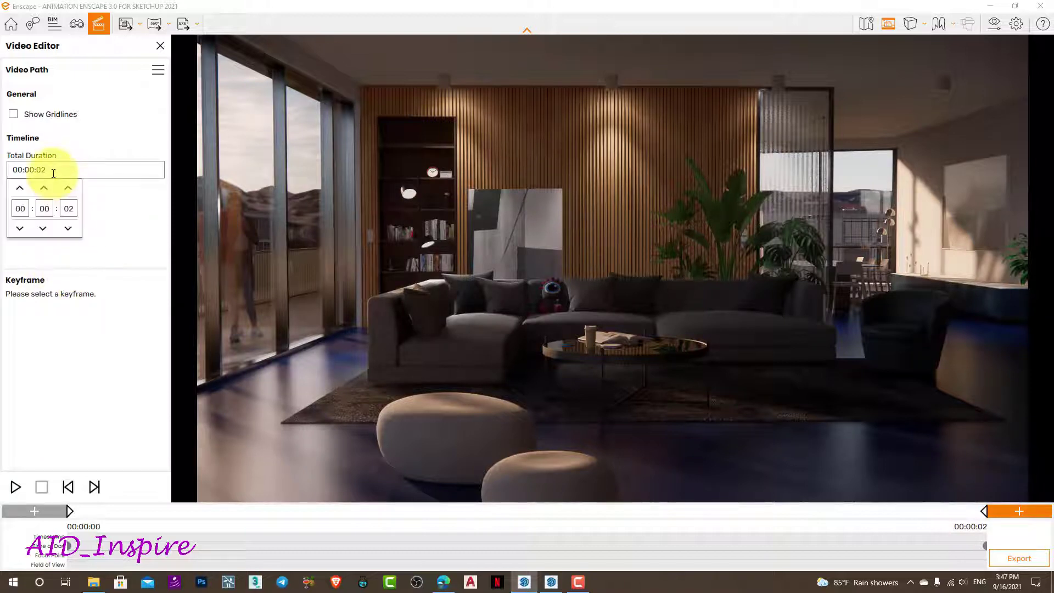
click(67, 209)
key(Return)
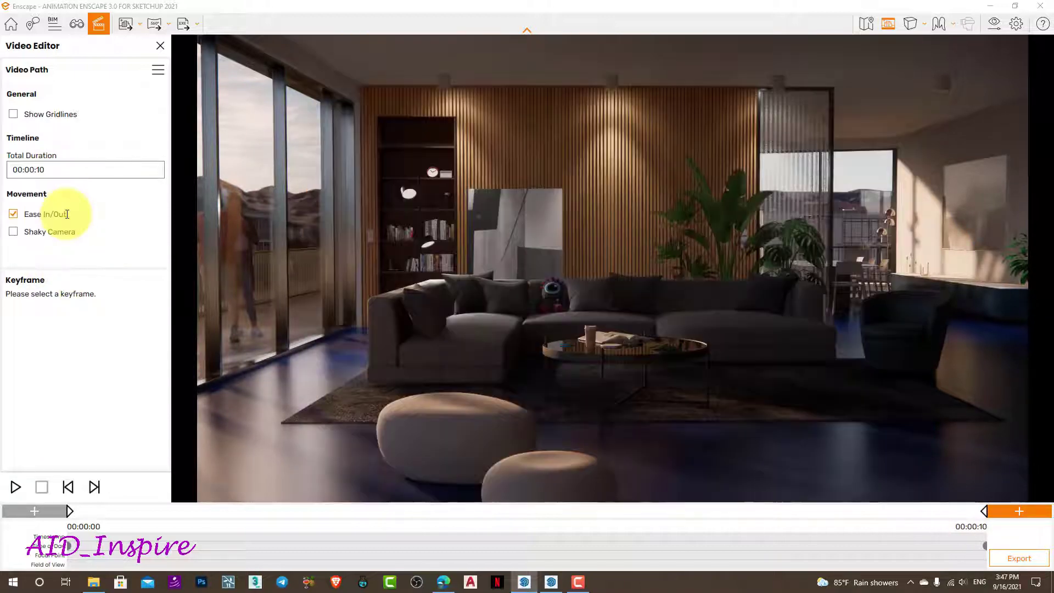
click(15, 485)
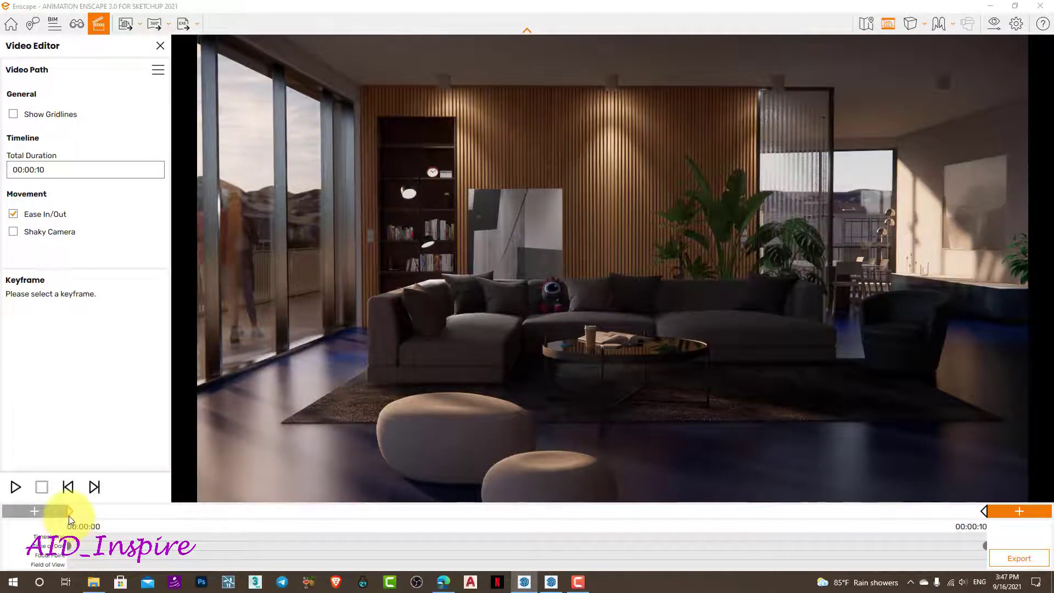
- Give the start keyframe a 60° field-of-view override and slightly reframed camera, then update it
click(69, 512)
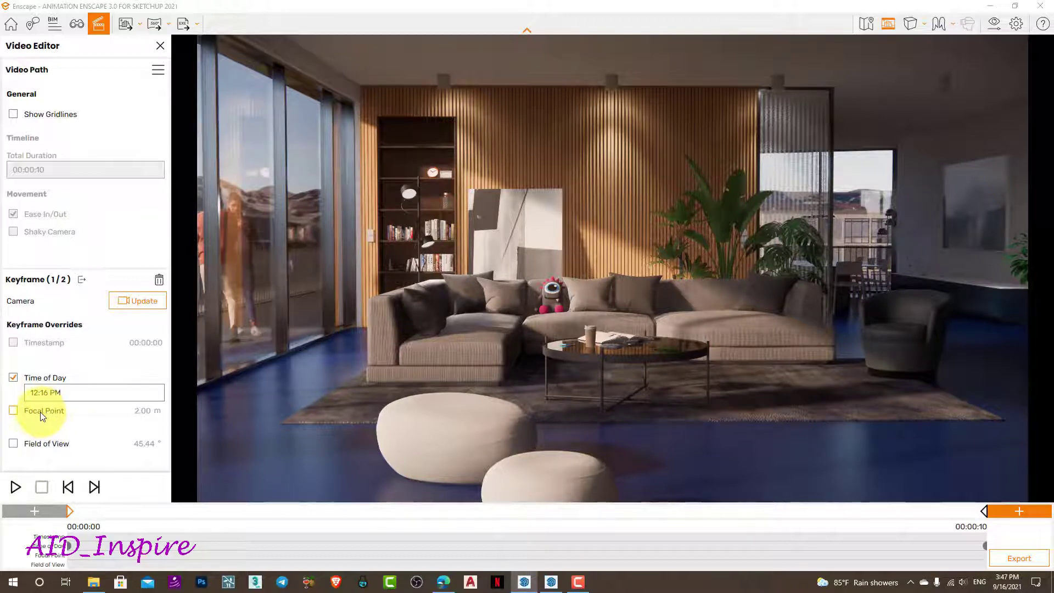
click(14, 444)
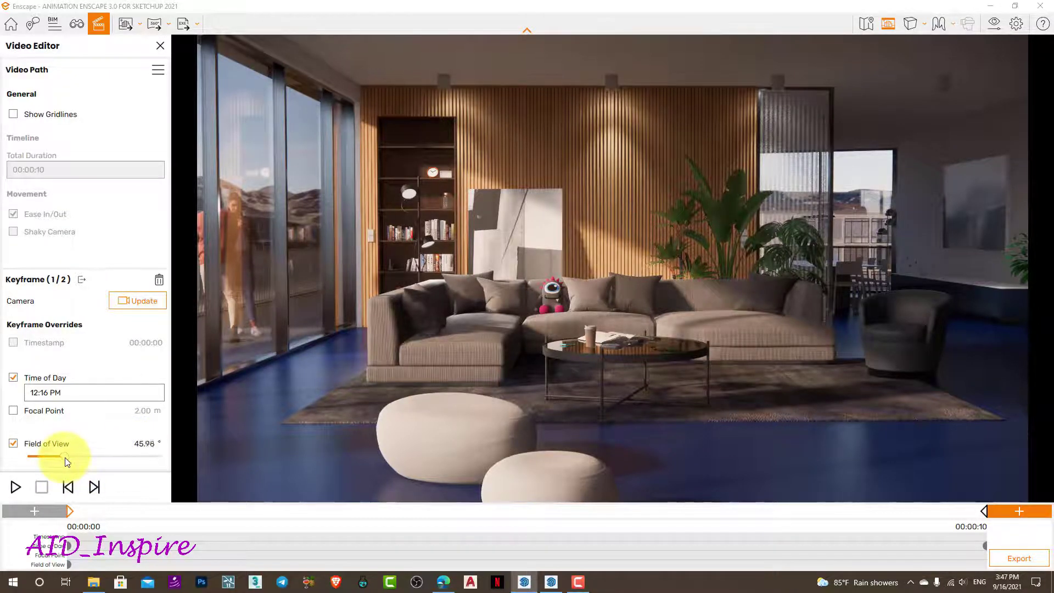
drag(64, 458, 95, 458)
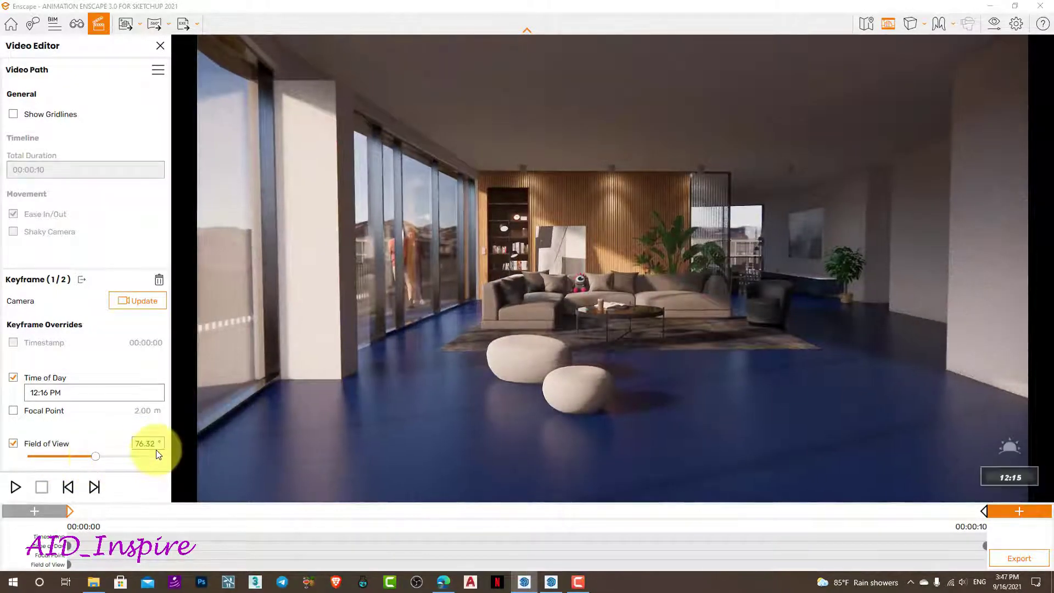
double_click(150, 444)
text(60)
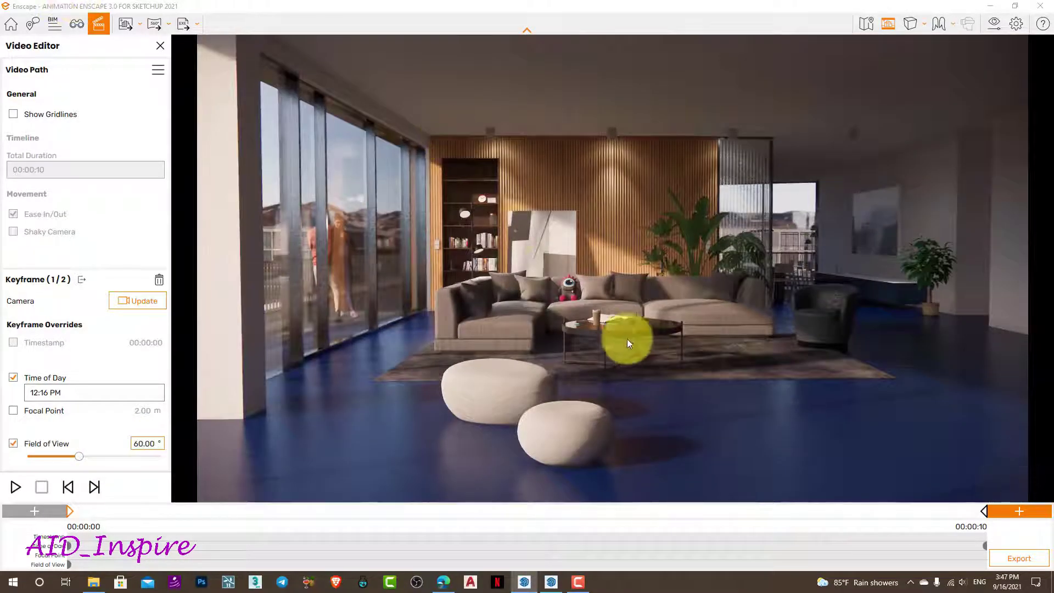
drag(847, 374, 842, 371)
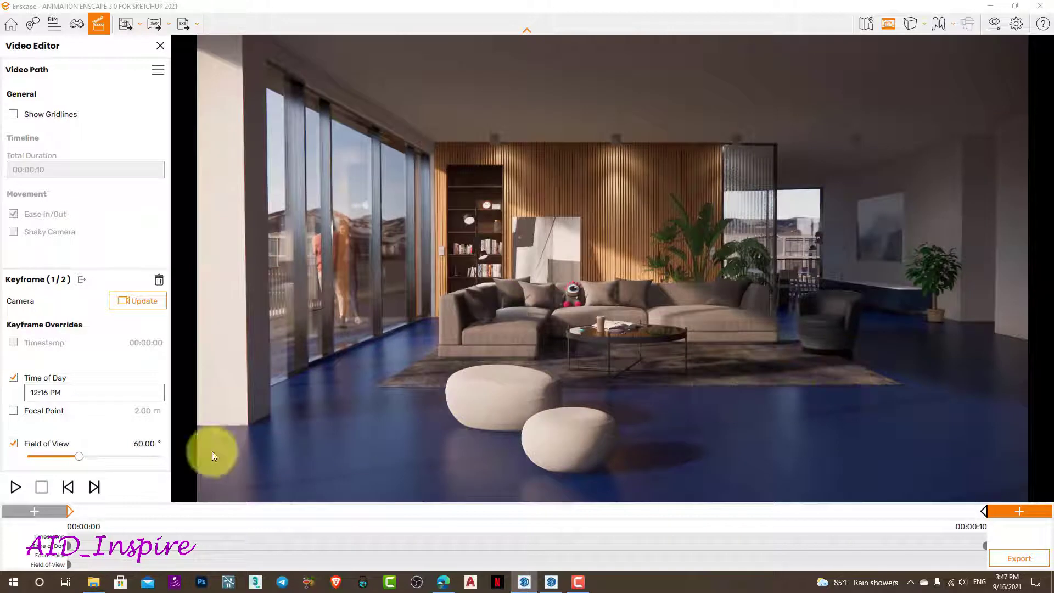
click(137, 302)
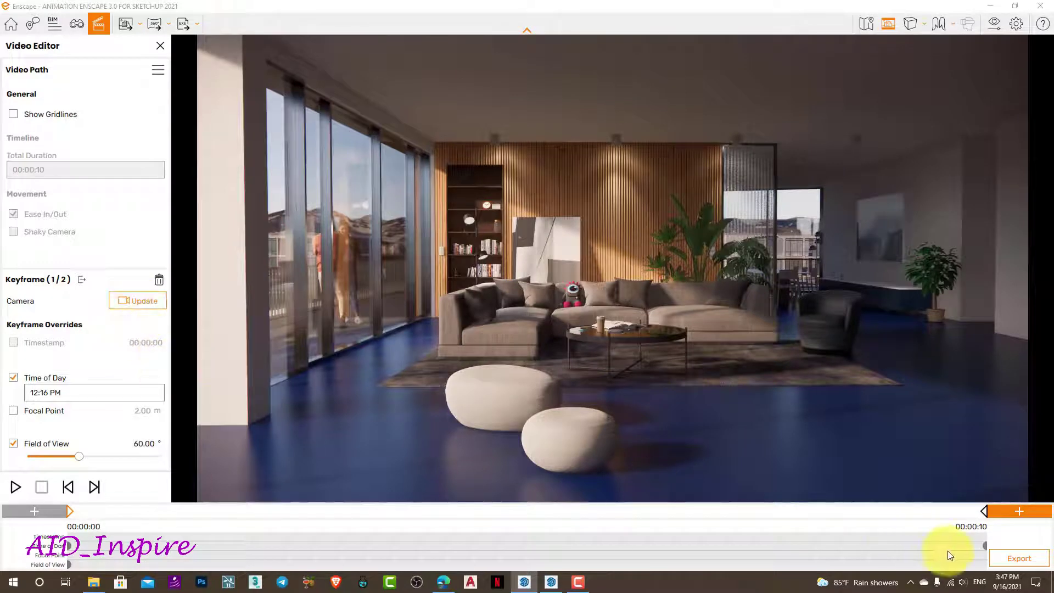
- Give the end keyframe a 45° field-of-view override, update it, and preview the animation
click(983, 512)
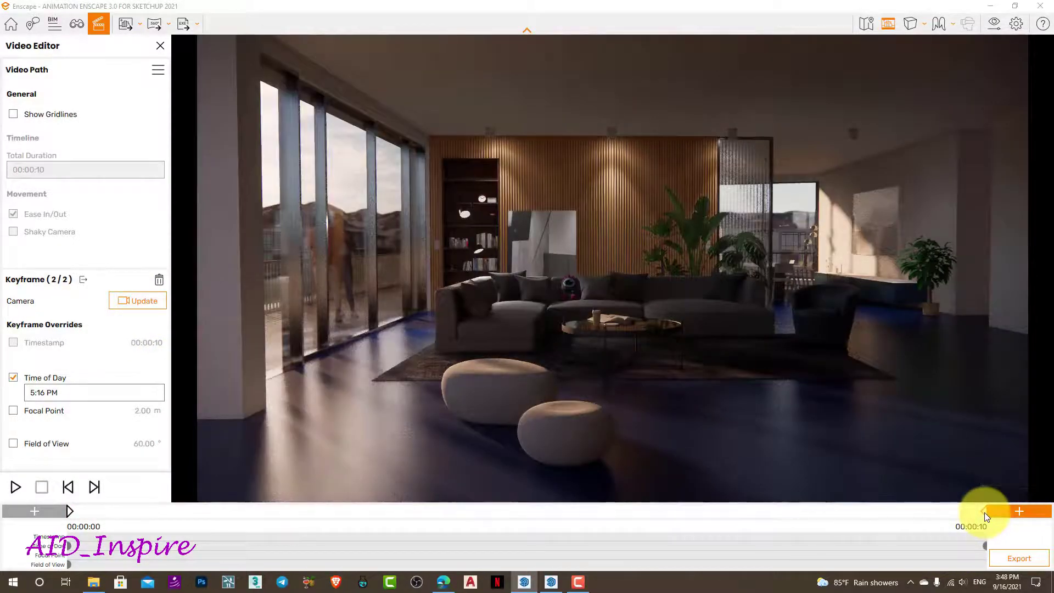
click(15, 443)
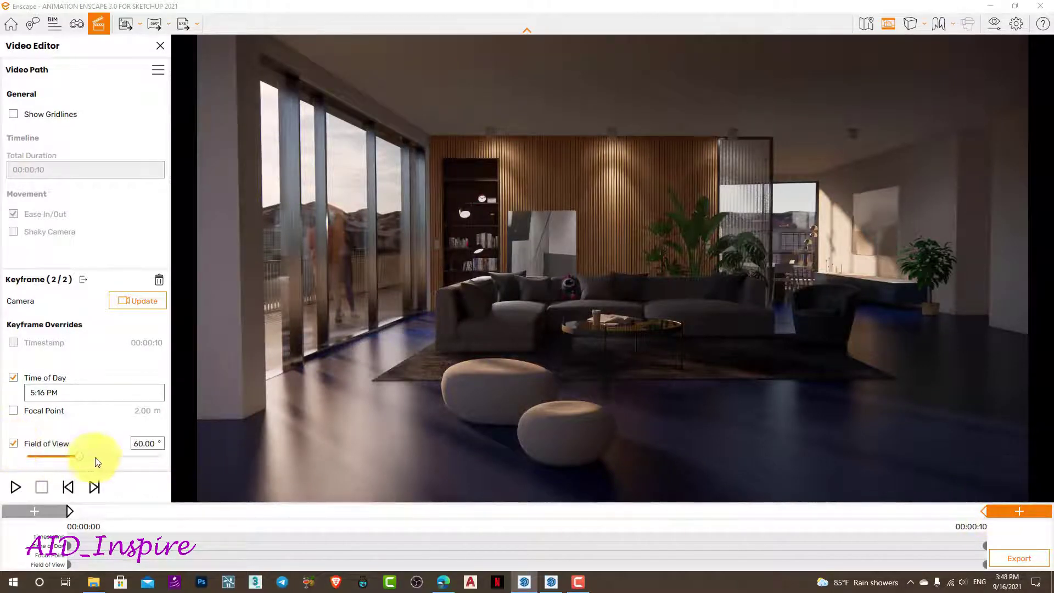
double_click(143, 444)
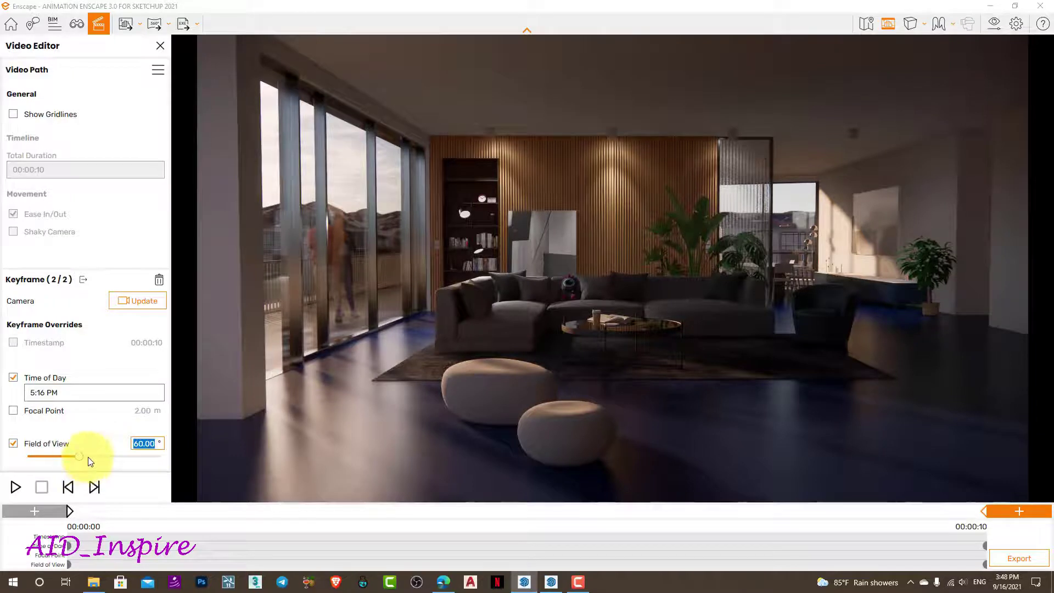
text(45)
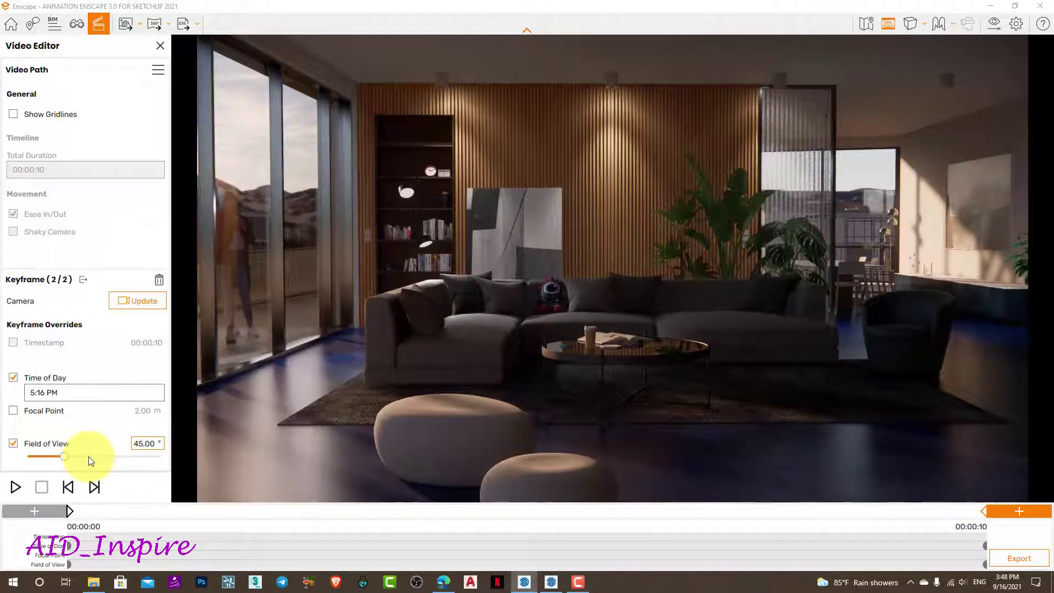
click(143, 304)
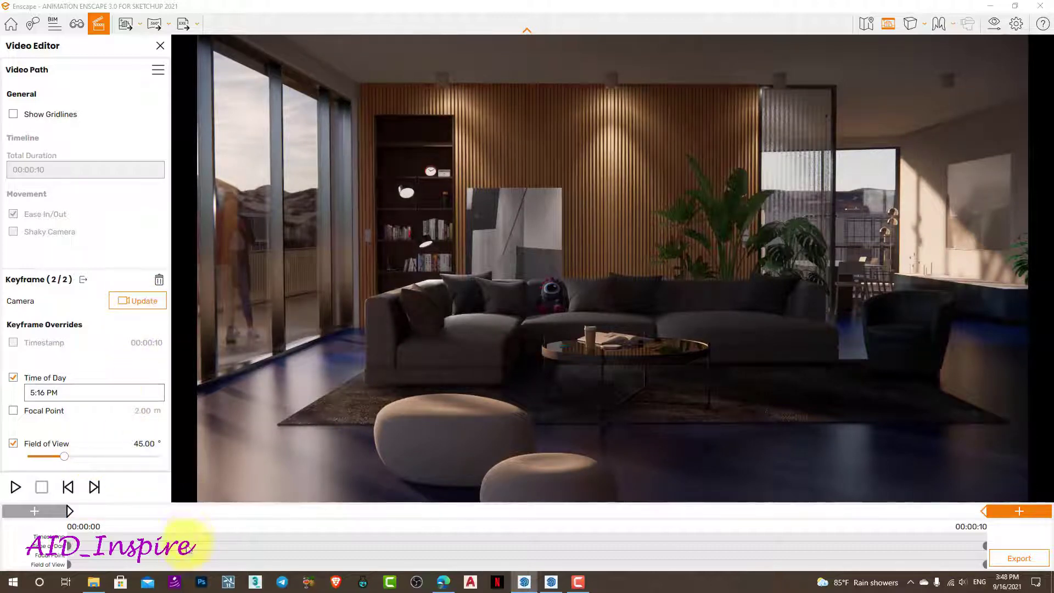
click(15, 493)
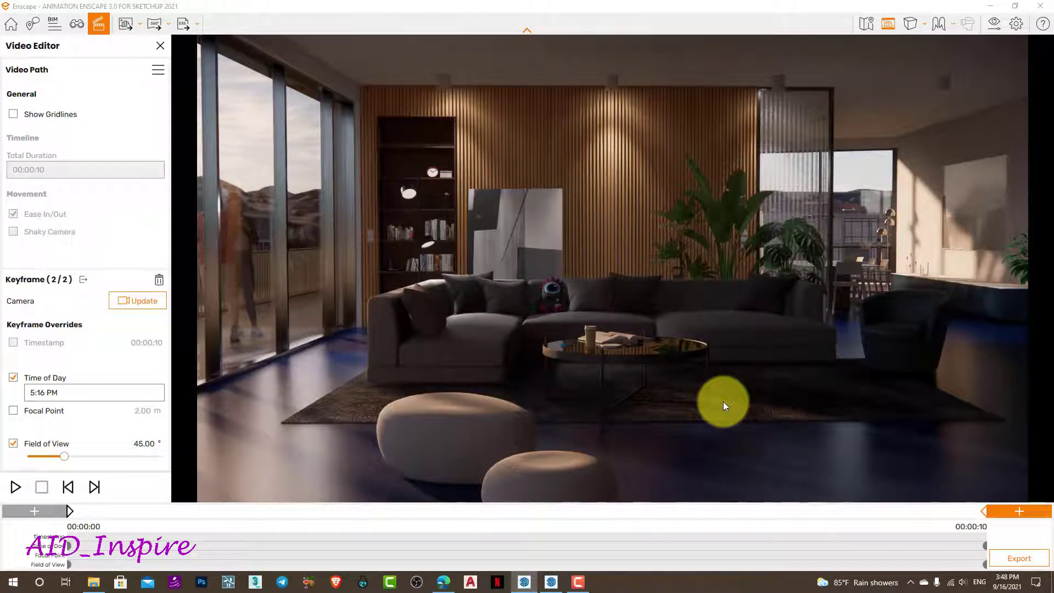
click(70, 512)
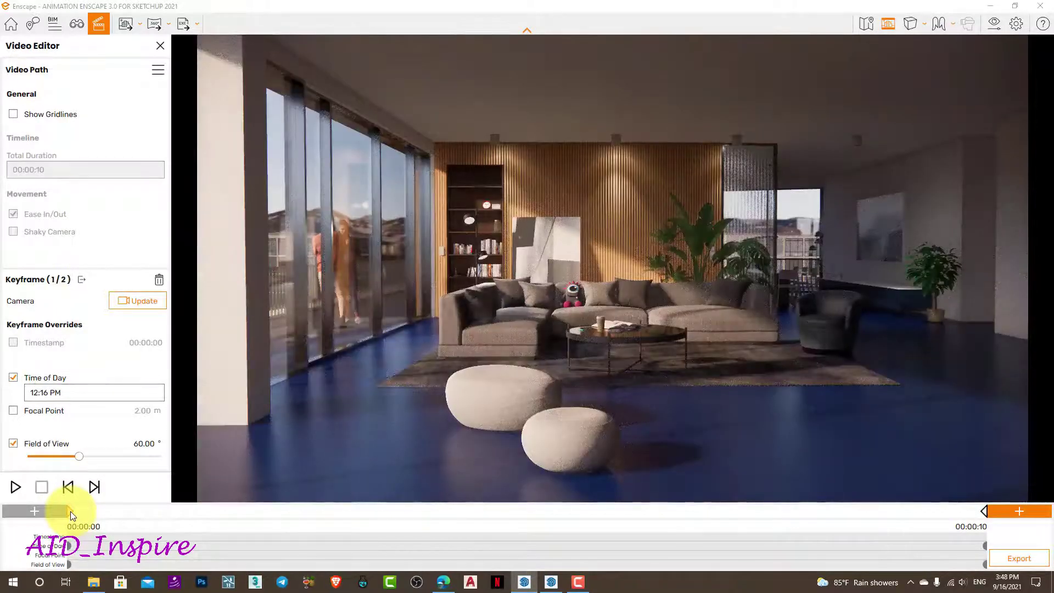
click(984, 512)
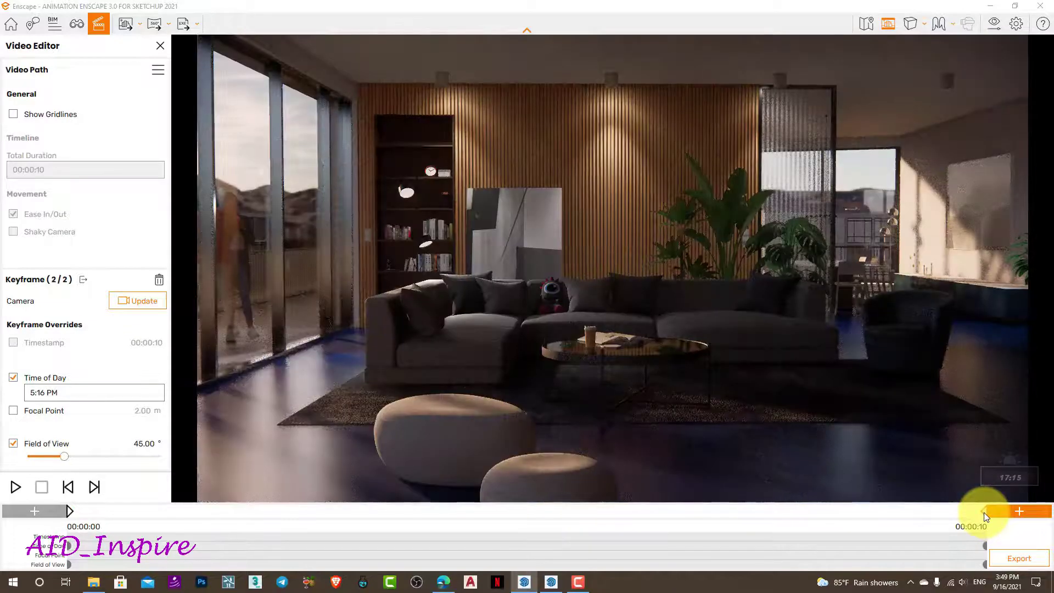
click(15, 487)
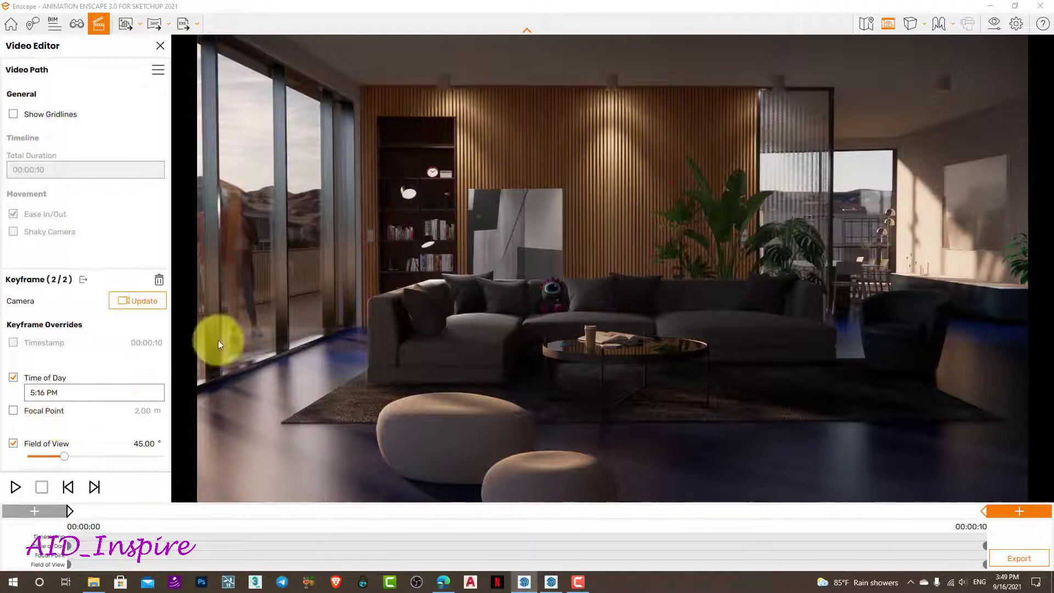
- In Visual Settings, set Depth of Field to 20% and turn Auto Focus off
click(999, 25)
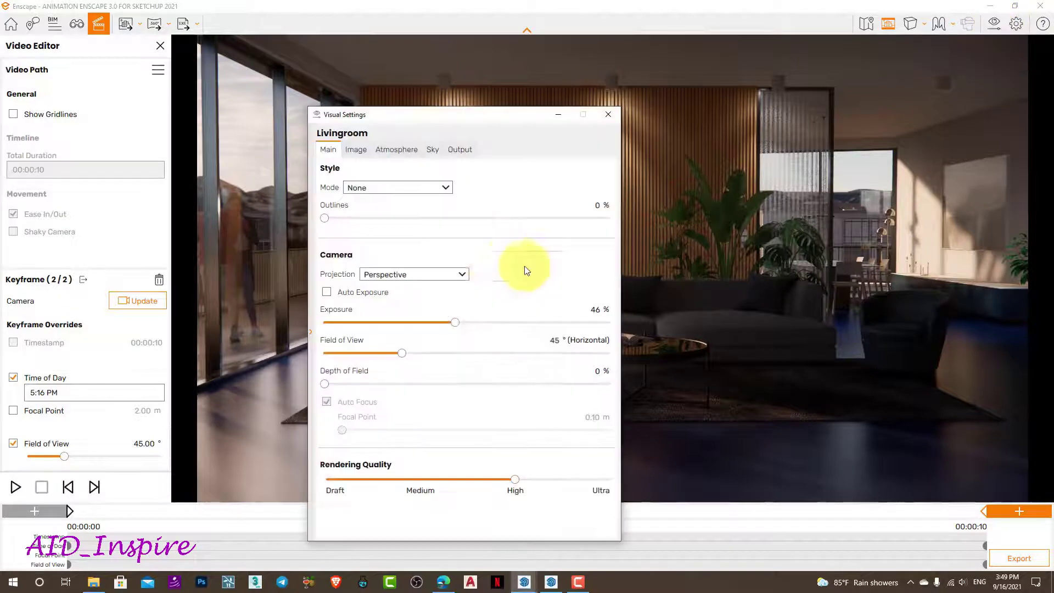
drag(454, 122, 514, 94)
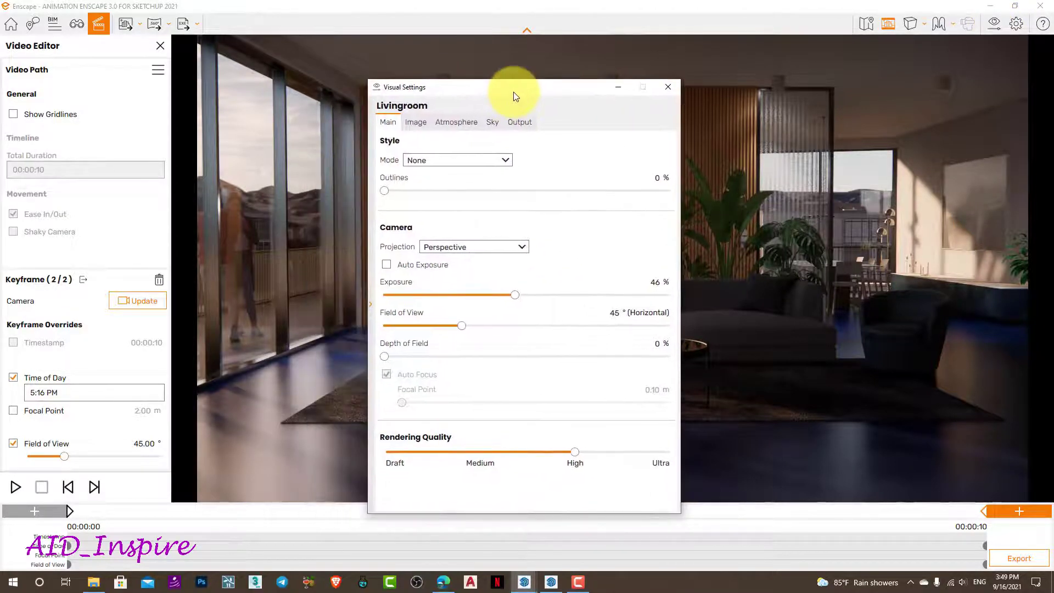
mouse_move(466, 377)
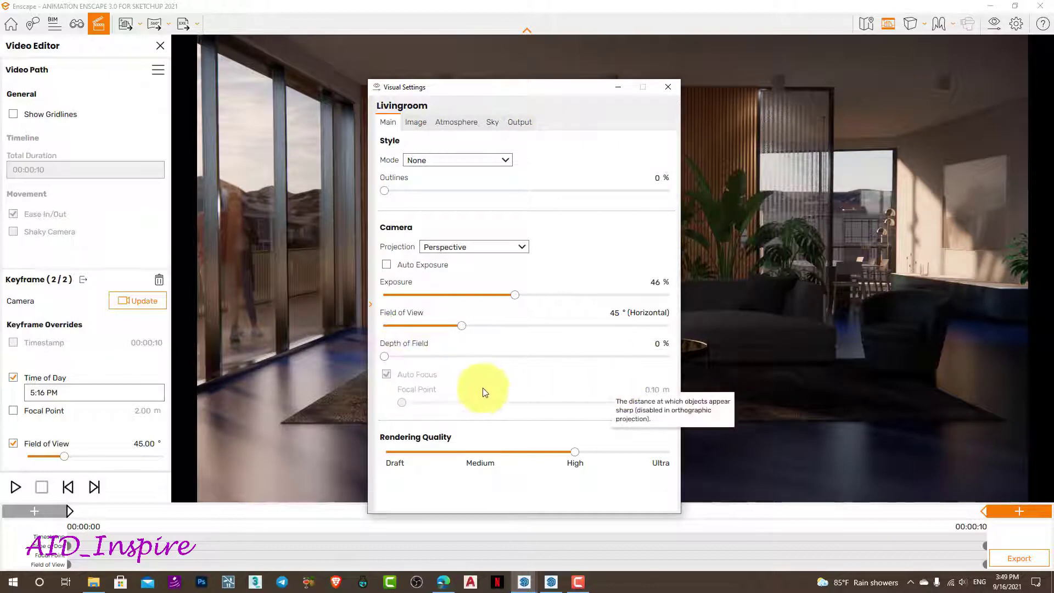
mouse_move(409, 356)
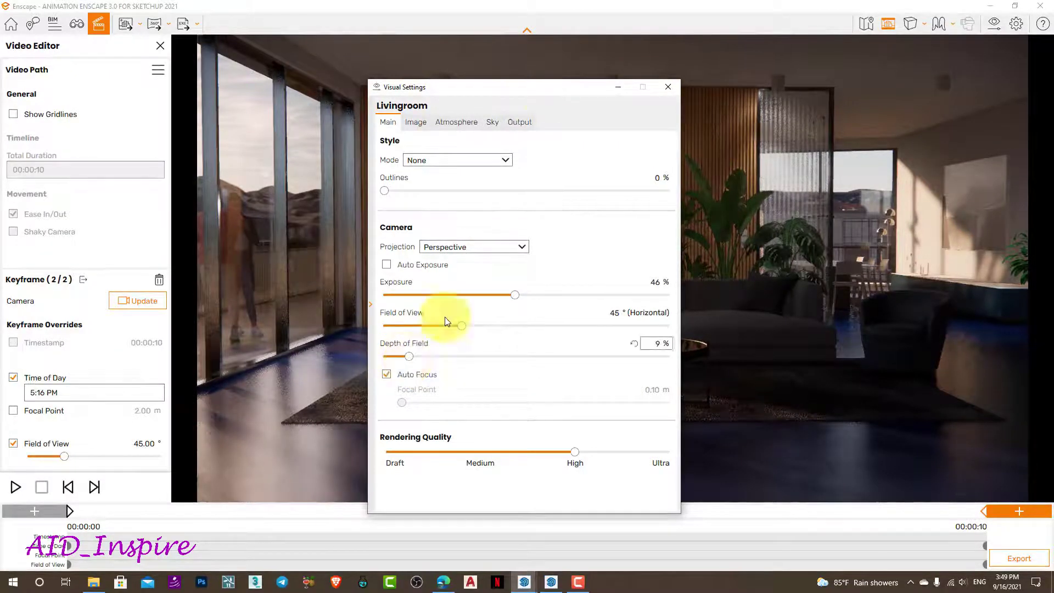
mouse_move(527, 87)
mouse_down()
mouse_move(966, 156)
mouse_move(285, 69)
mouse_up()
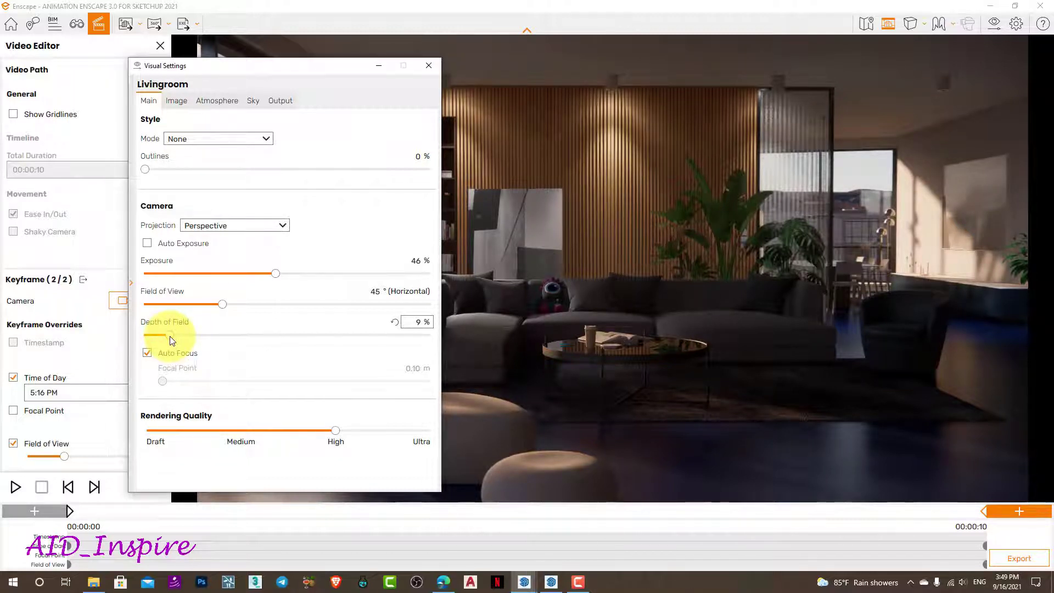
drag(169, 336, 219, 347)
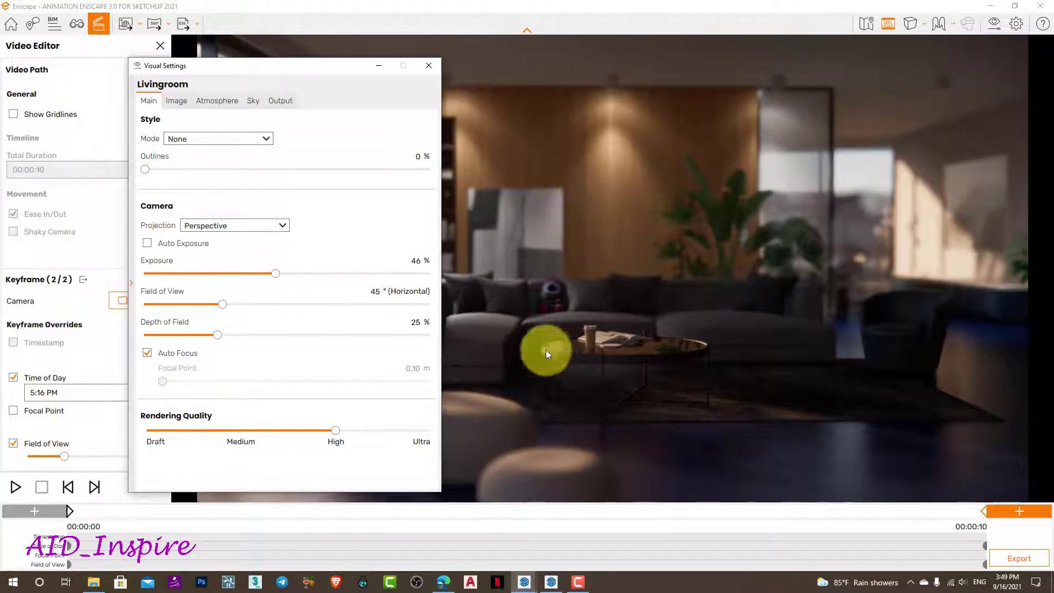
drag(218, 335, 204, 337)
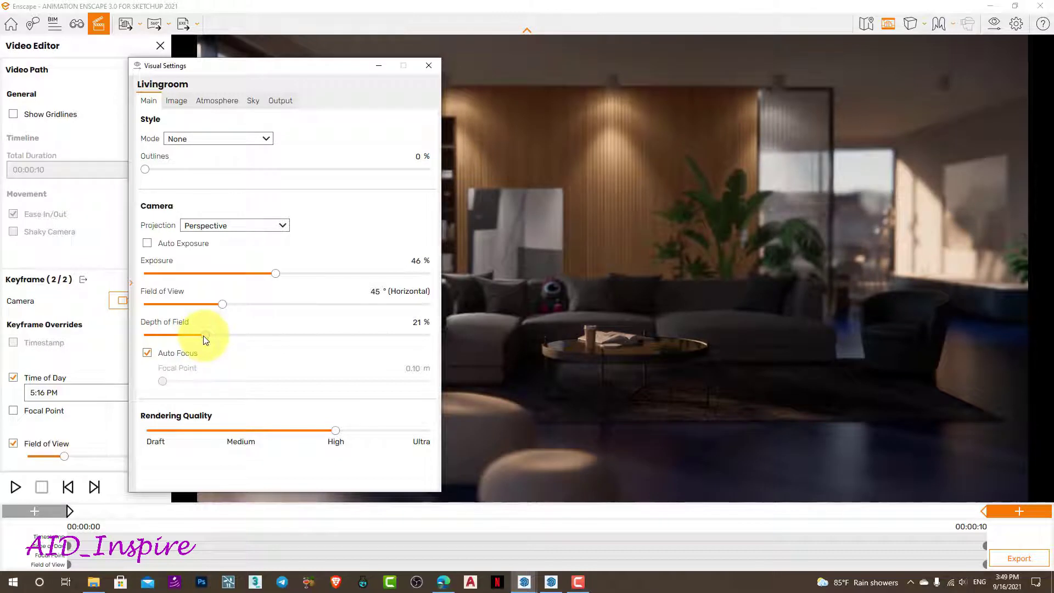
click(423, 328)
text(20)
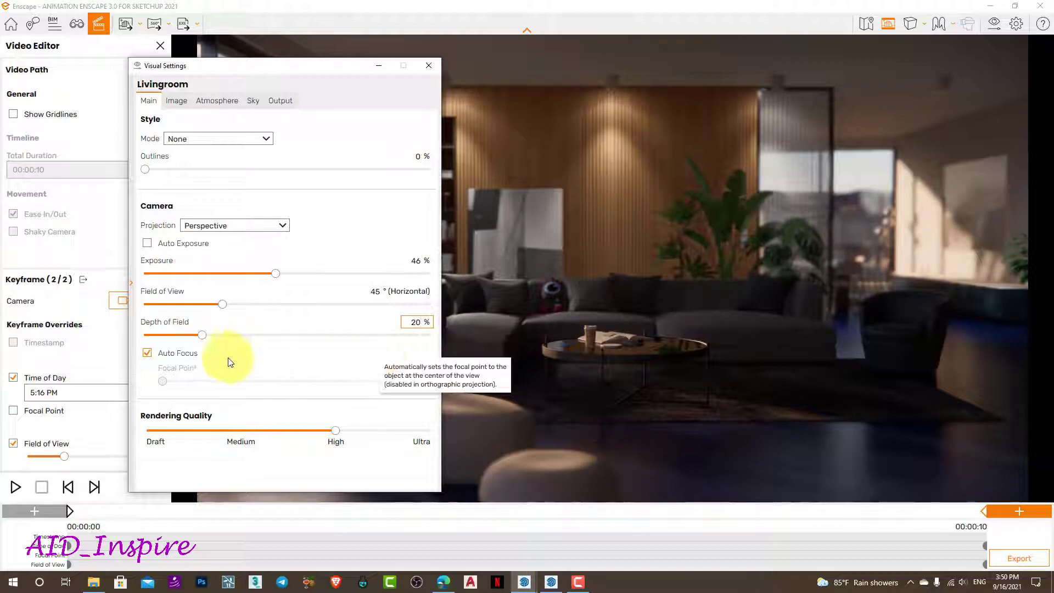
click(147, 357)
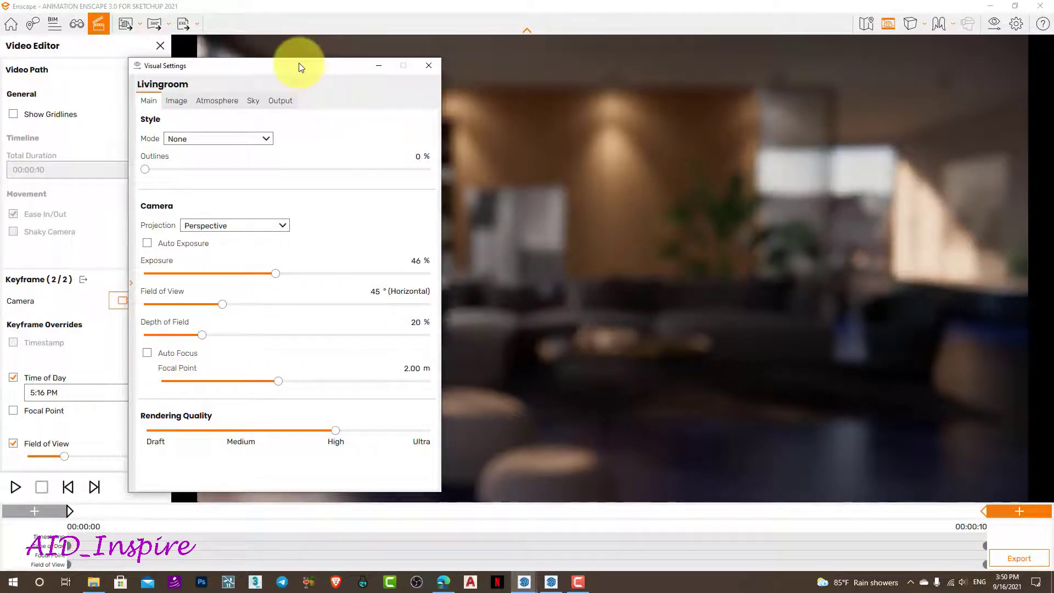
drag(298, 67, 696, 43)
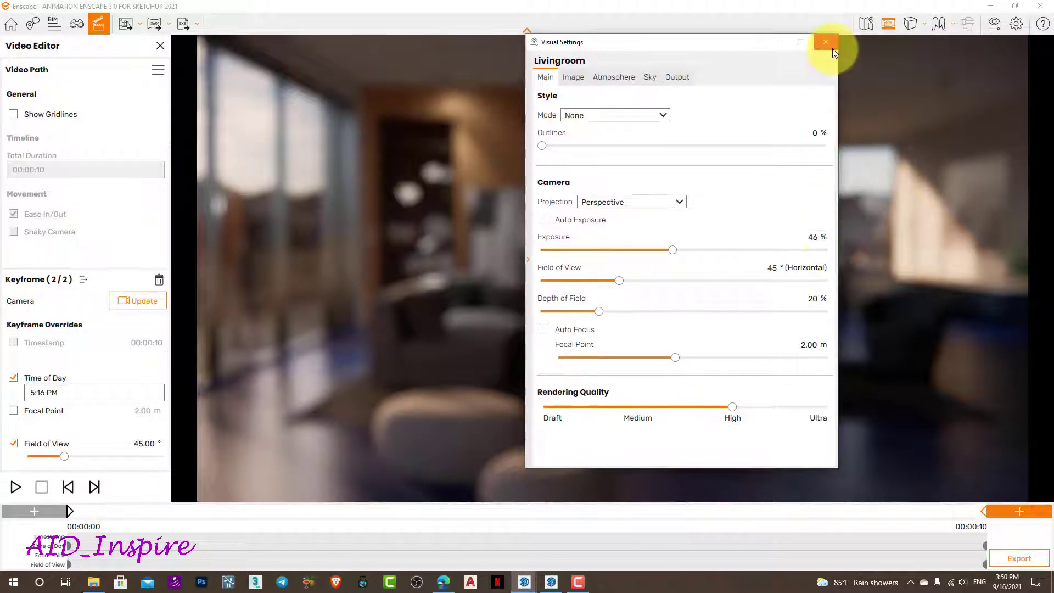
- Give the first keyframe a 3.10 m focal point override and update it
click(825, 42)
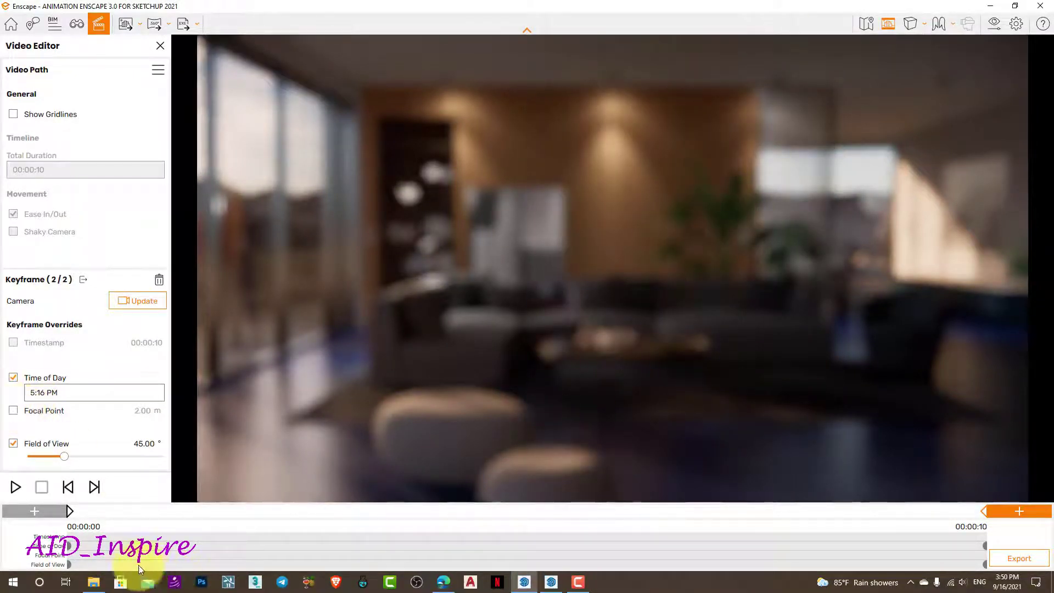
click(68, 513)
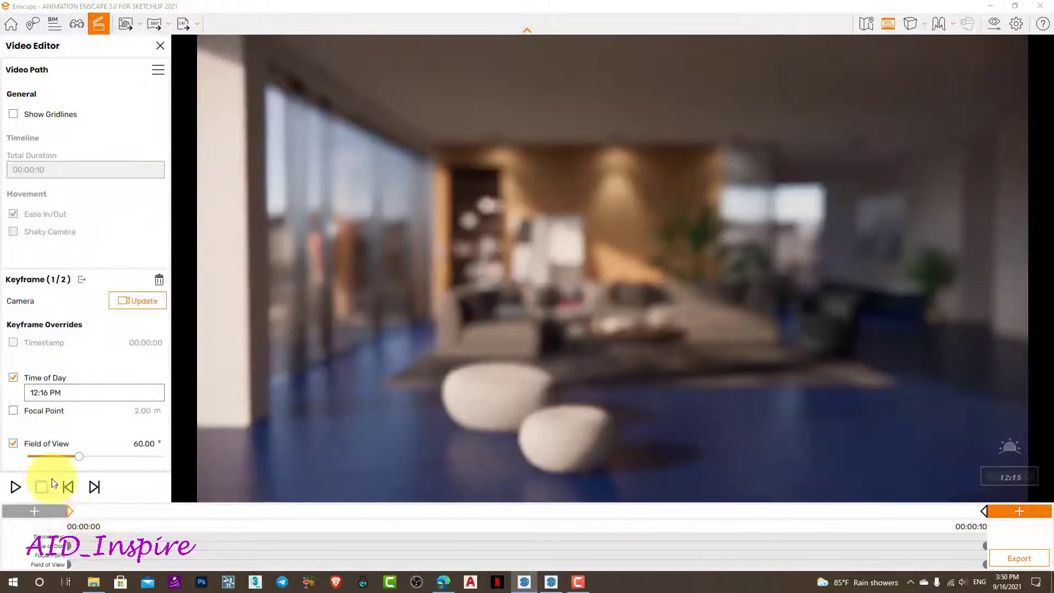
click(12, 412)
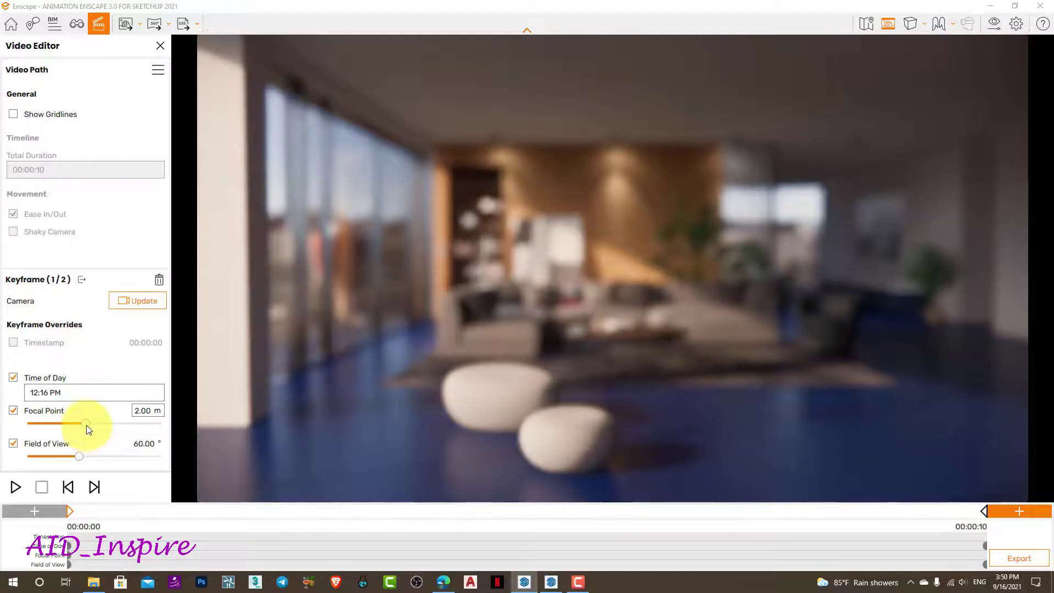
mouse_move(87, 424)
mouse_down()
mouse_move(62, 423)
mouse_move(121, 424)
mouse_up()
double_click(142, 410)
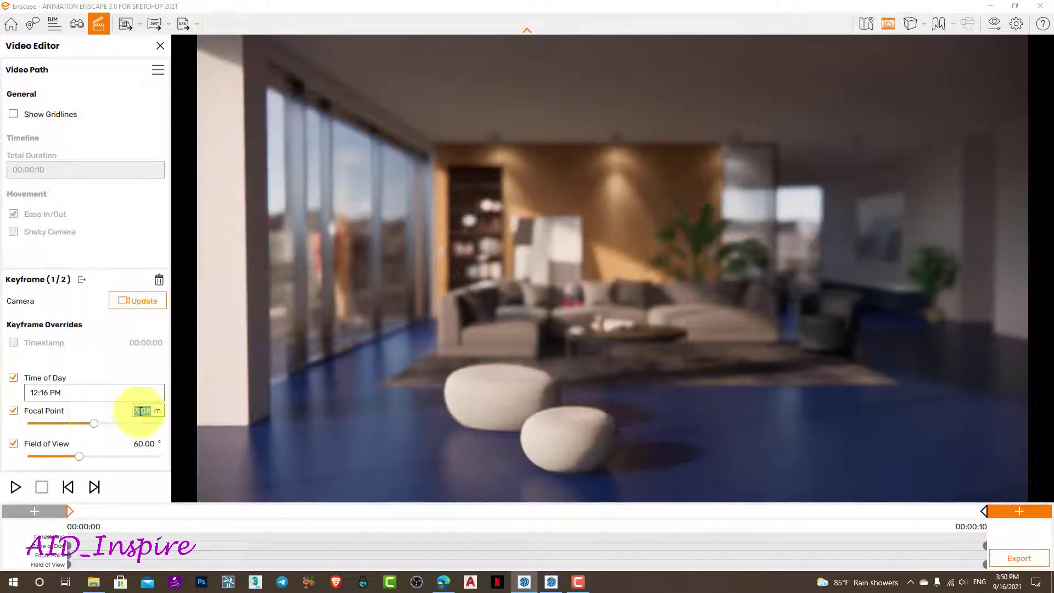
text(3)
key(Return)
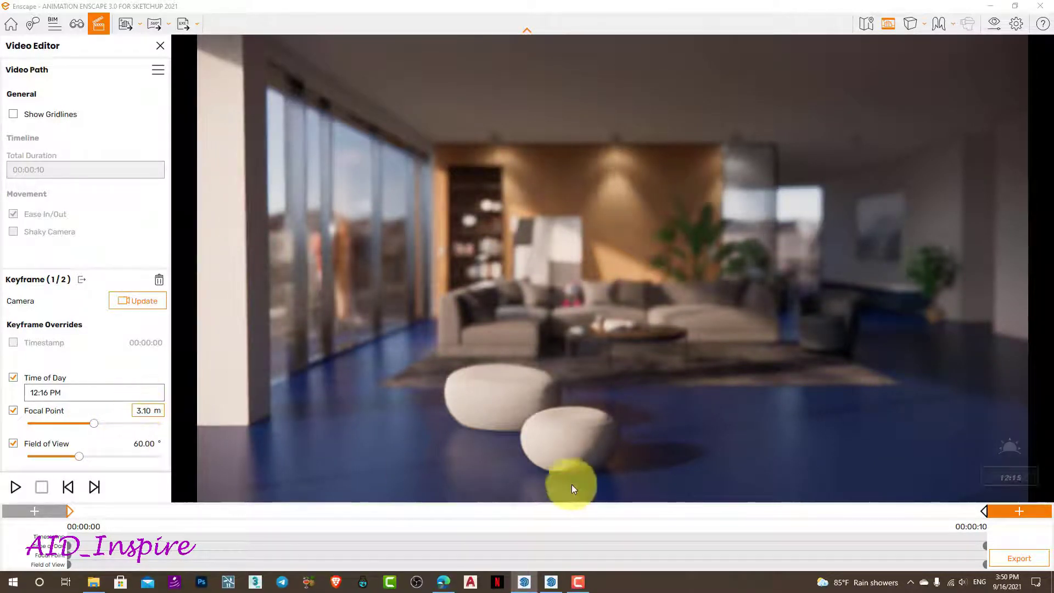
click(153, 303)
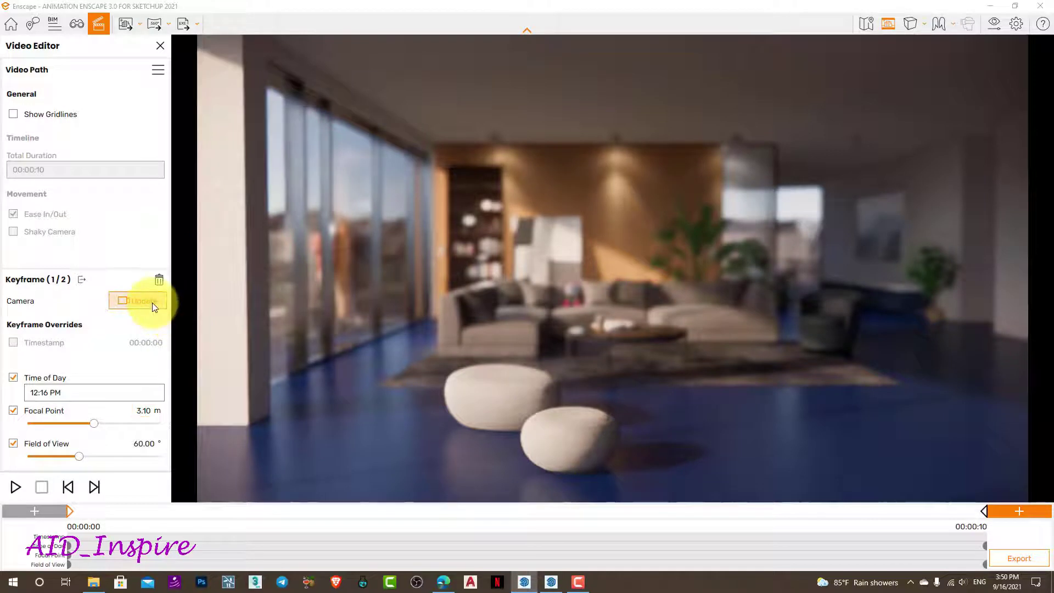
- Give the evening keyframe a 15.10 m focal point override
click(986, 515)
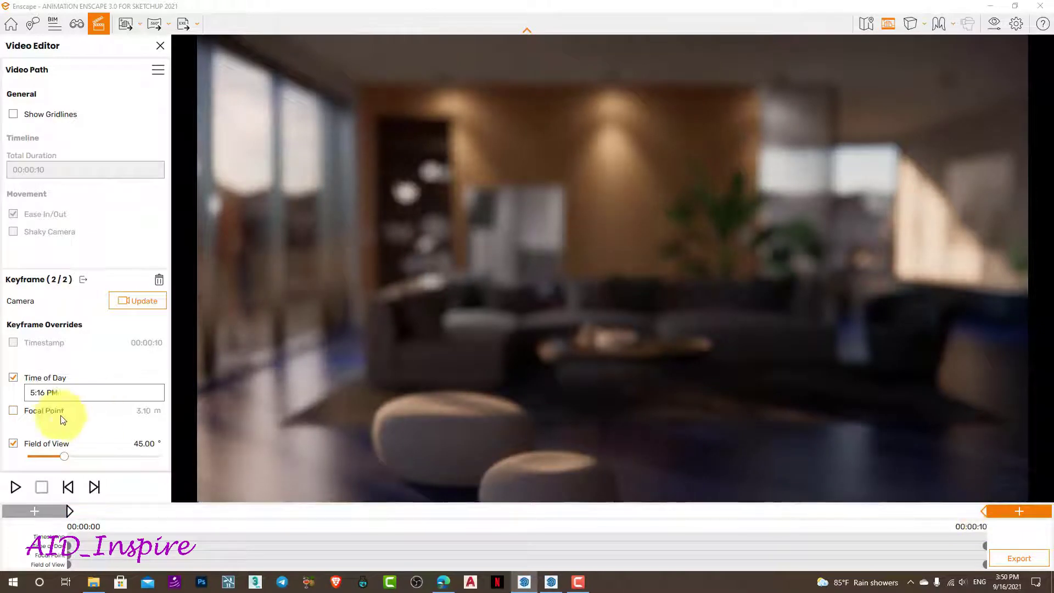
click(14, 411)
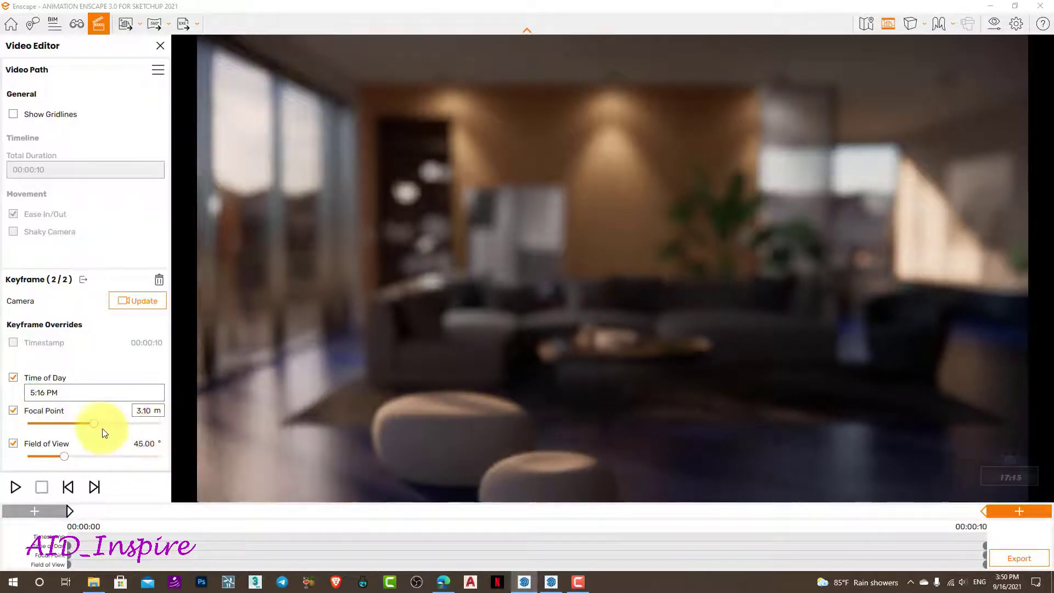
drag(93, 425, 125, 424)
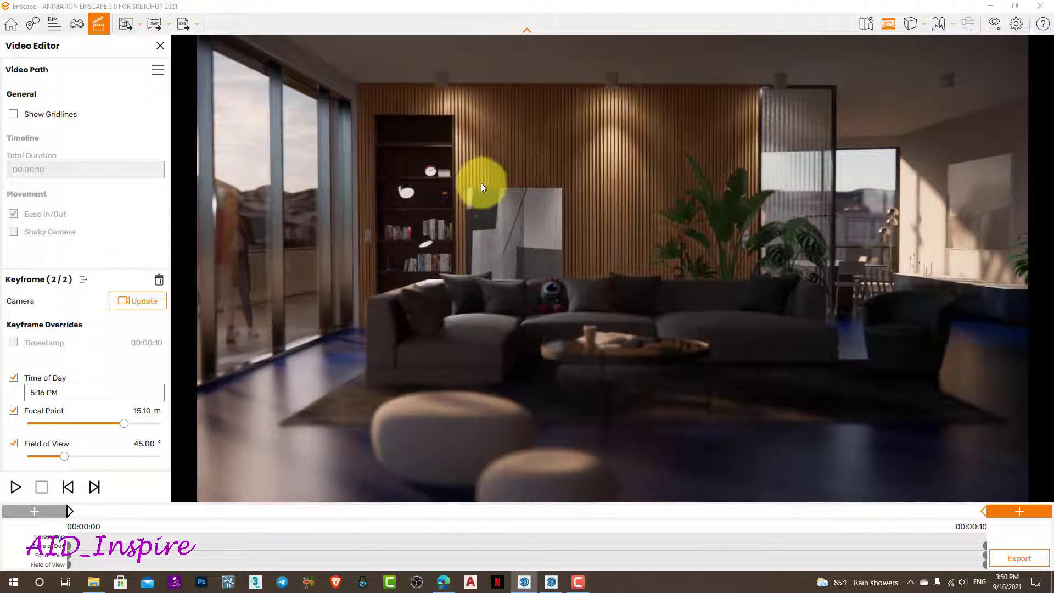
click(134, 298)
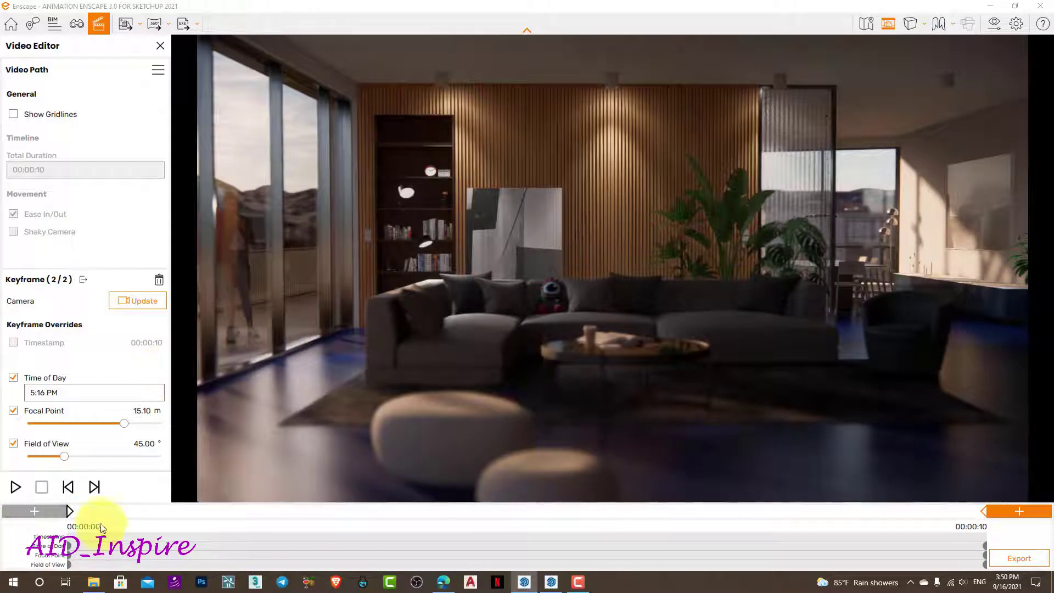
click(22, 488)
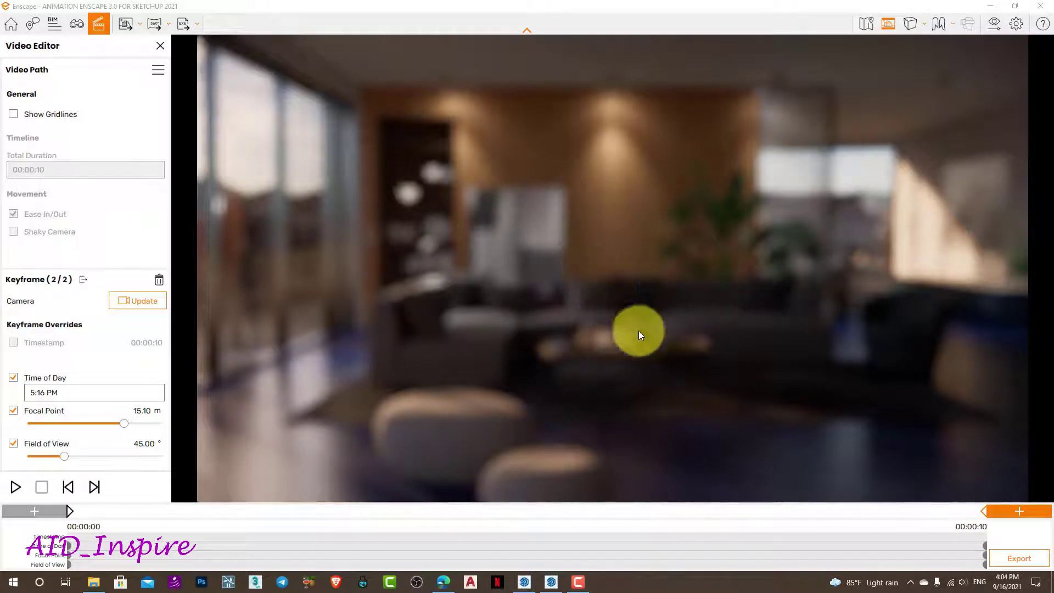
- Export the video at Full HD 1920×1080, Maximum compression quality and 30 fps
click(1022, 558)
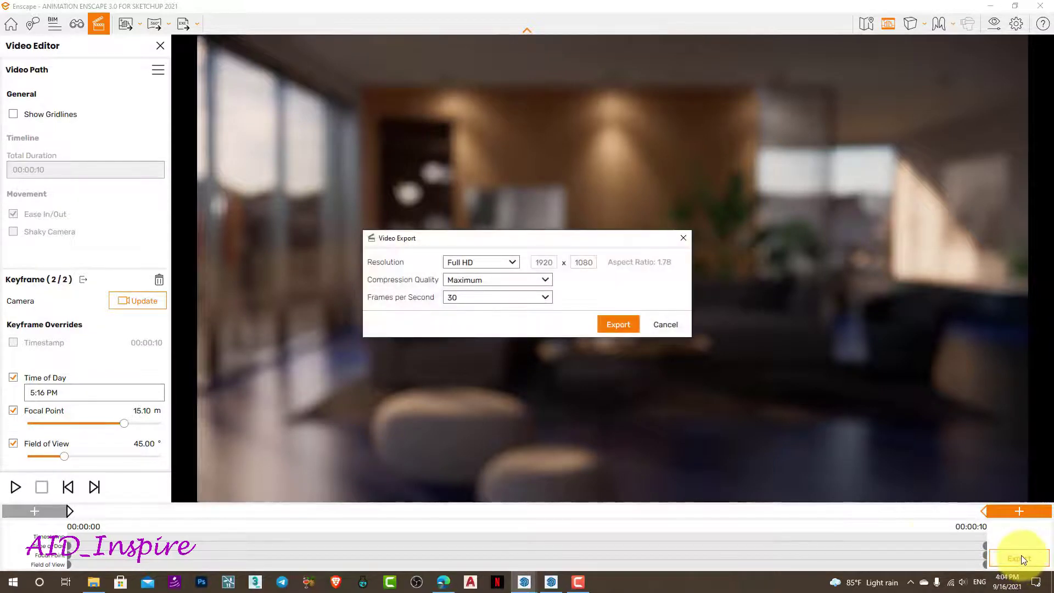
drag(480, 238, 465, 239)
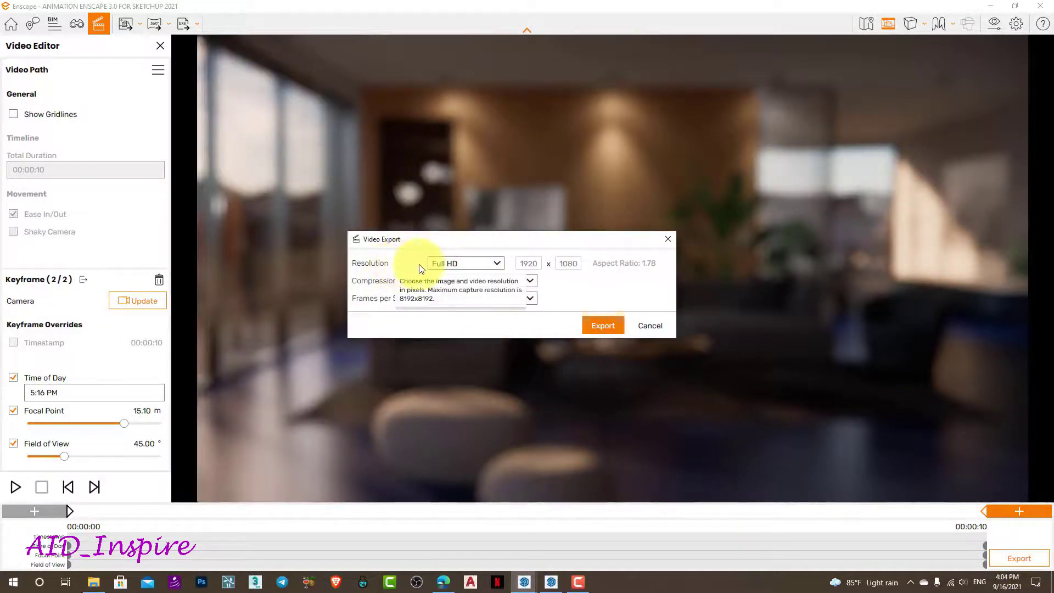
click(498, 265)
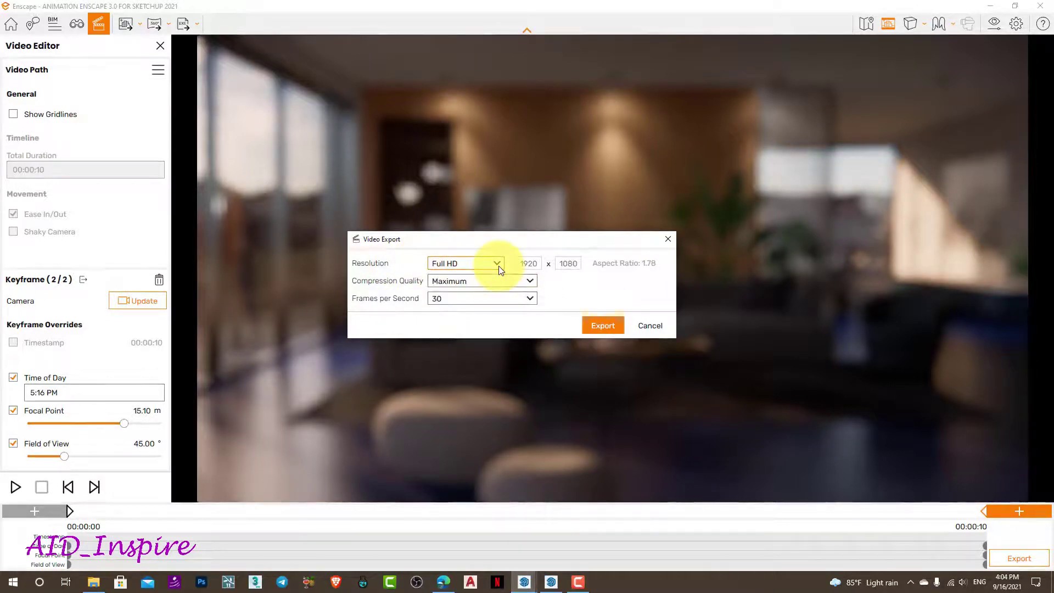
click(528, 283)
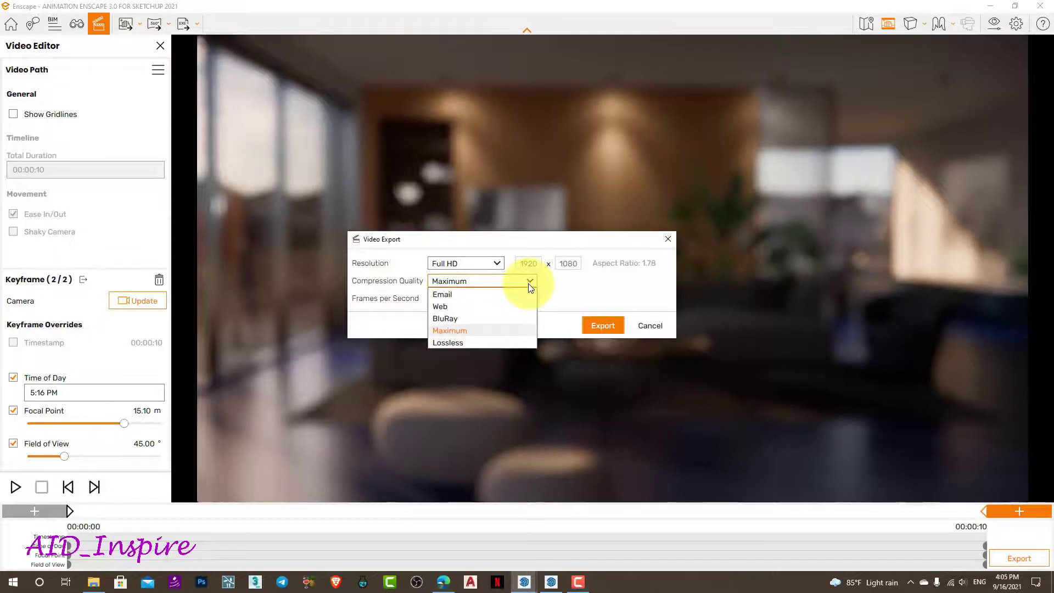
click(528, 283)
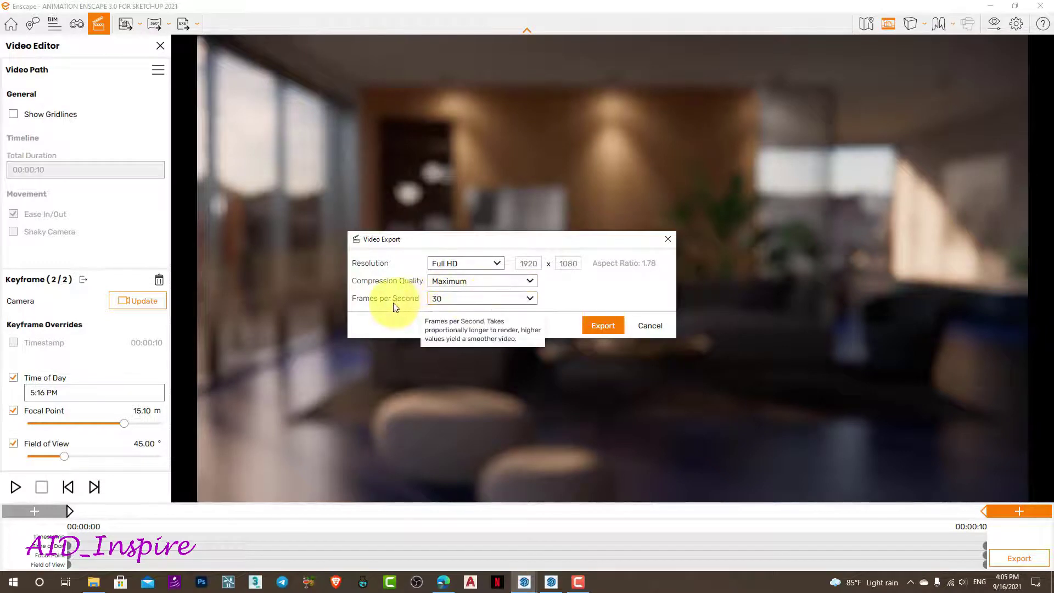
drag(569, 244, 558, 242)
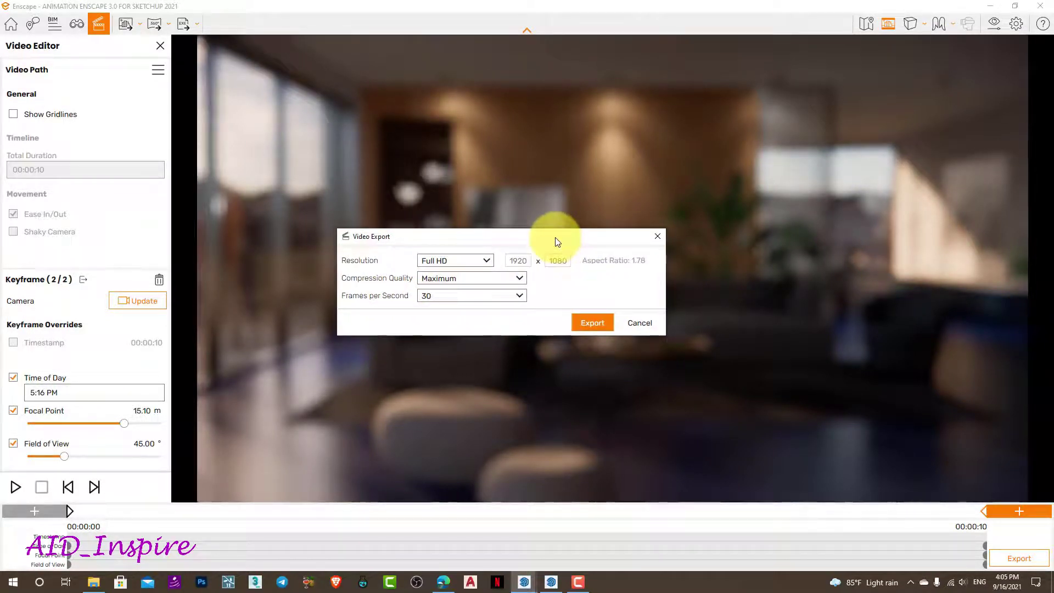
click(593, 325)
- Name the video 'ENSCAPE ANIMATION' and save it as an MP4
mouse_move(549, 251)
mouse_down()
mouse_move(513, 239)
mouse_move(500, 180)
mouse_up()
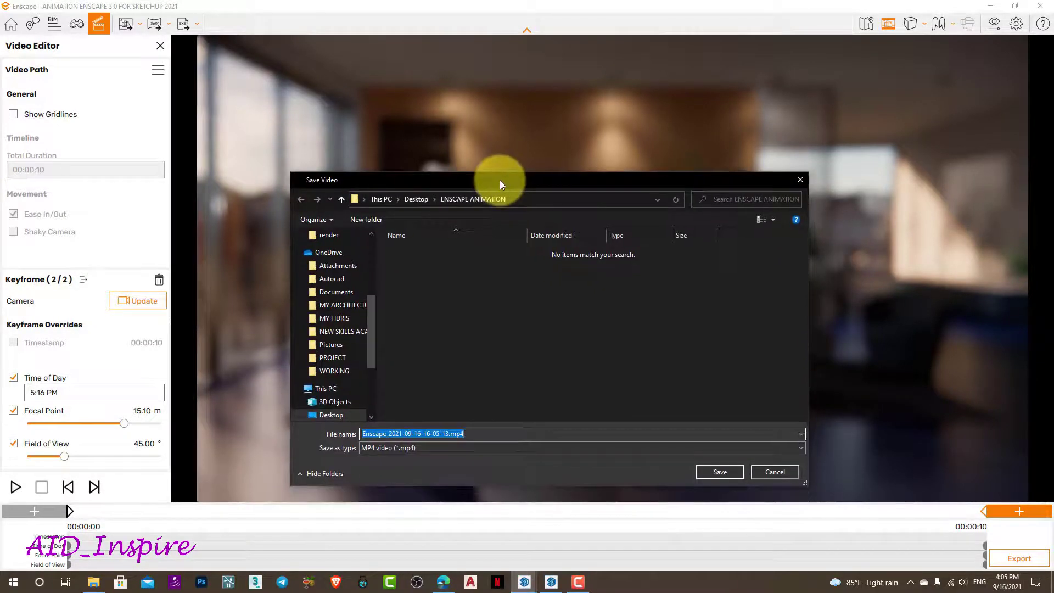
click(450, 434)
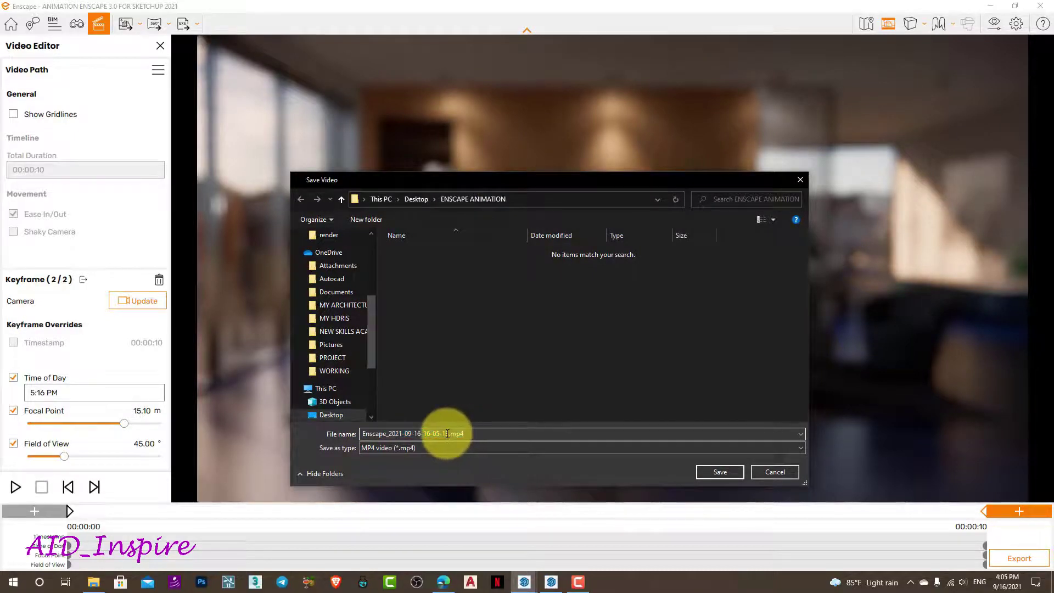
click(448, 434)
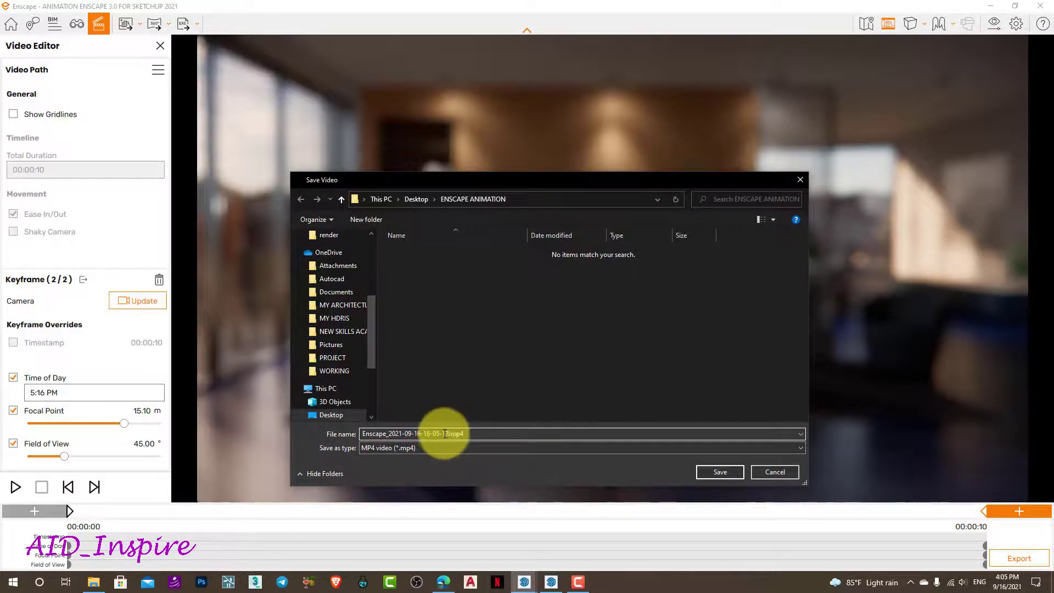
drag(448, 434, 361, 434)
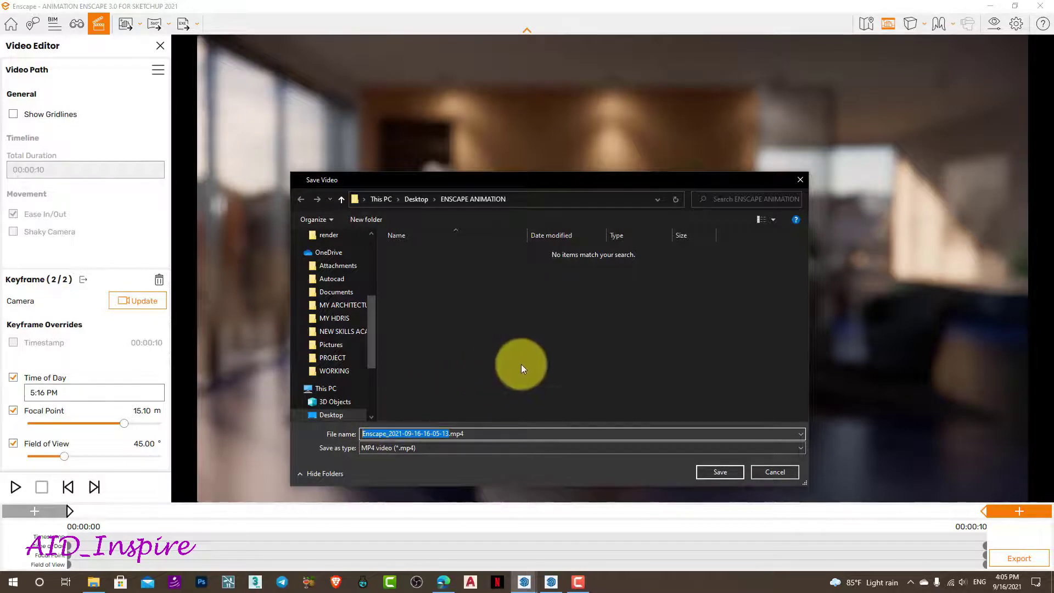
text(EN)
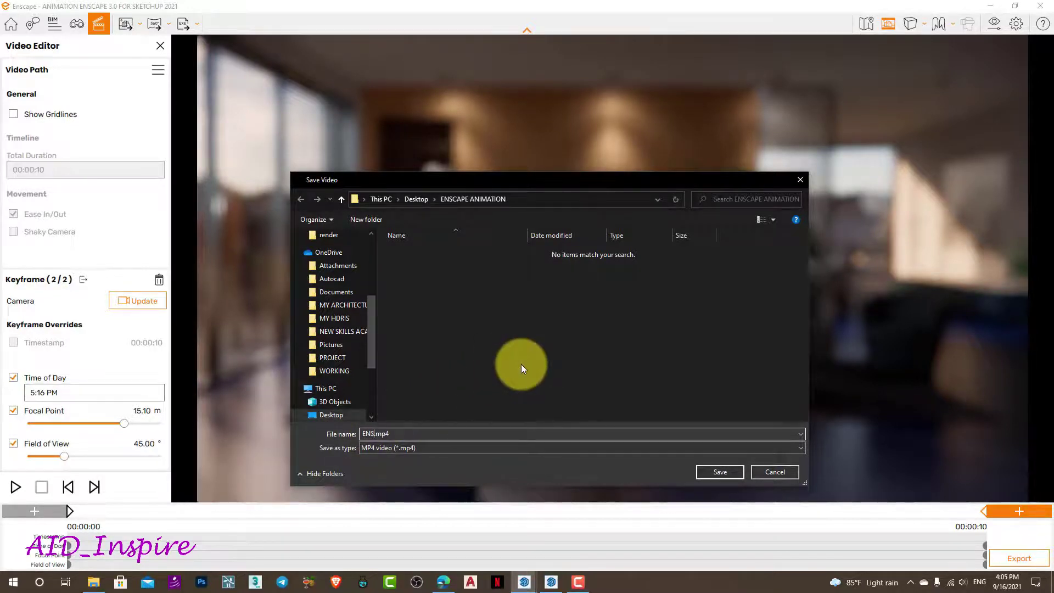
text(SA)
key(BackSpace)
text(CAPE AN)
text(IMATION)
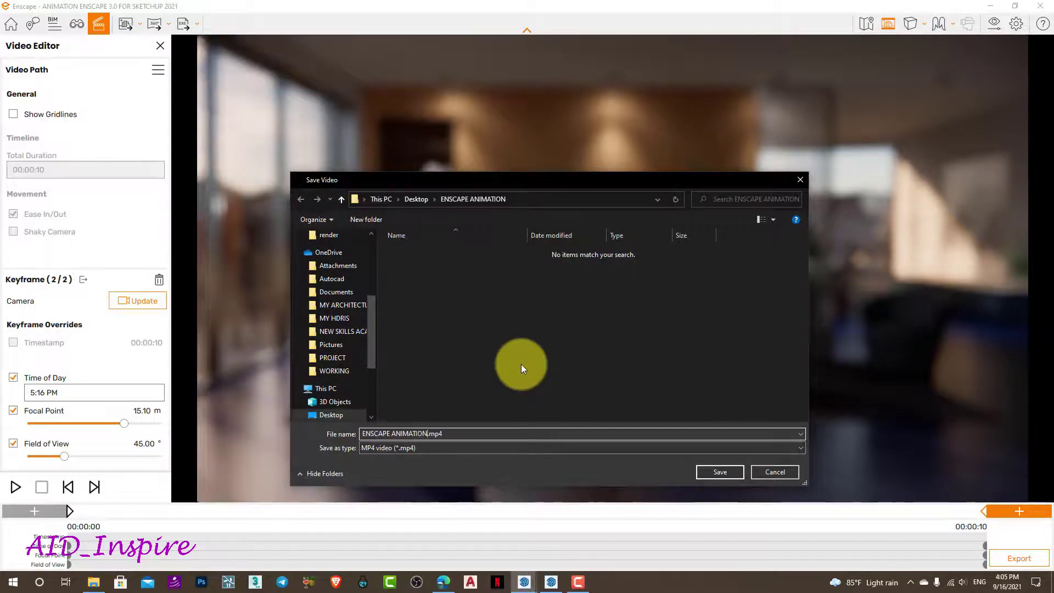
click(732, 477)
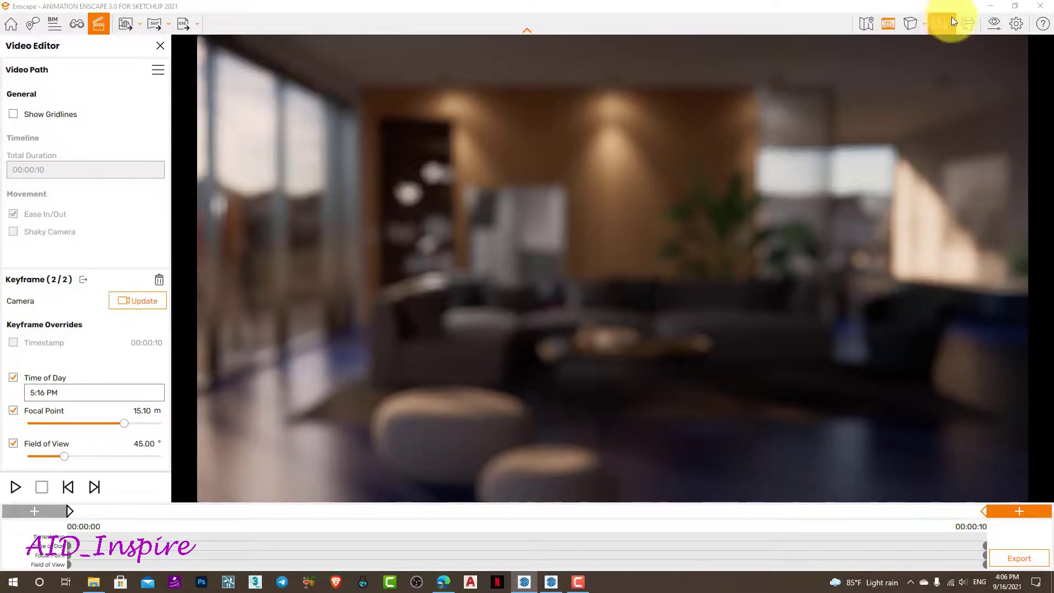
- Minimize Enscape and SketchUp and open the ANIMATION > ENSCAPE ANIMATION desktop folder
click(992, 5)
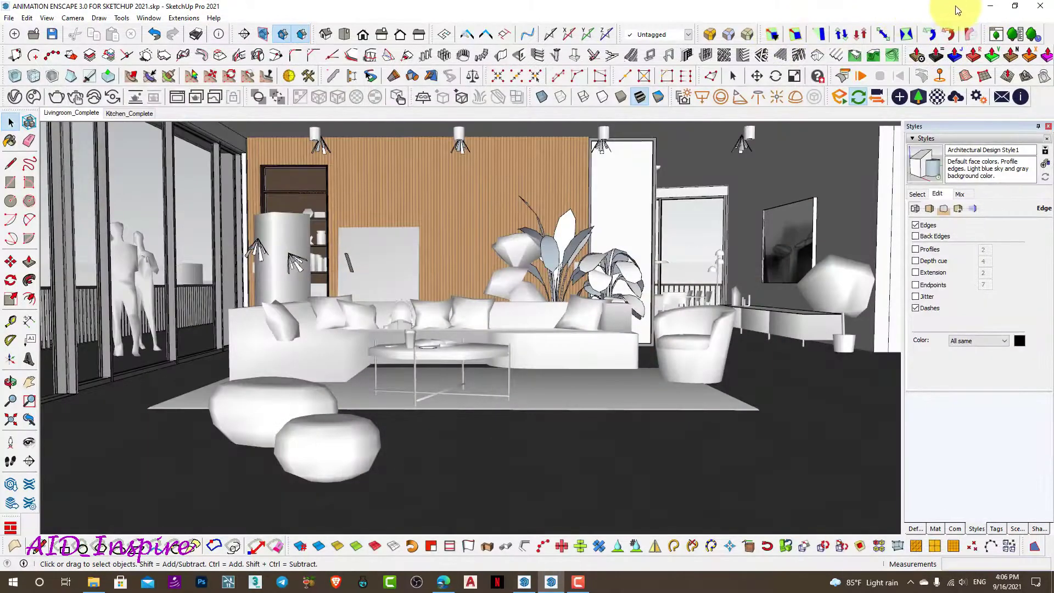
click(985, 10)
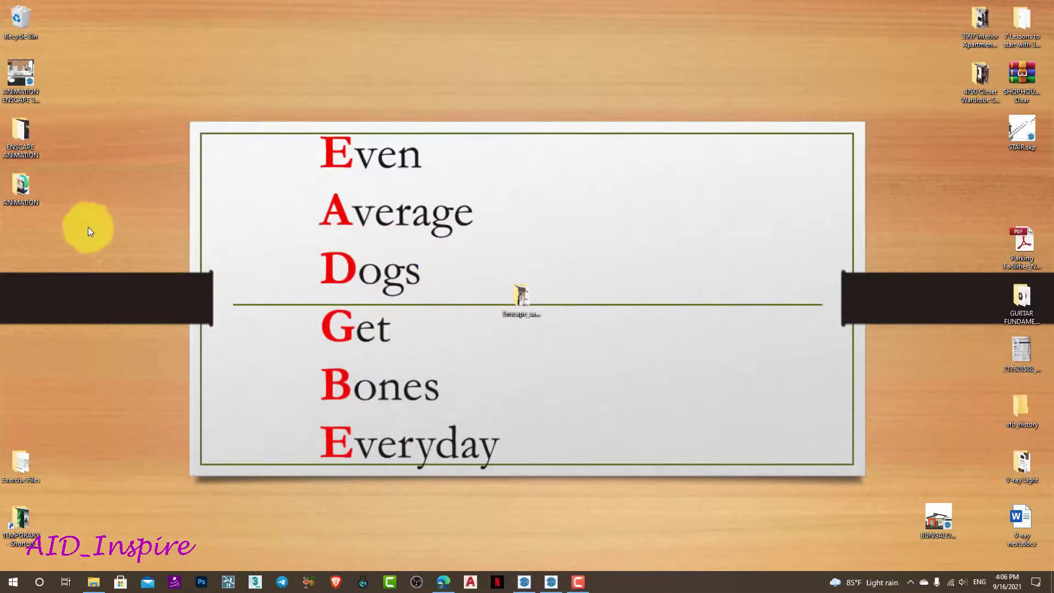
double_click(12, 187)
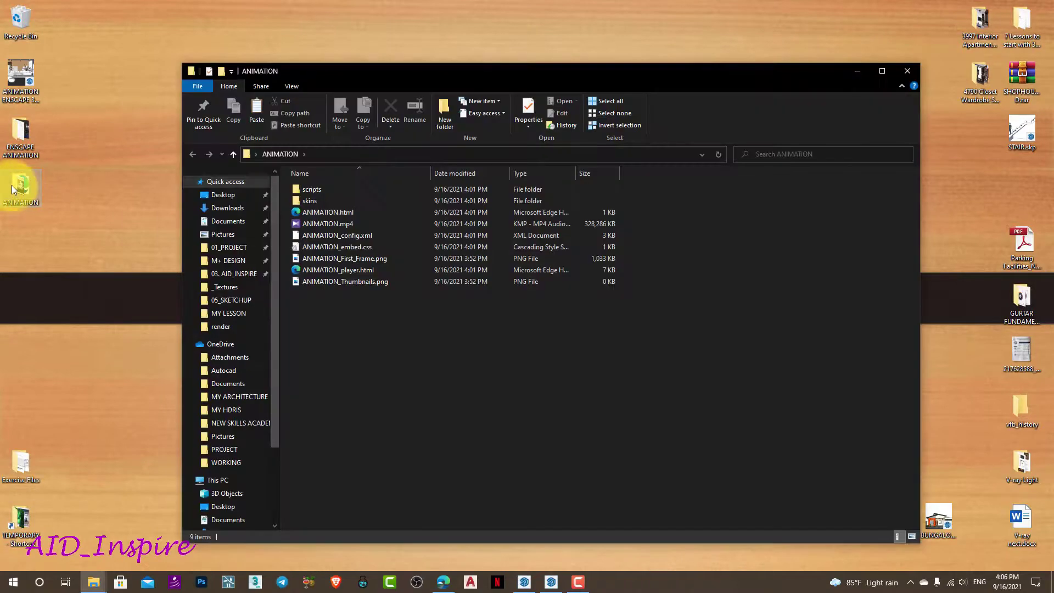
double_click(25, 145)
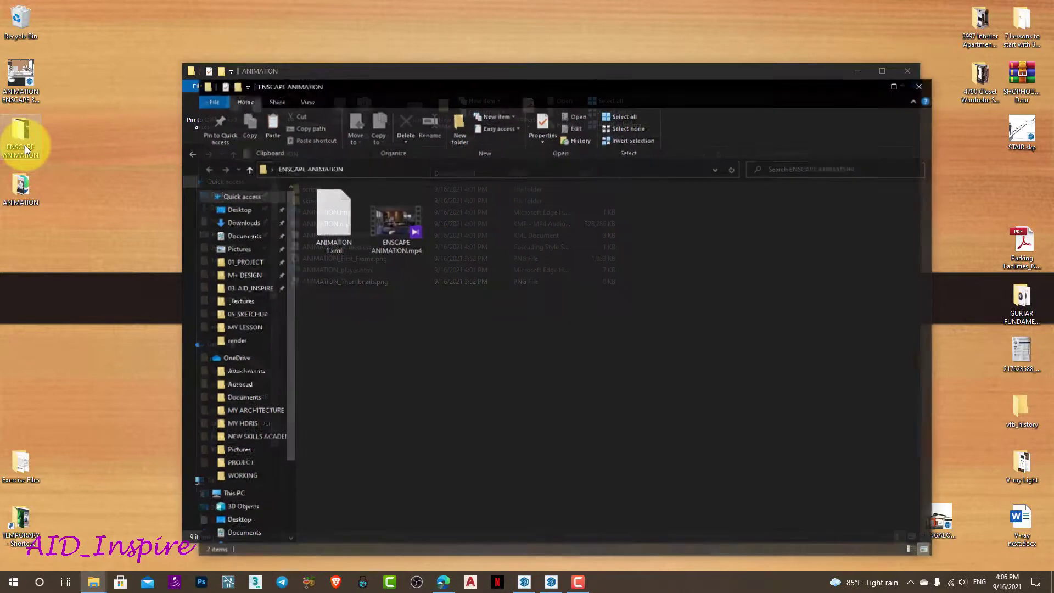
- Play ENSCAPE ANIMATION.mp4 in KMPlayer, dismiss the update prompt, and maximize the player
click(406, 226)
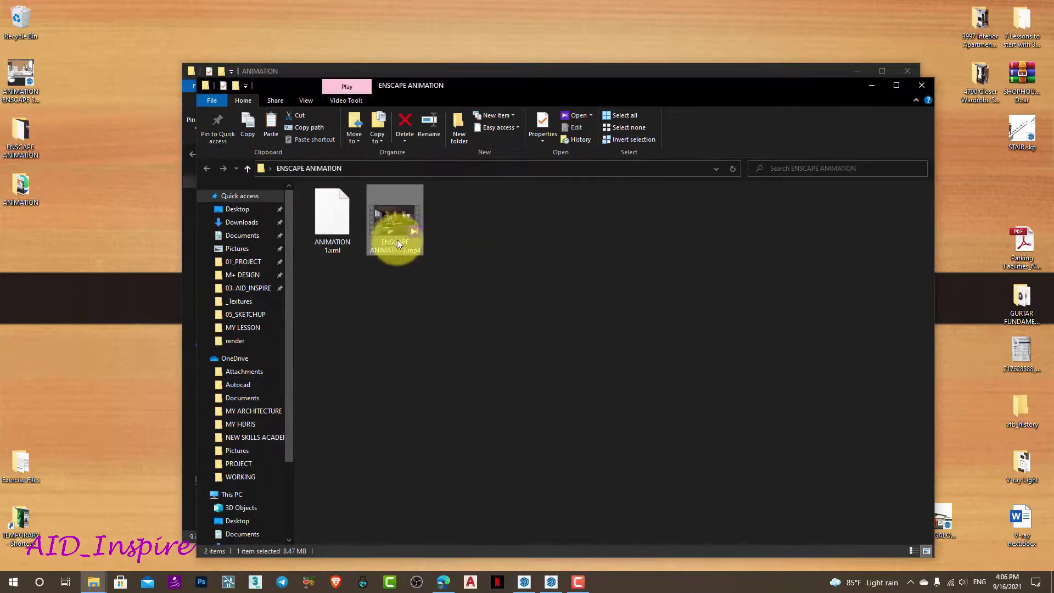
double_click(401, 228)
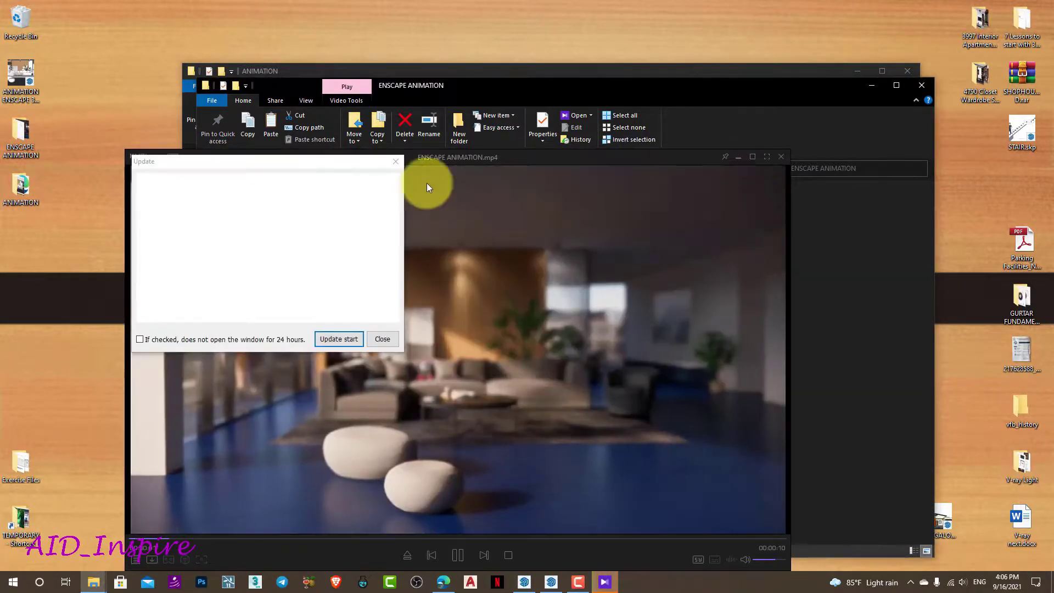
click(399, 159)
click(752, 157)
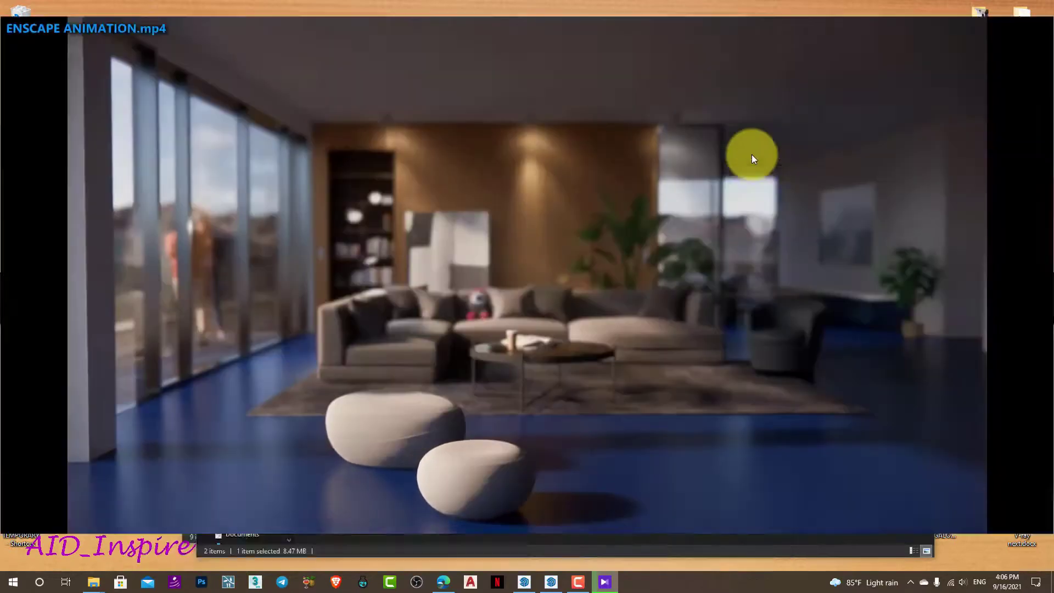